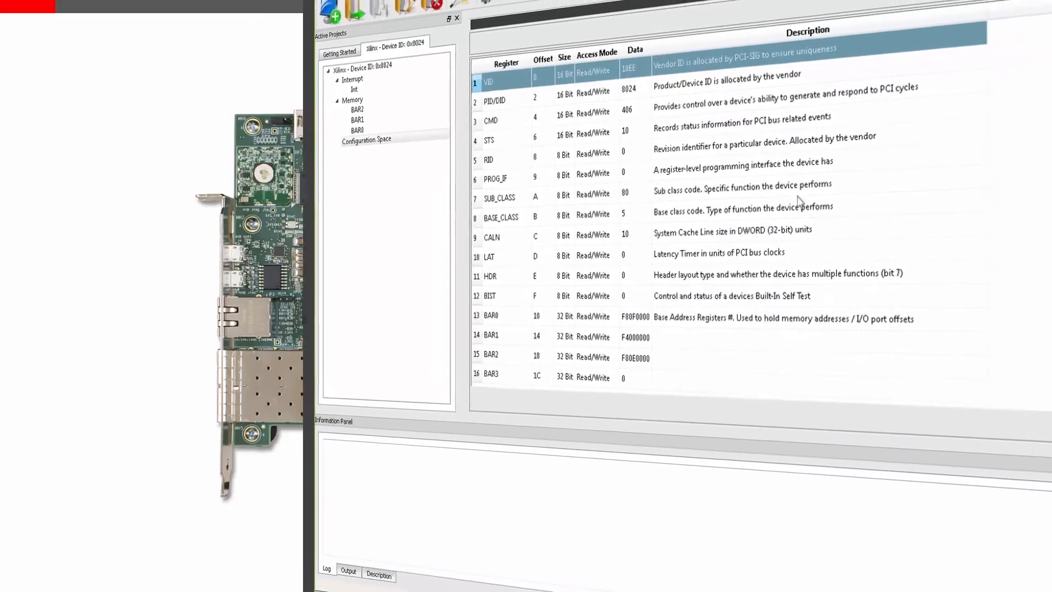
click(734, 69)
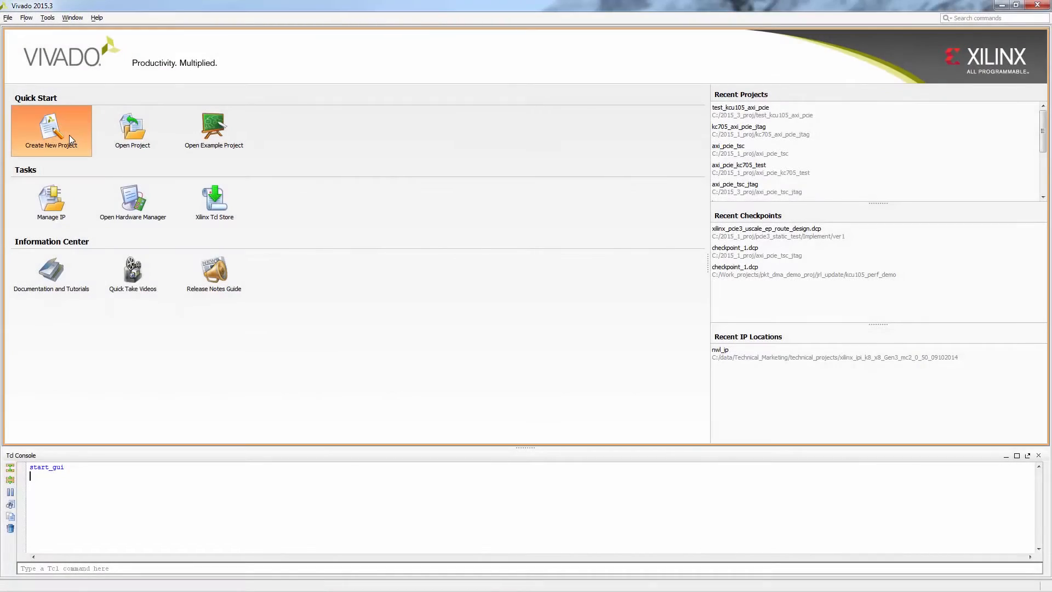
Start a new project named kcu105_axi_pcie_mig in C:/2015_3_proj with its own project subdirectory
click(69, 135)
click(609, 428)
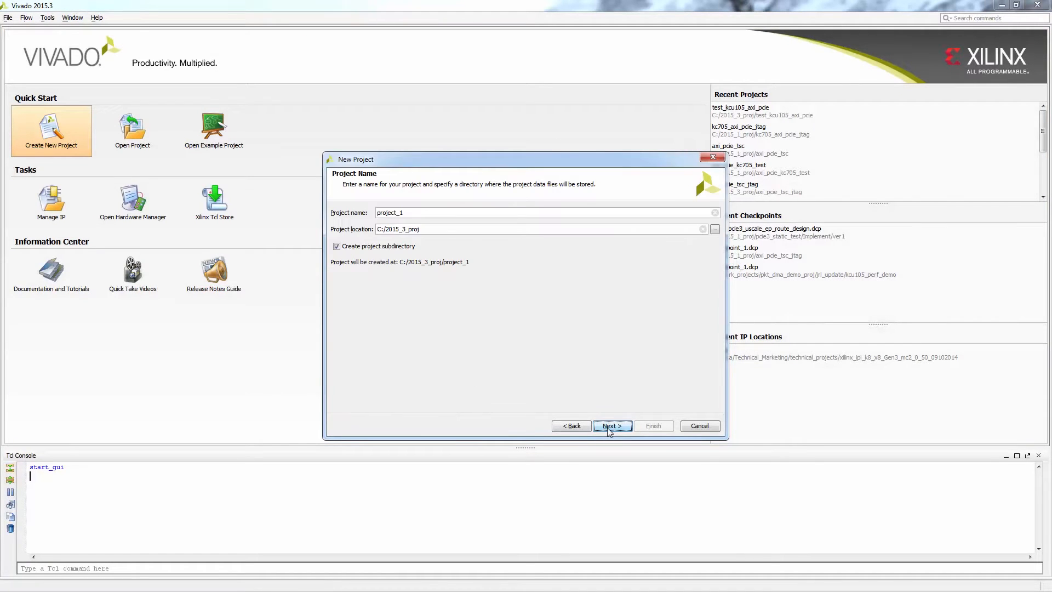
drag(414, 214, 323, 212)
text(a)
key(BackSpace)
text(kcu105_axi_pcie_mig)
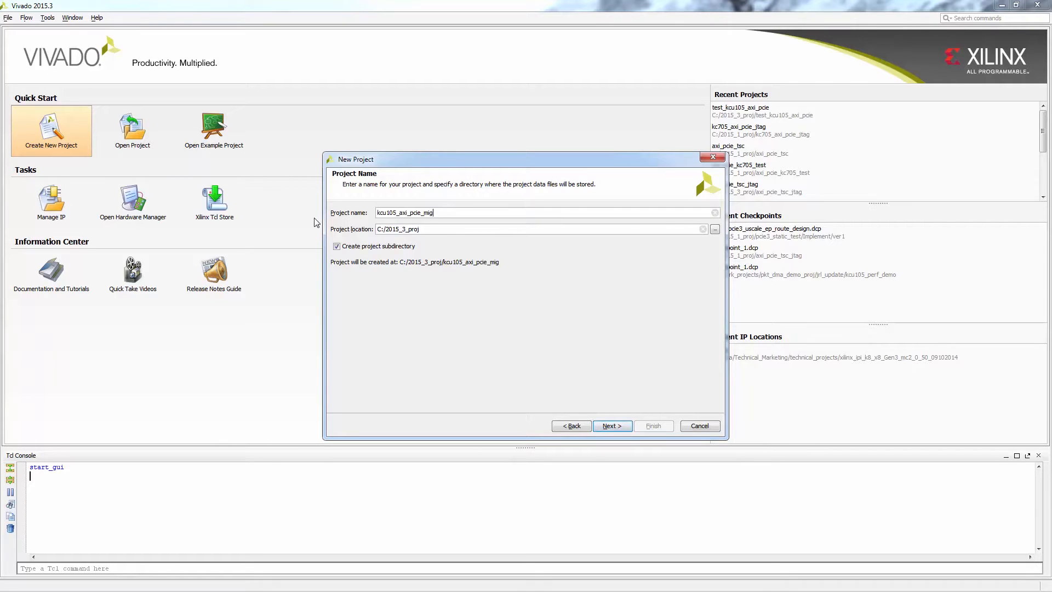
click(618, 423)
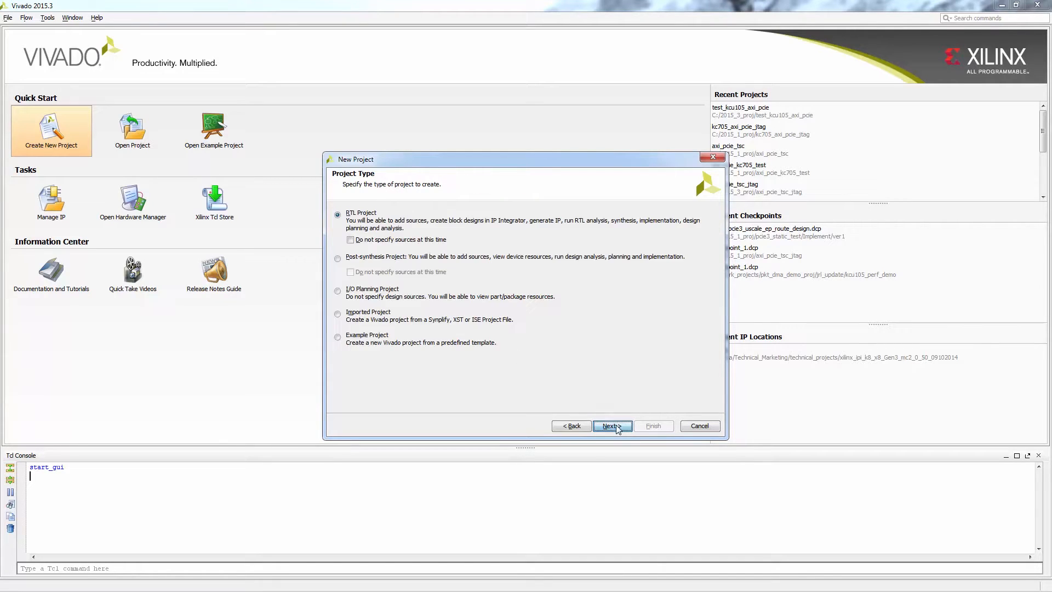
Keep RTL Project as the project type and proceed without adding any sources, IP or constraint files
click(617, 429)
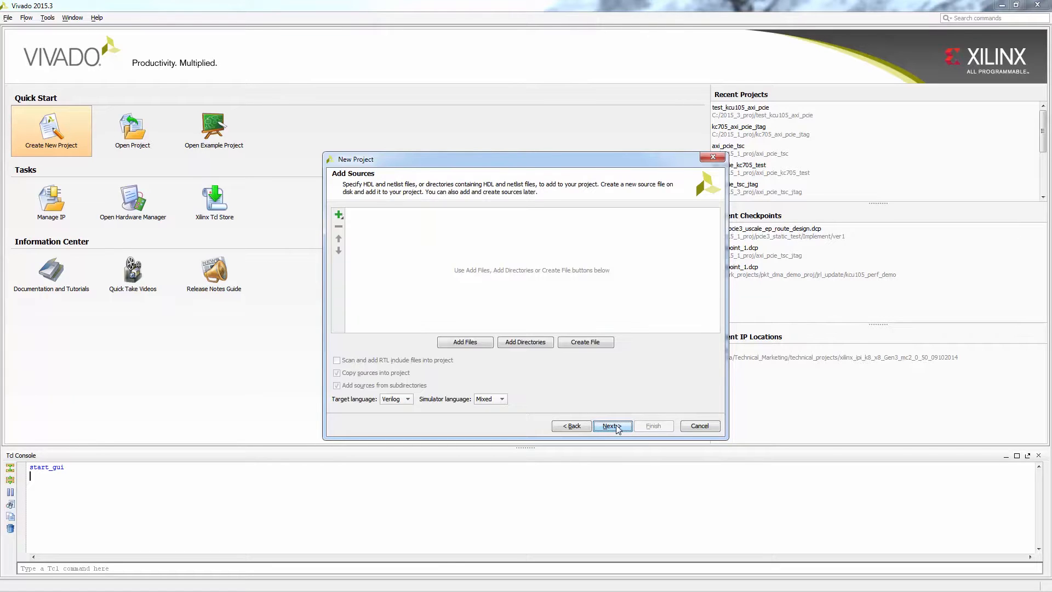
click(614, 426)
click(613, 426)
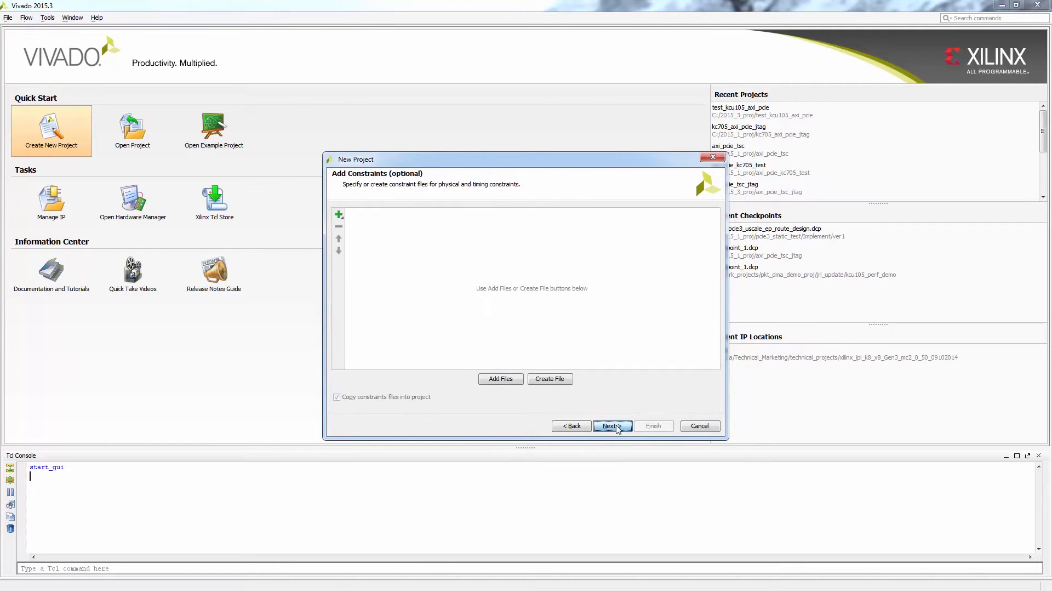
click(635, 462)
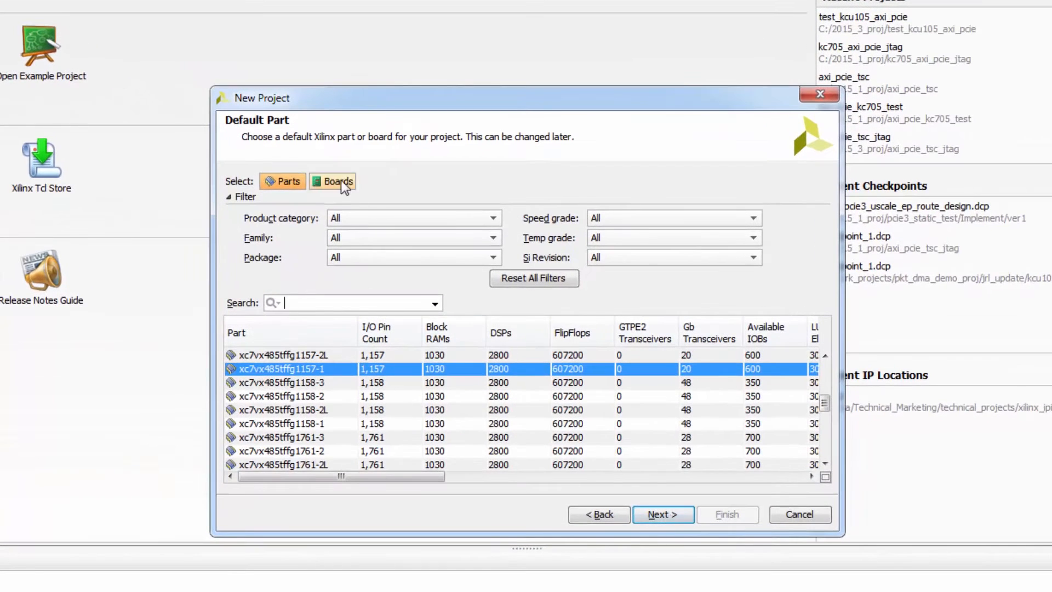
Choose the Kintex-Ultrascale KCU105 Evaluation Platform board as the default part and finish creating the project
click(380, 198)
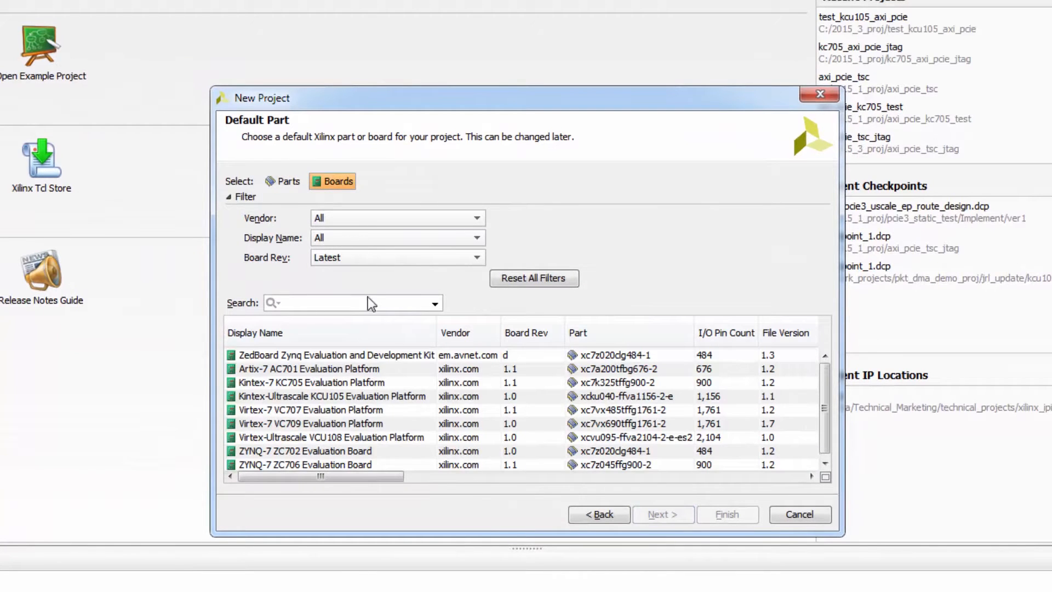
click(381, 396)
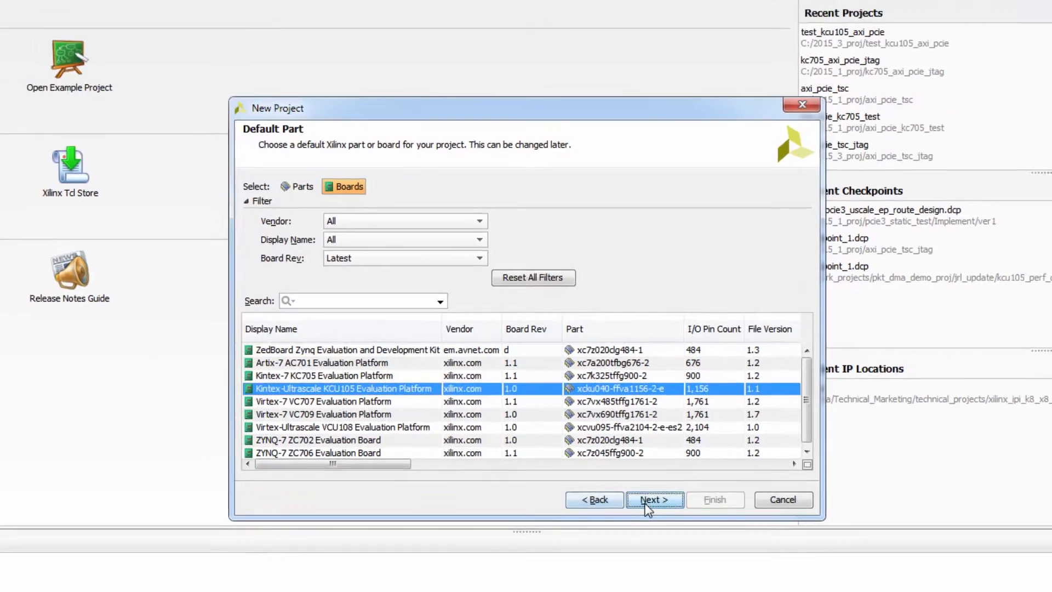
click(637, 516)
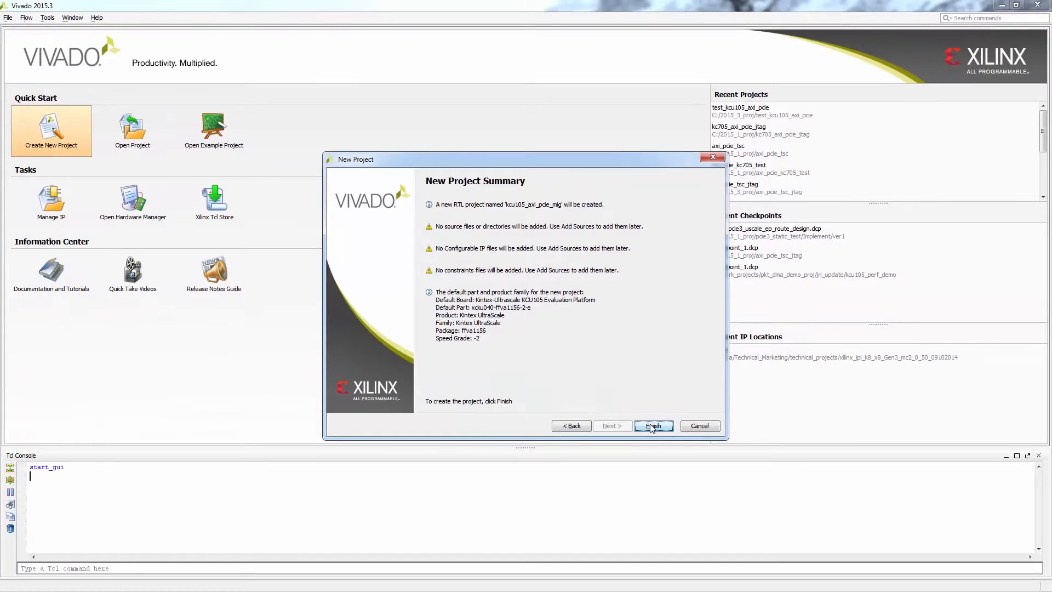
click(652, 427)
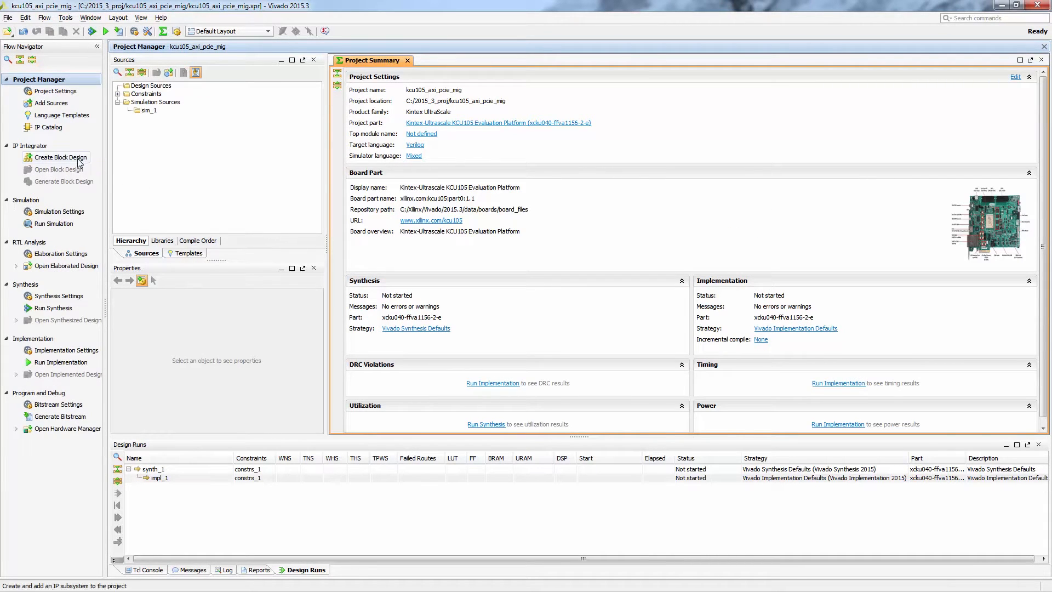
Create a block design named design_1, local to the project, in the Design Sources set
click(60, 158)
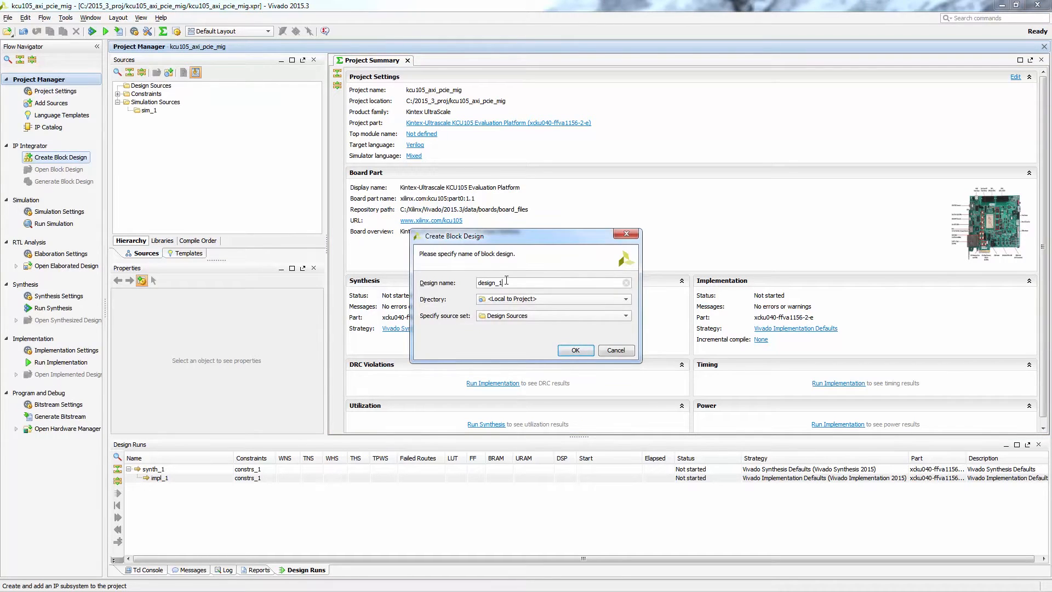
click(572, 349)
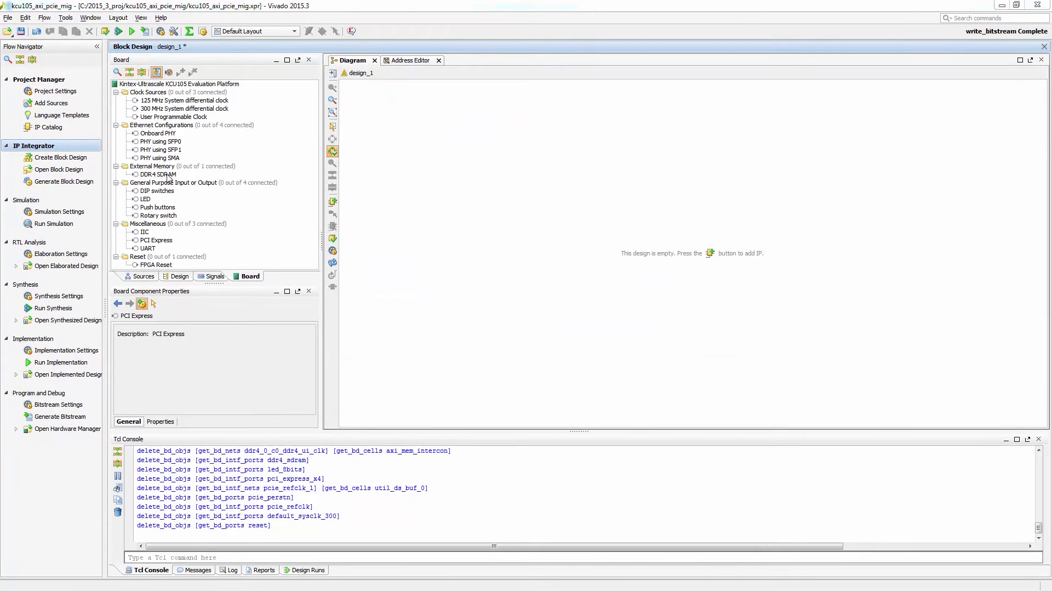
Add the DDR4 SDRAM and LED board components to the block design, connecting the LED to the GPIO interface of an AXI GPIO
double_click(165, 174)
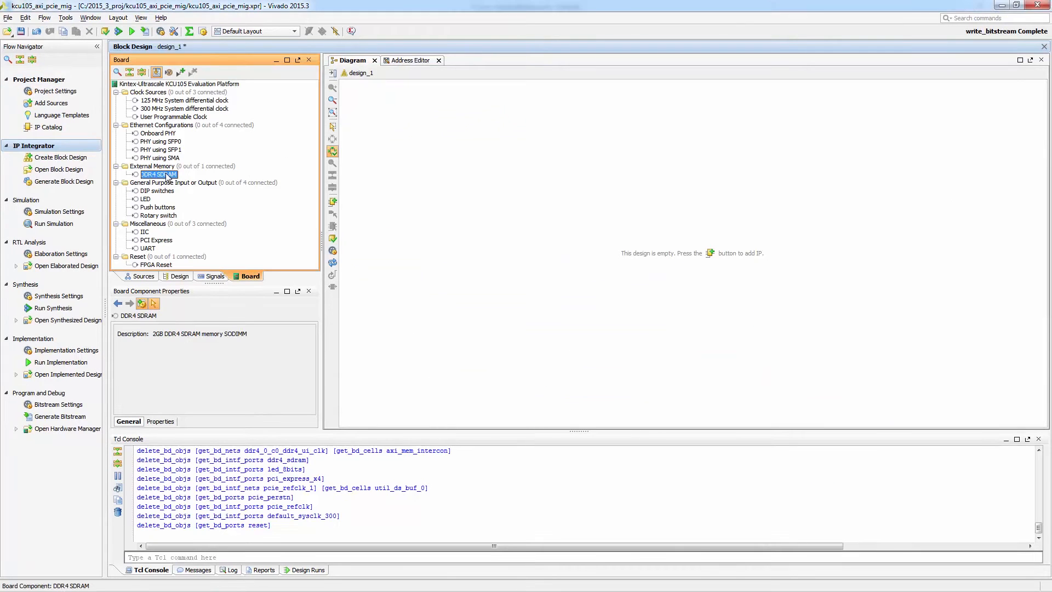
click(610, 380)
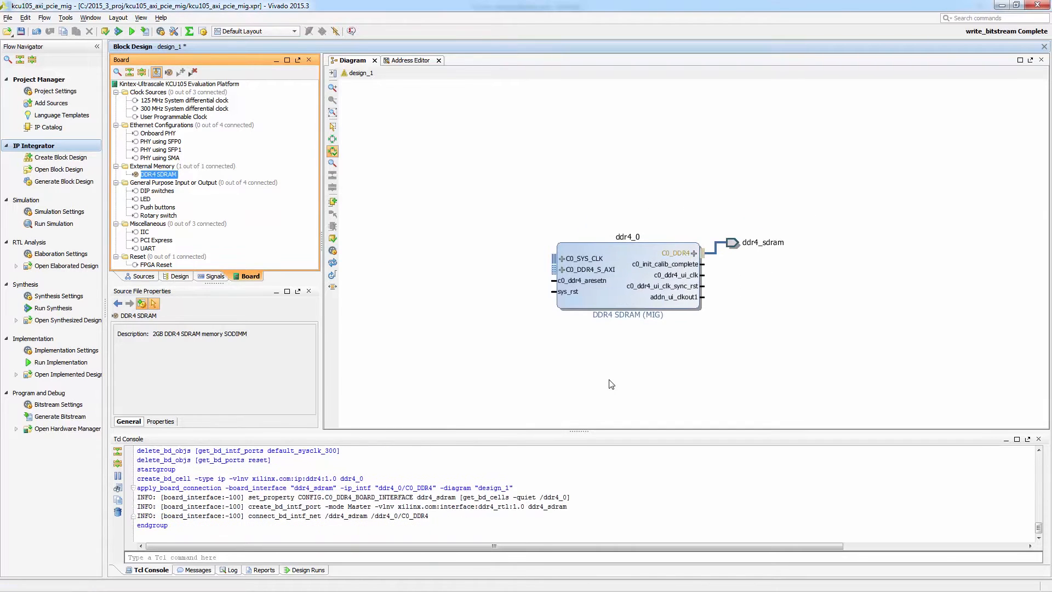
double_click(146, 200)
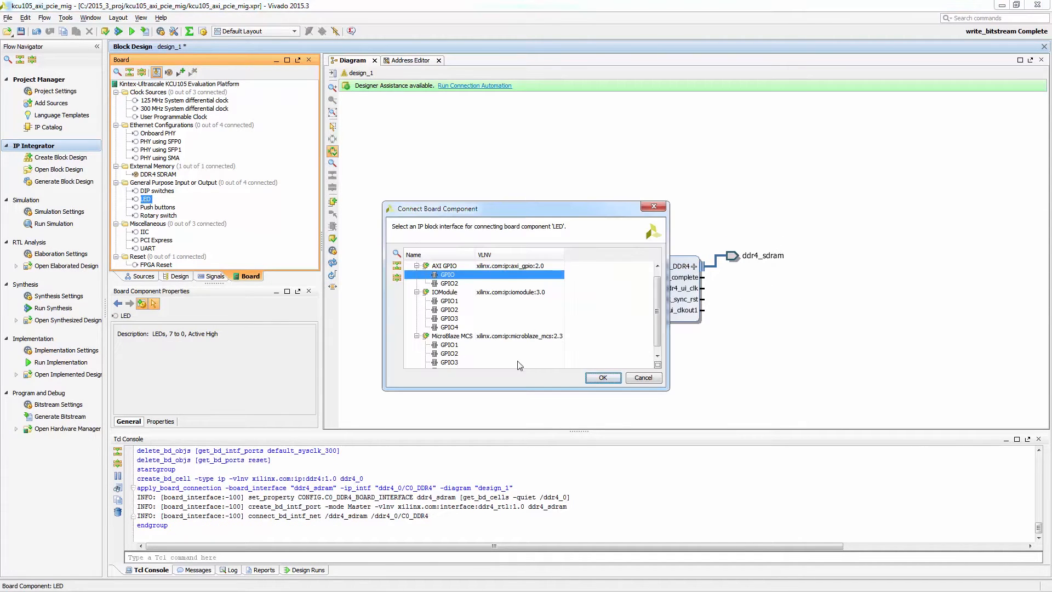
click(588, 378)
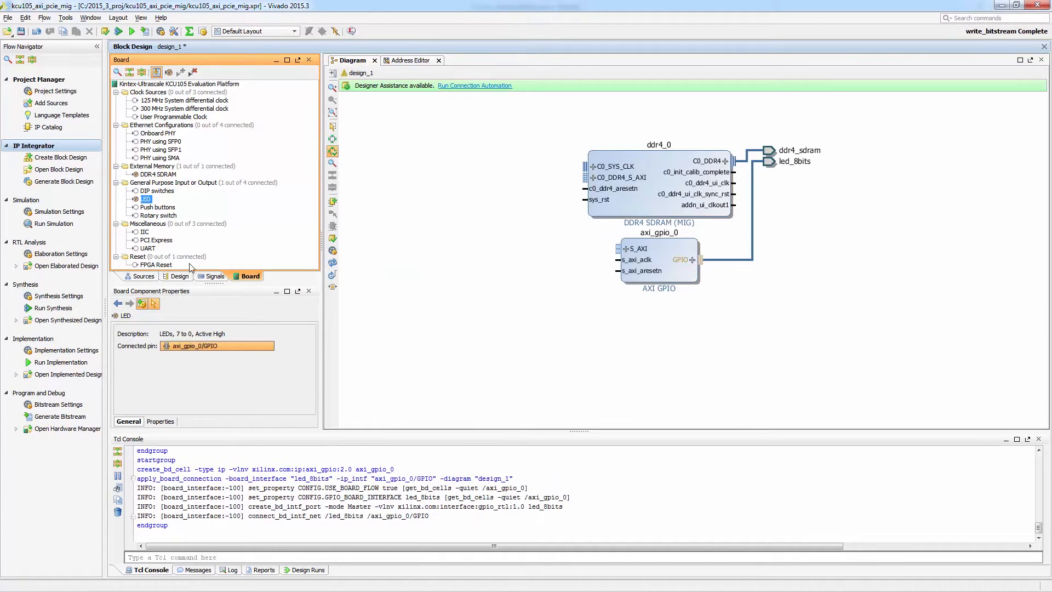
Add the PCI Express board component in pci_express x4 mode using a new AXI Bridge for PCI Express Gen3 Subsystem
click(157, 241)
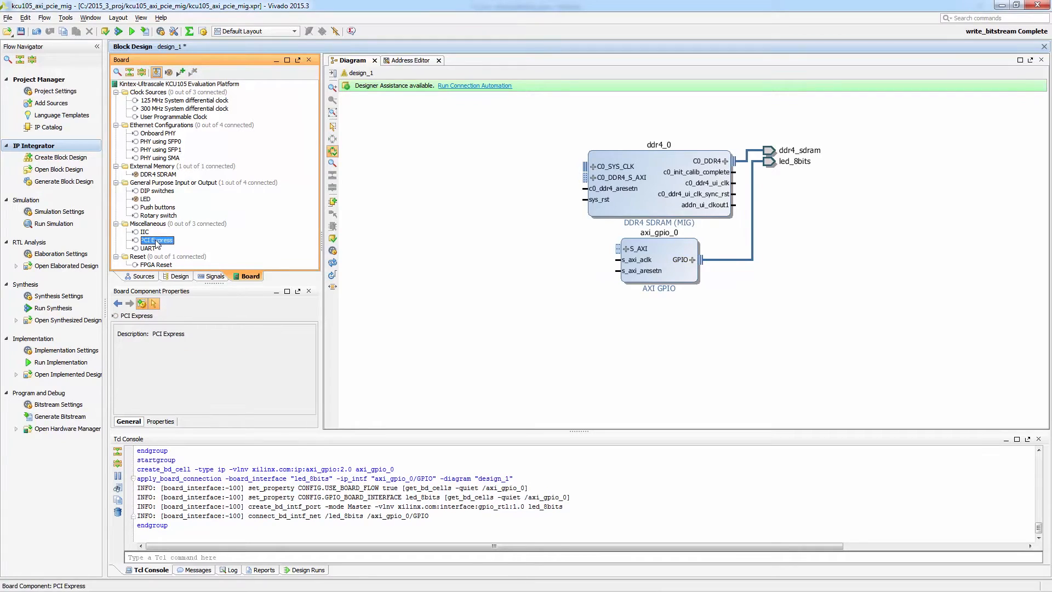
double_click(157, 241)
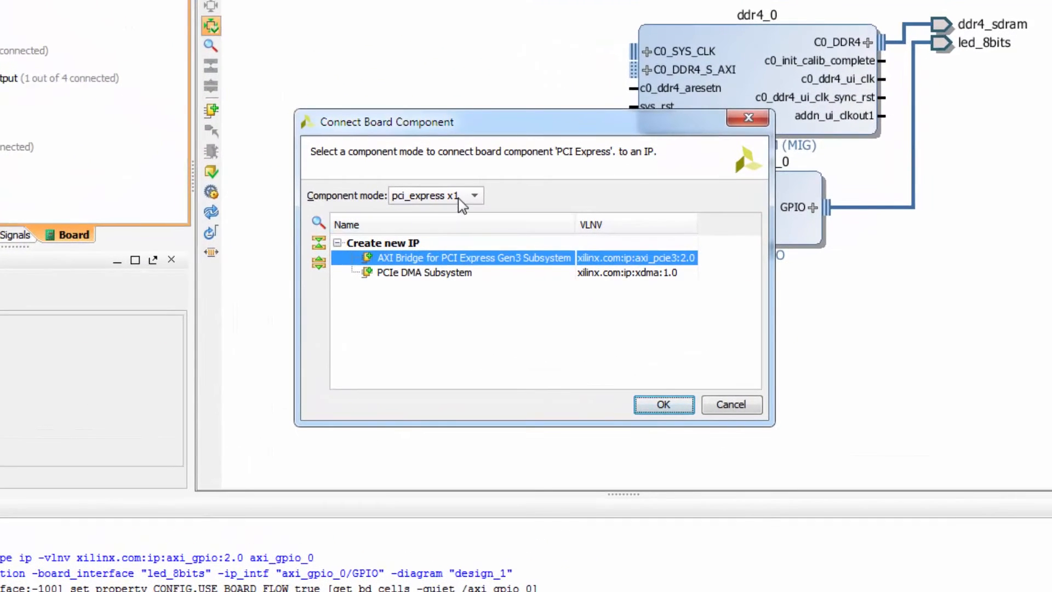
click(458, 199)
click(459, 245)
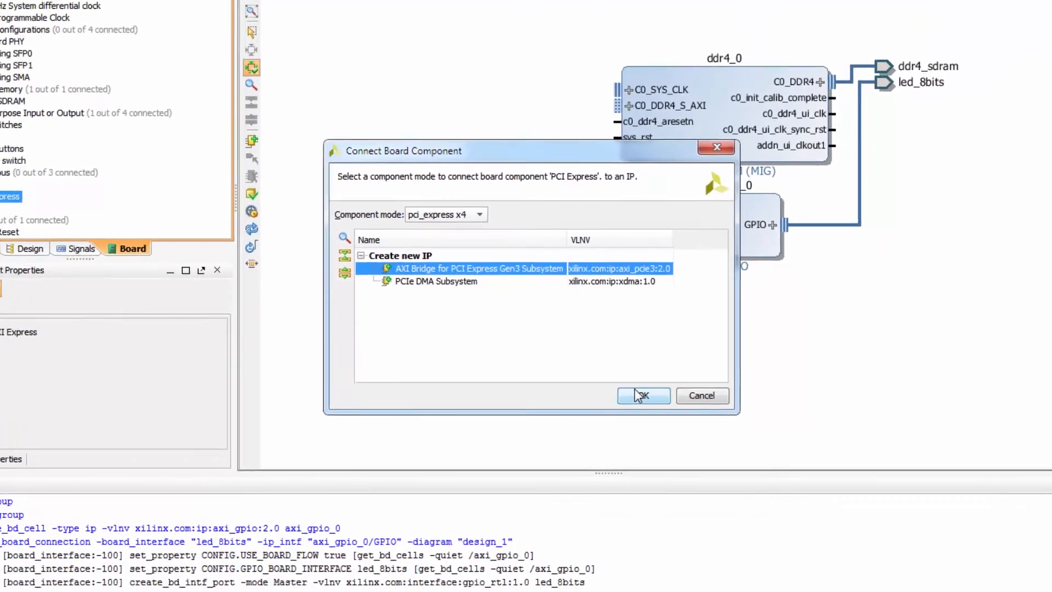
click(664, 404)
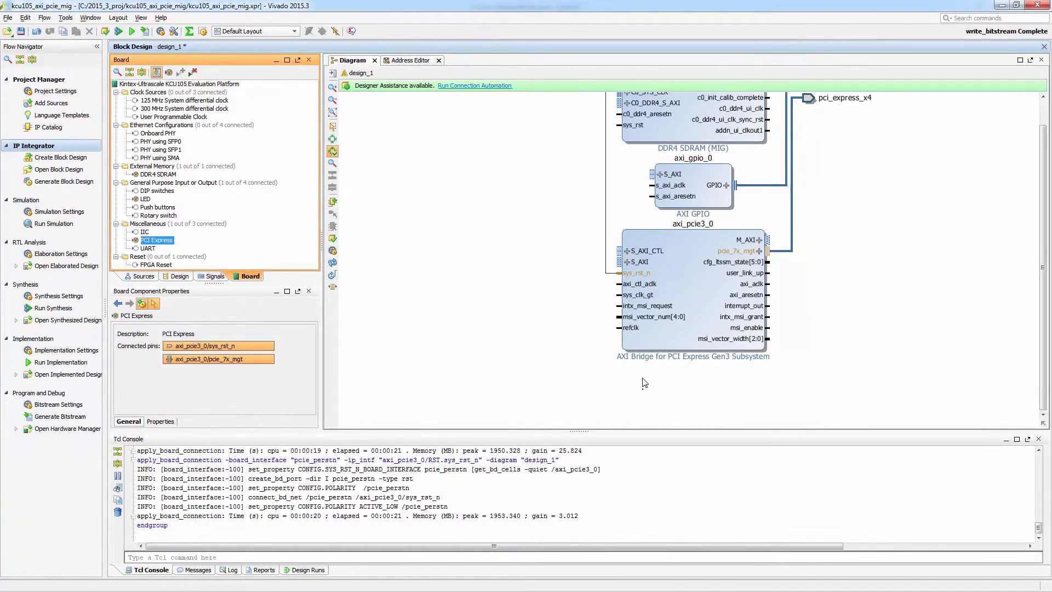
Open the AXI Bridge for PCI Express block's customization and set the maximum link speed to 5.0 GT/s
click(697, 298)
double_click(699, 301)
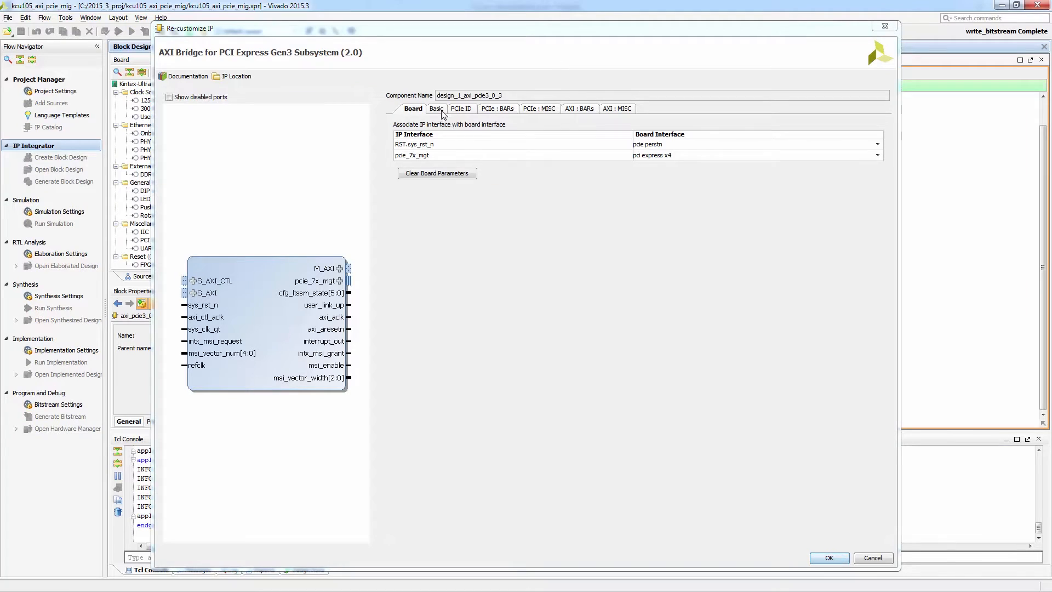
click(441, 133)
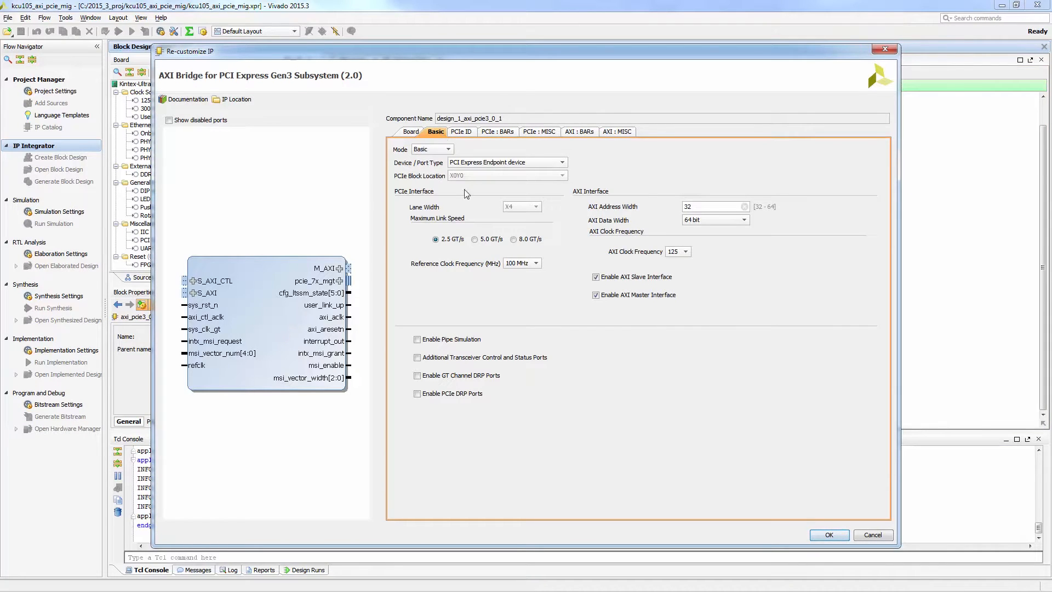
click(478, 240)
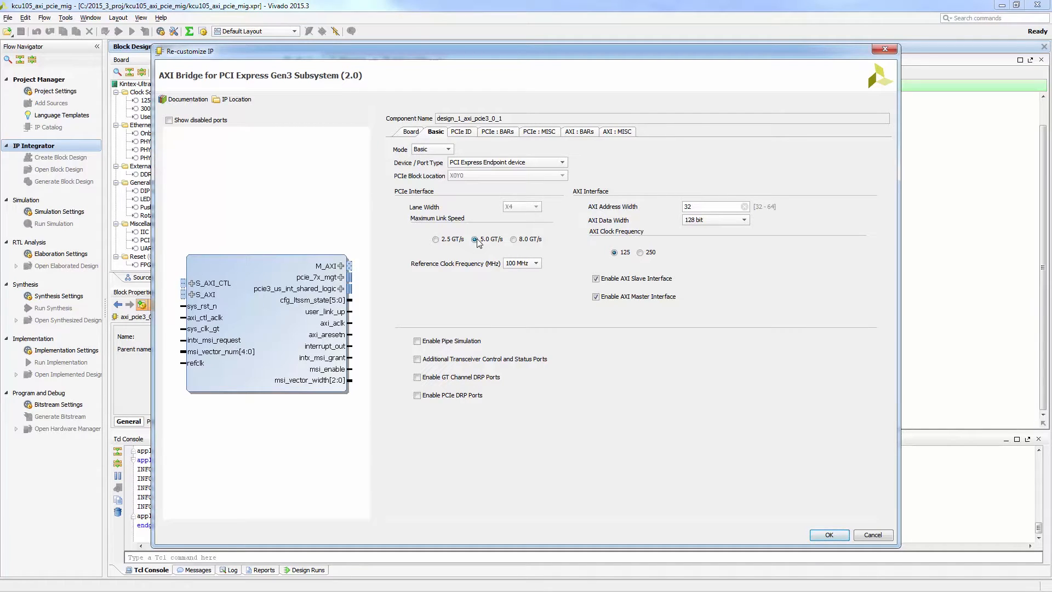
Set PF0_BAR0 to a size of 64 Kilobytes with a PCIe to AXI translation of 0x40000000
click(463, 134)
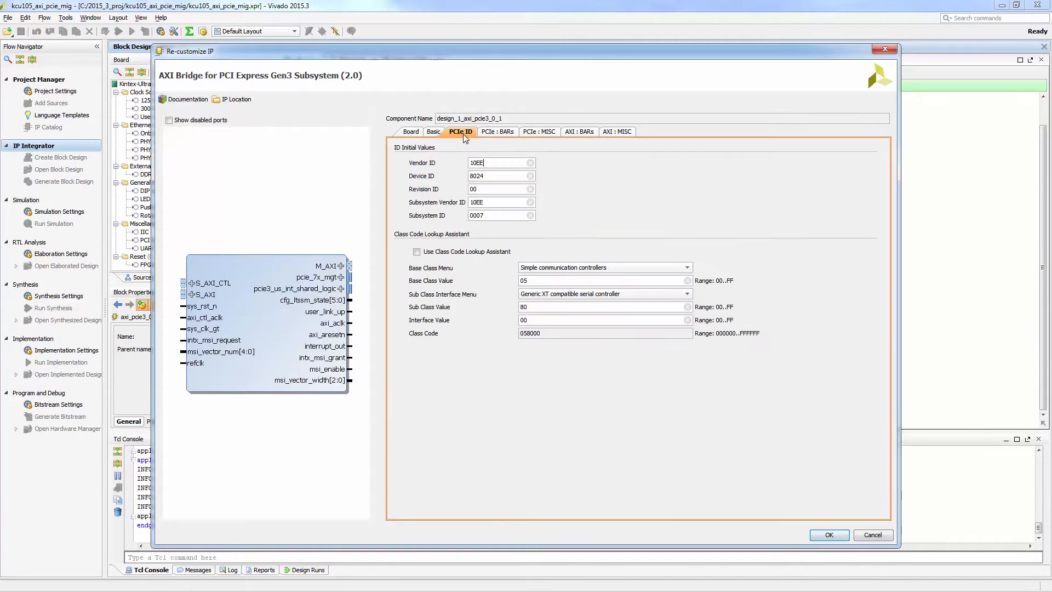
click(508, 133)
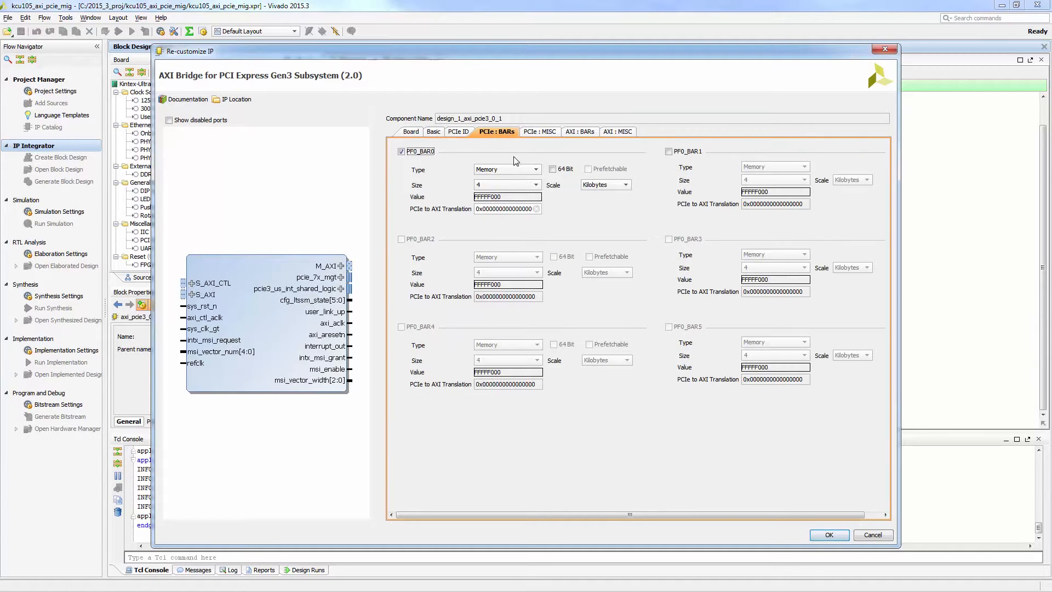
click(527, 186)
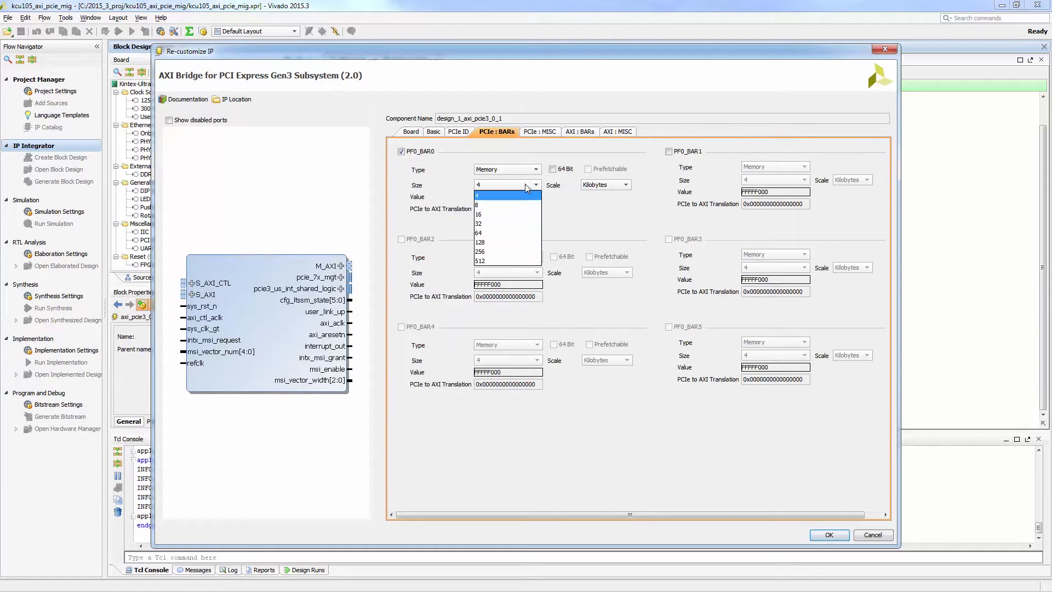
click(517, 233)
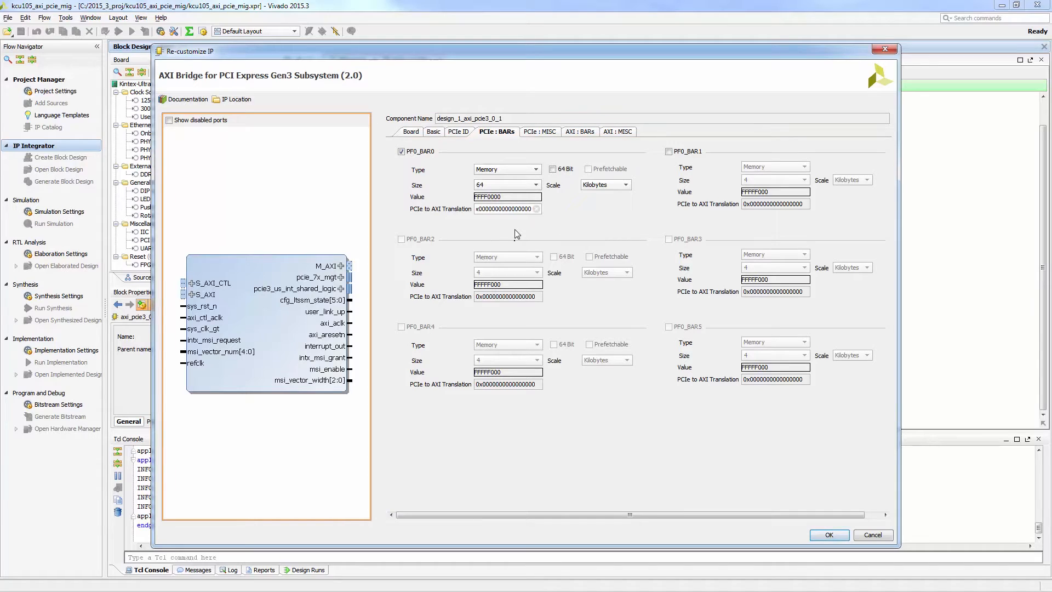
drag(479, 208, 544, 213)
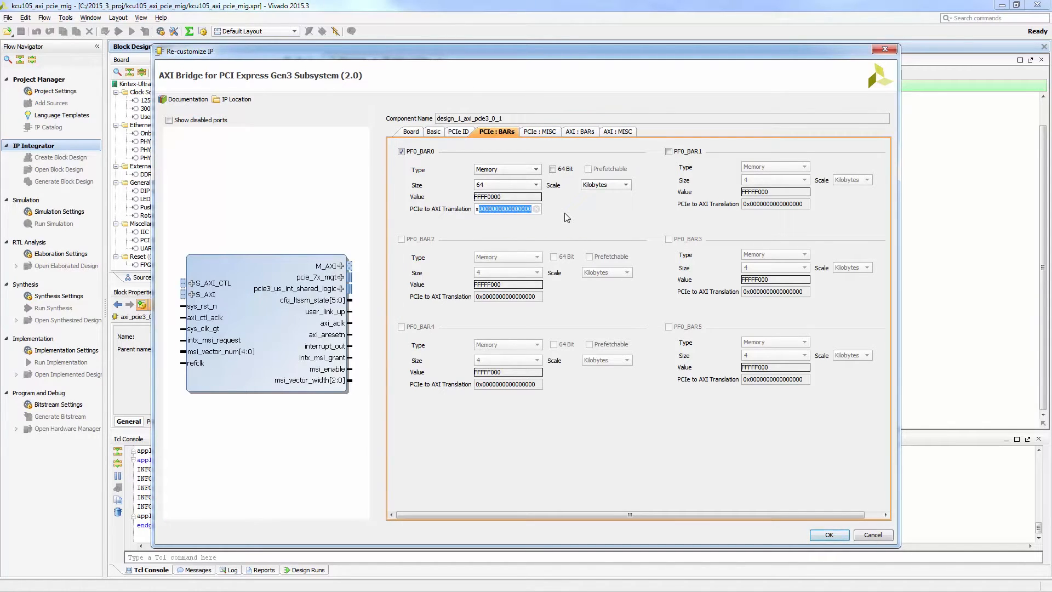
text(40000000)
Enable PF0_BAR1 with a size of 64 Megabytes and a PCIe to AXI translation of 0x80000000
click(669, 152)
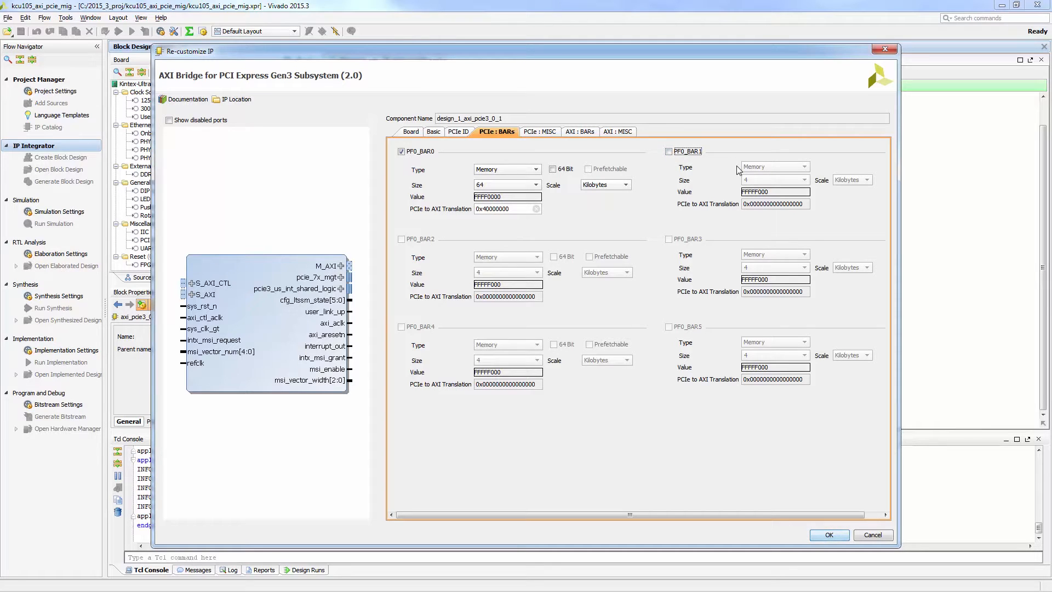
click(669, 151)
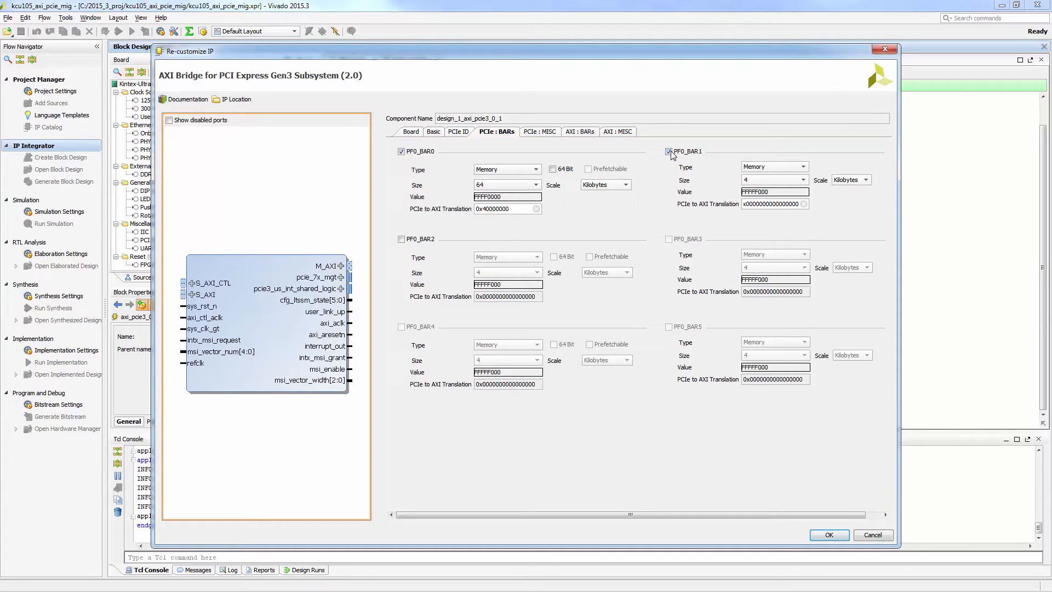
click(803, 180)
click(784, 227)
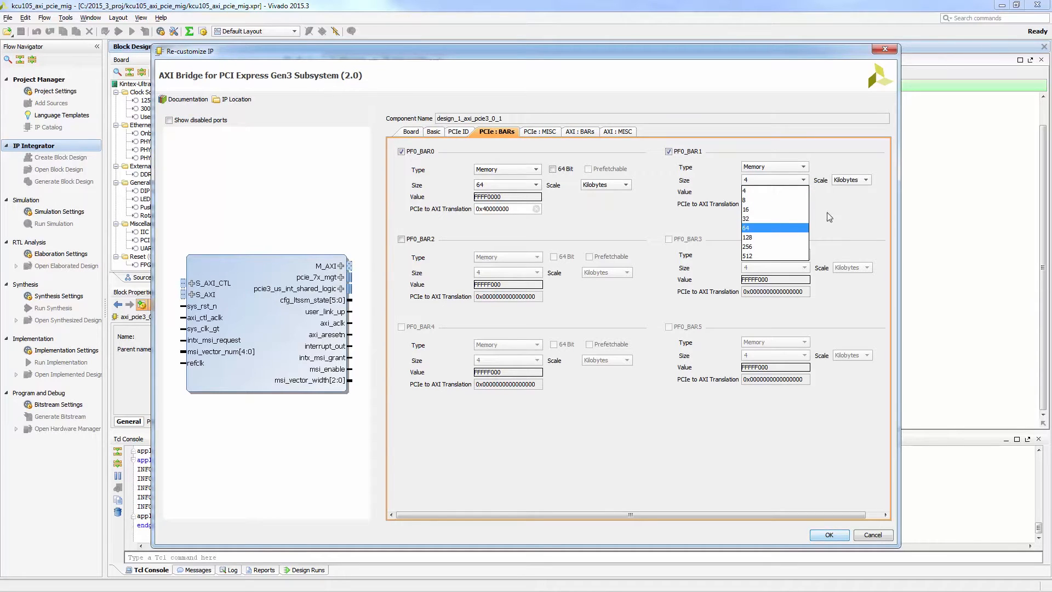
click(856, 181)
click(864, 201)
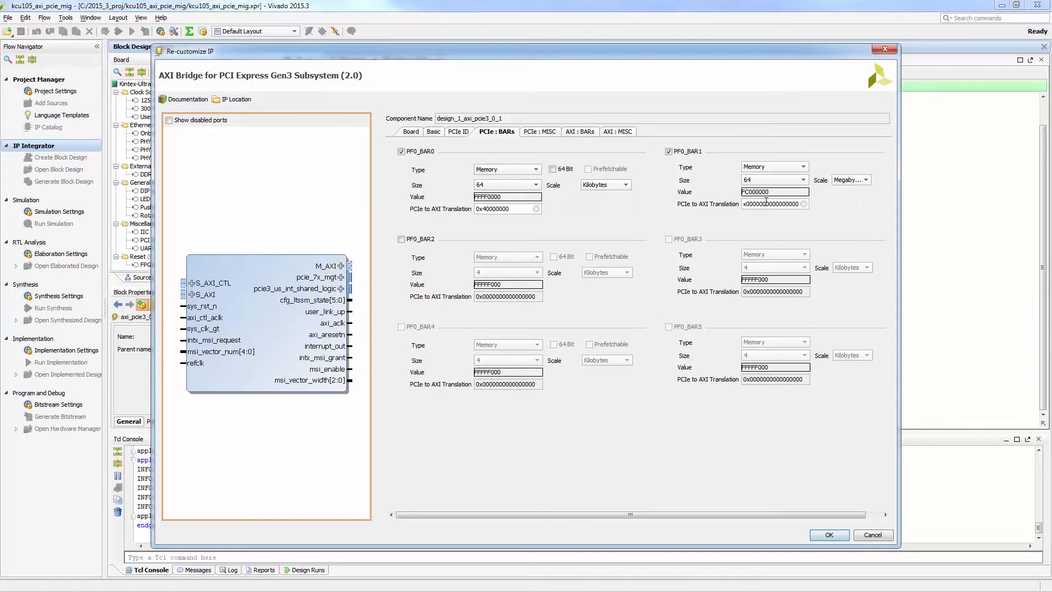
drag(748, 203, 848, 211)
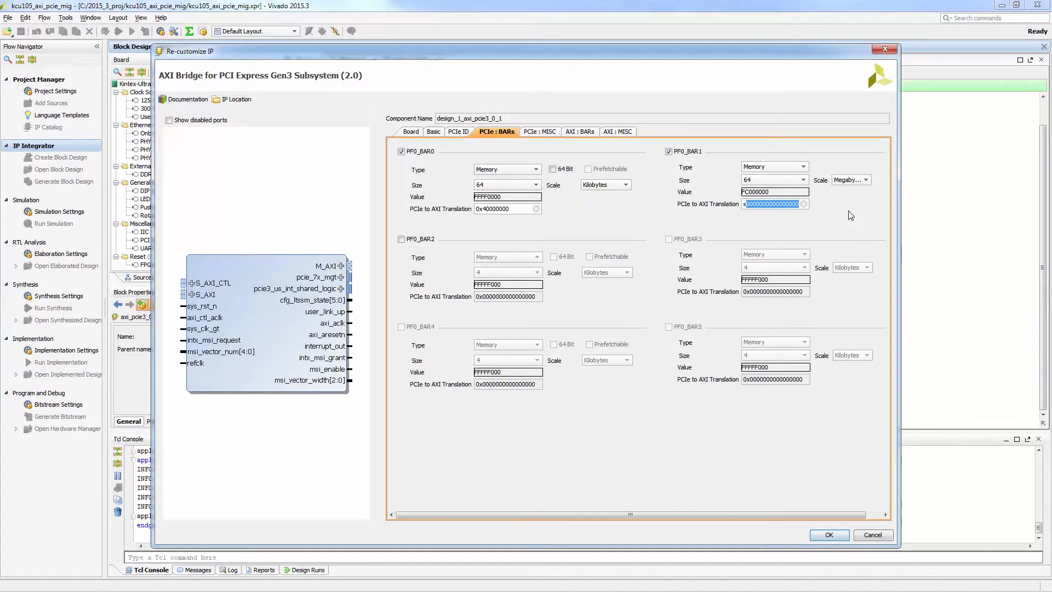
text(800000)
Enable PF0_BAR2 with a size of 64 Kilobytes
click(401, 240)
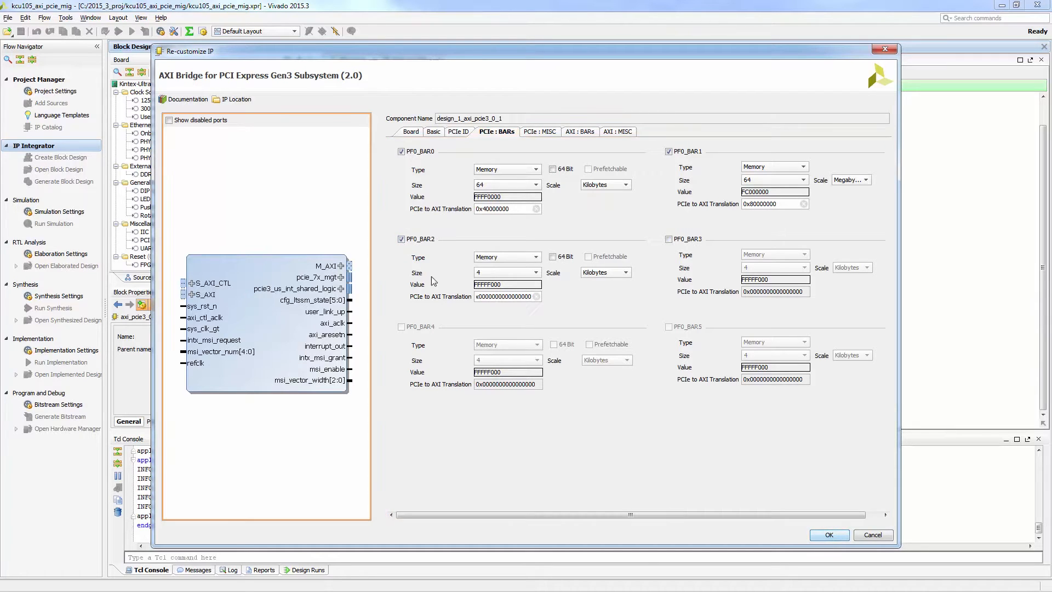
click(497, 273)
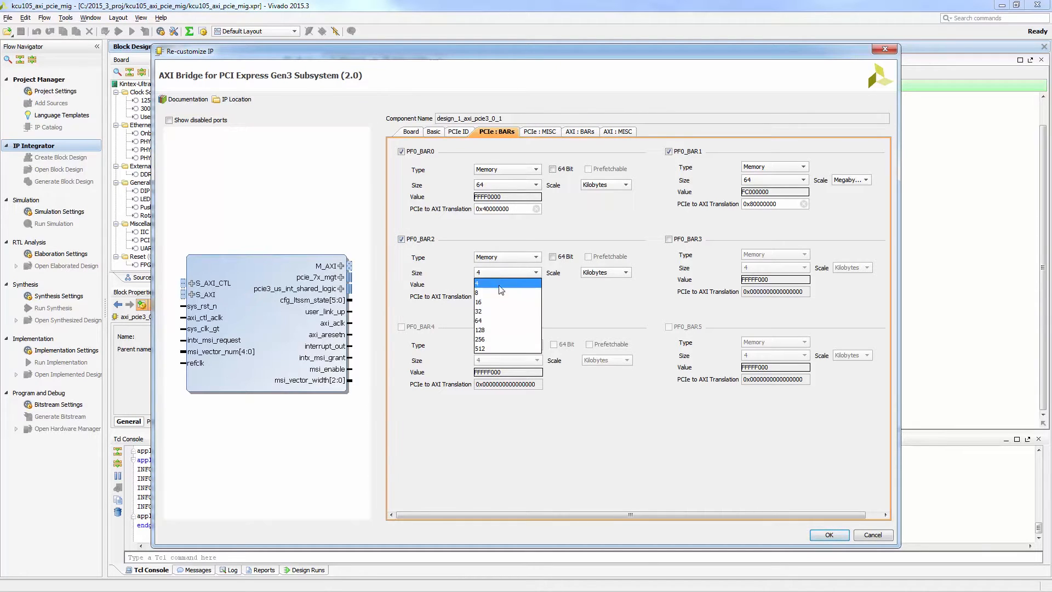
click(499, 320)
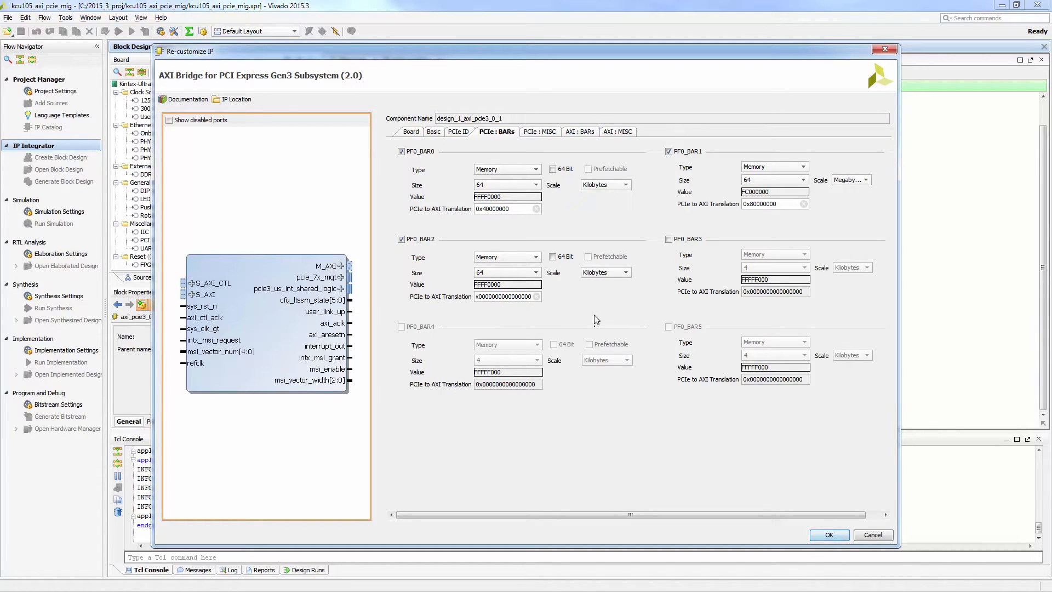
Disable the AXI Slave Interface in the bridge's basic settings and apply the customization
click(433, 135)
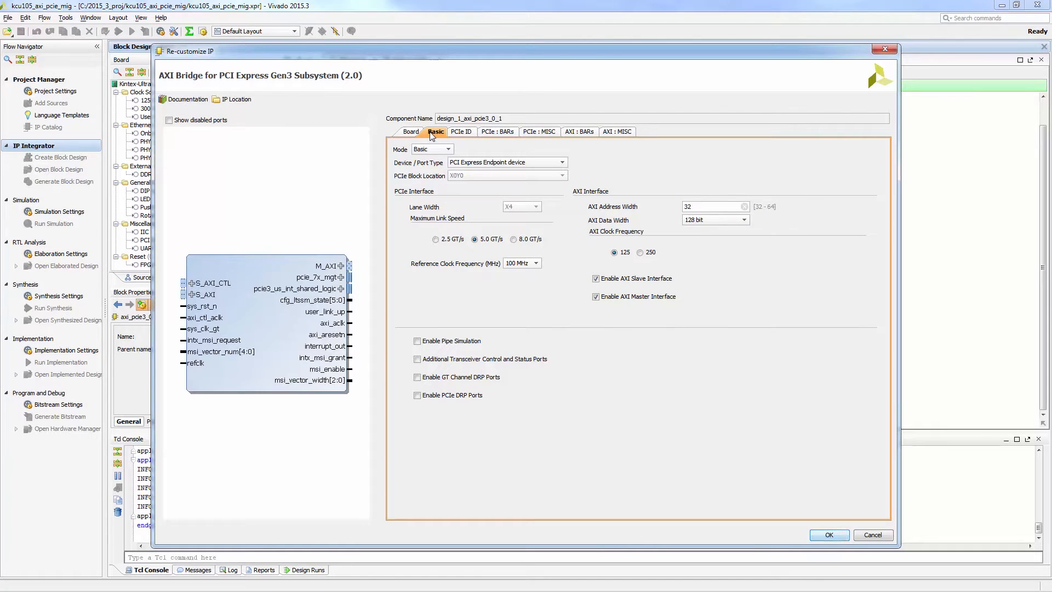
click(597, 279)
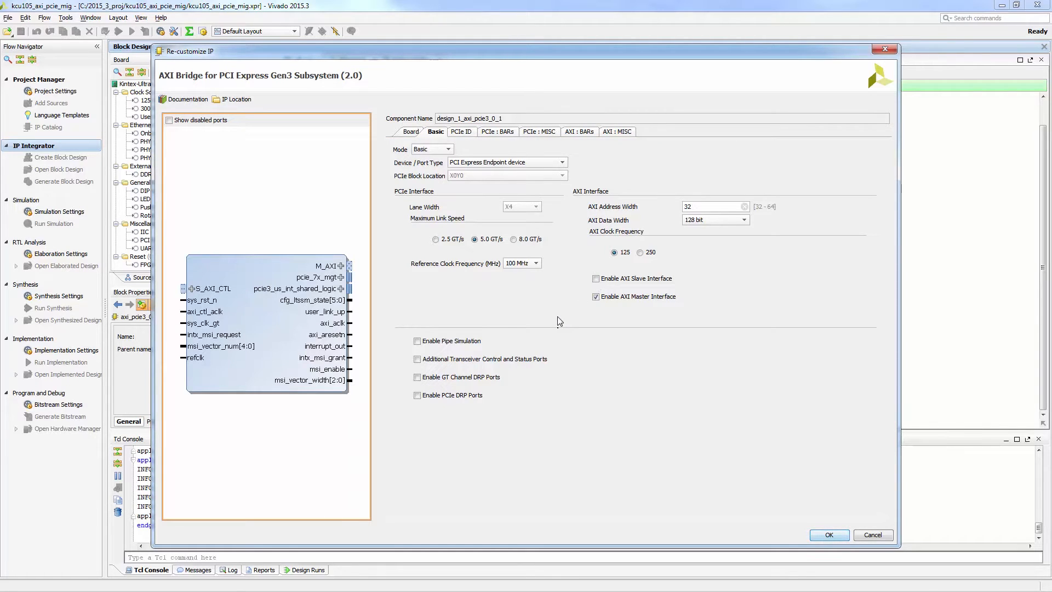
click(820, 535)
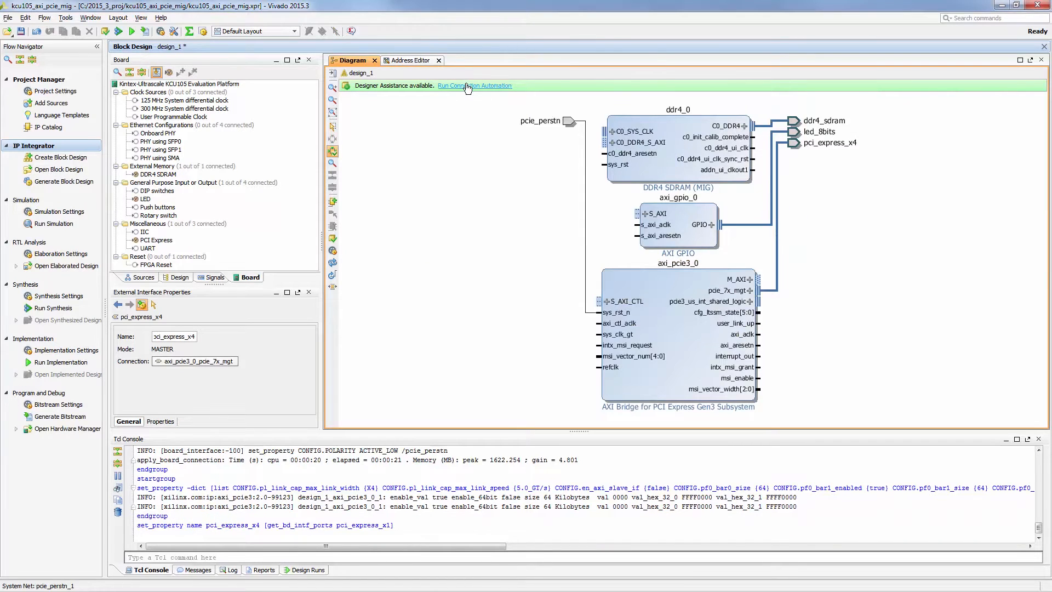
Run connection automation for all listed interfaces of axi_gpio_0 and ddr4_0
click(470, 86)
click(322, 198)
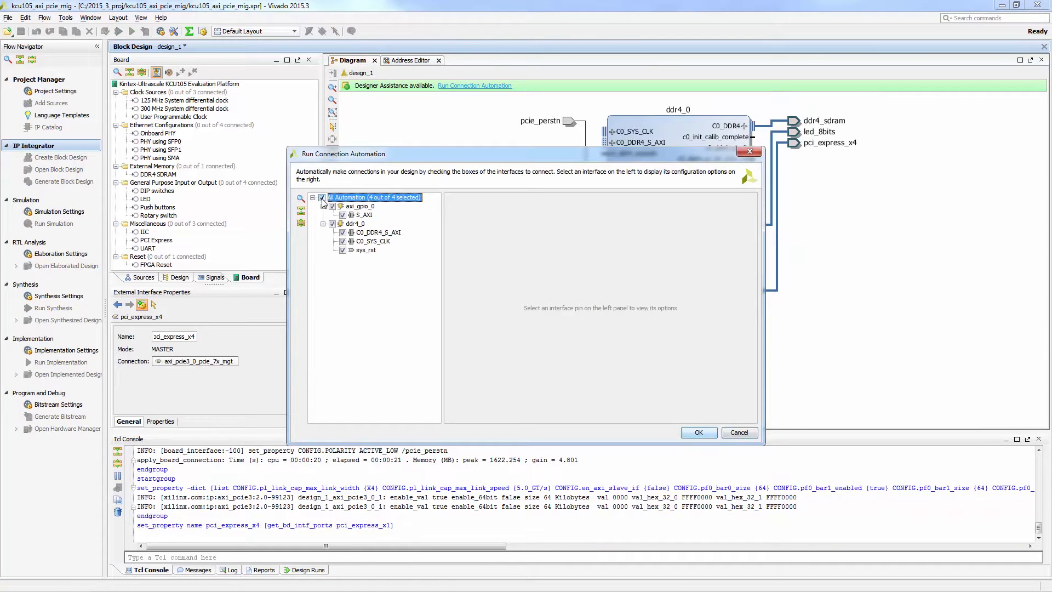
click(700, 432)
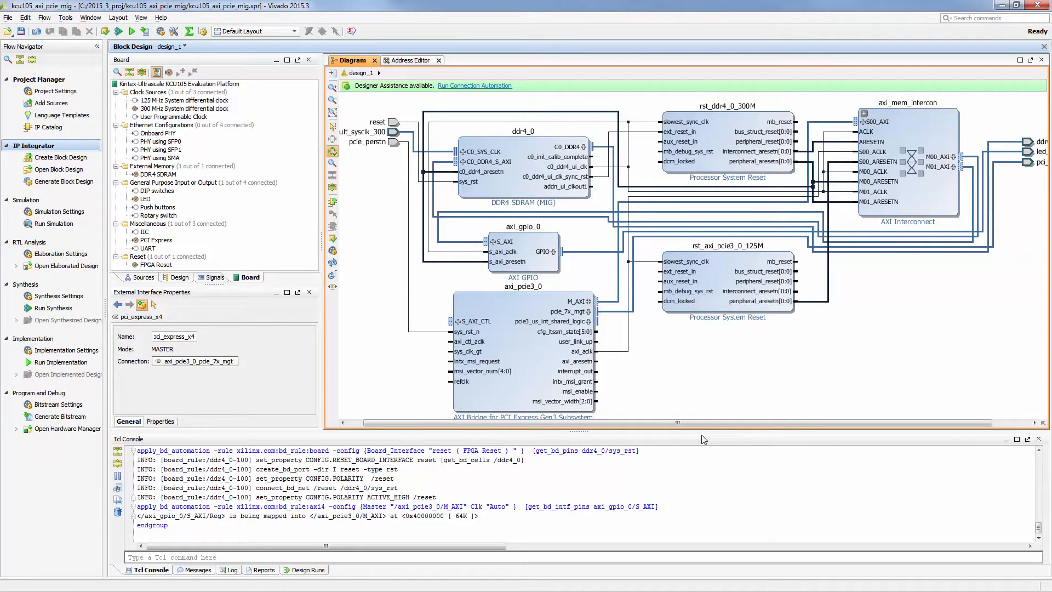
Add a Utility Buffer IP to the design and place it beside the input pins of the axi_pcie3_0 block
click(333, 202)
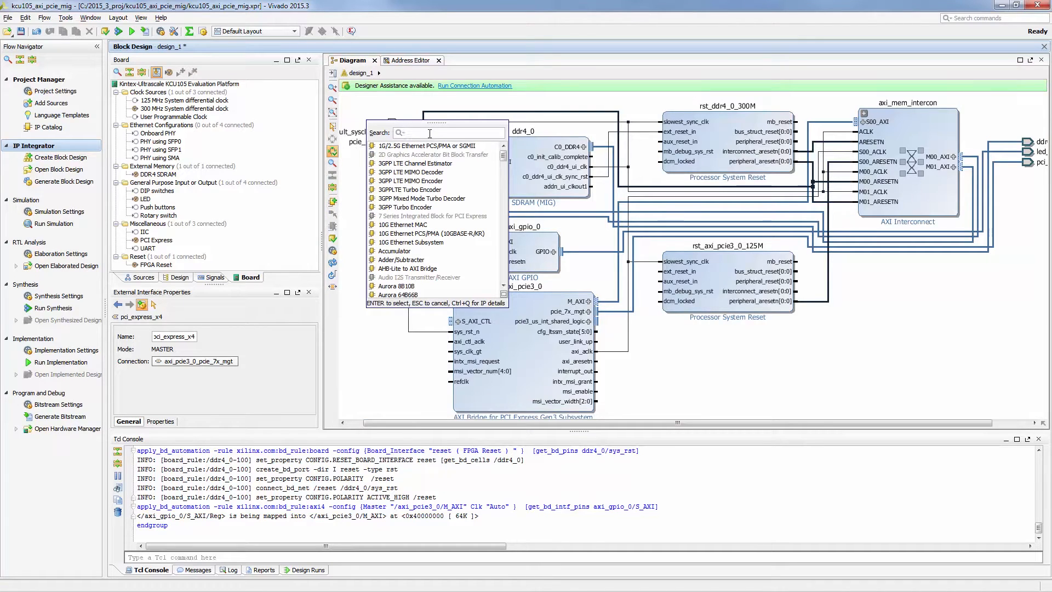
text(buf)
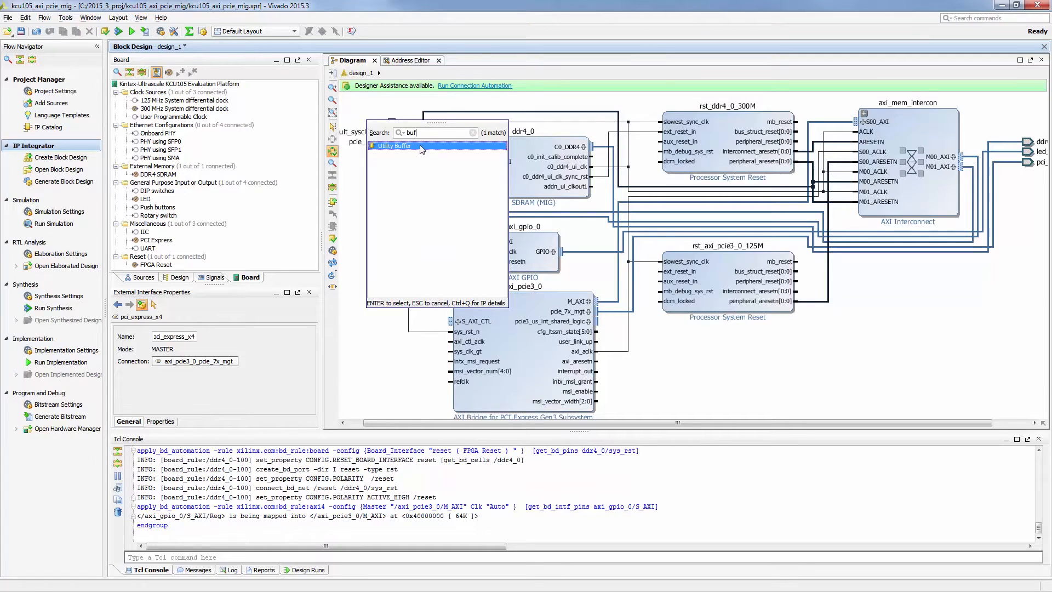
key(Return)
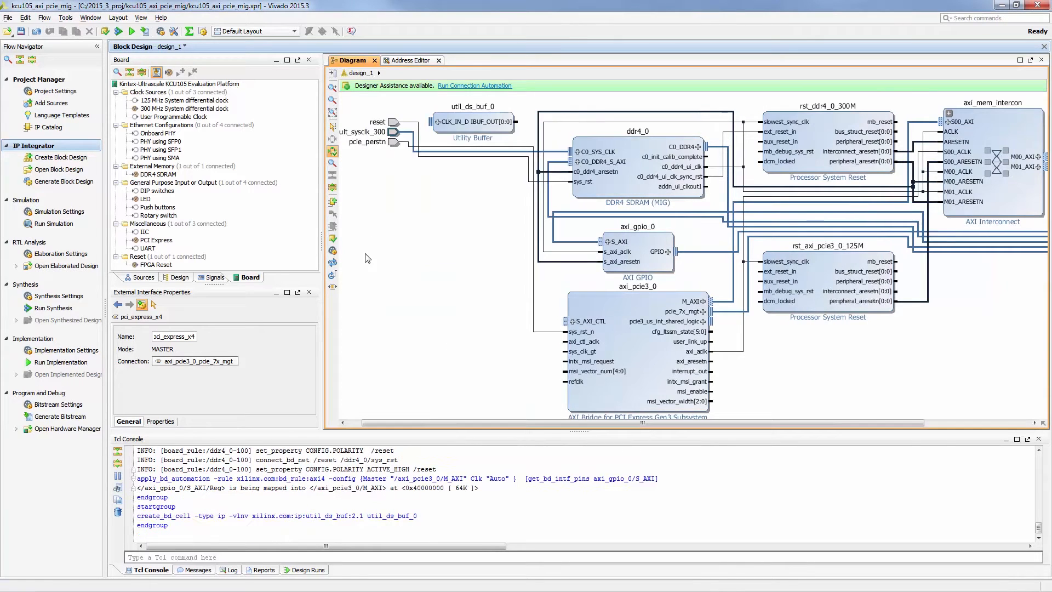
click(474, 119)
drag(474, 119, 454, 366)
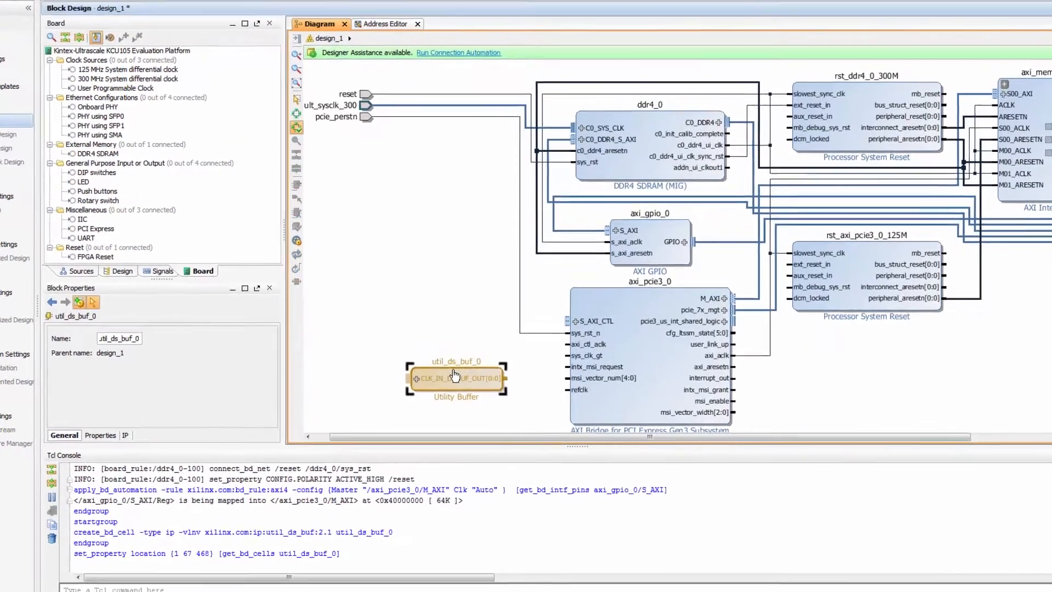
Customize the Utility Buffer to use the pcie refclk board interface and check its buffer type
double_click(454, 376)
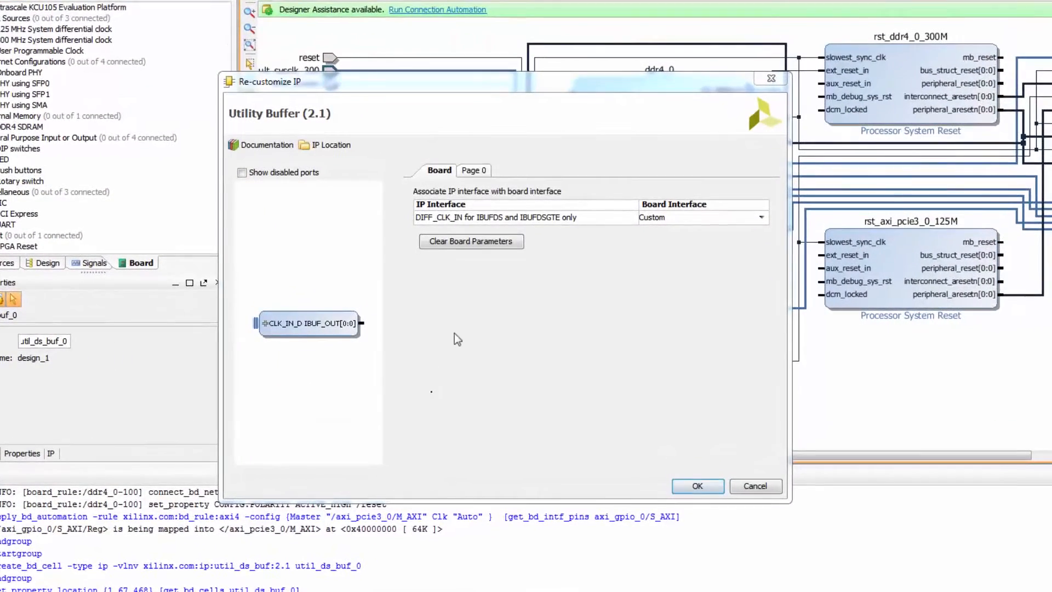
click(702, 221)
click(703, 245)
click(698, 218)
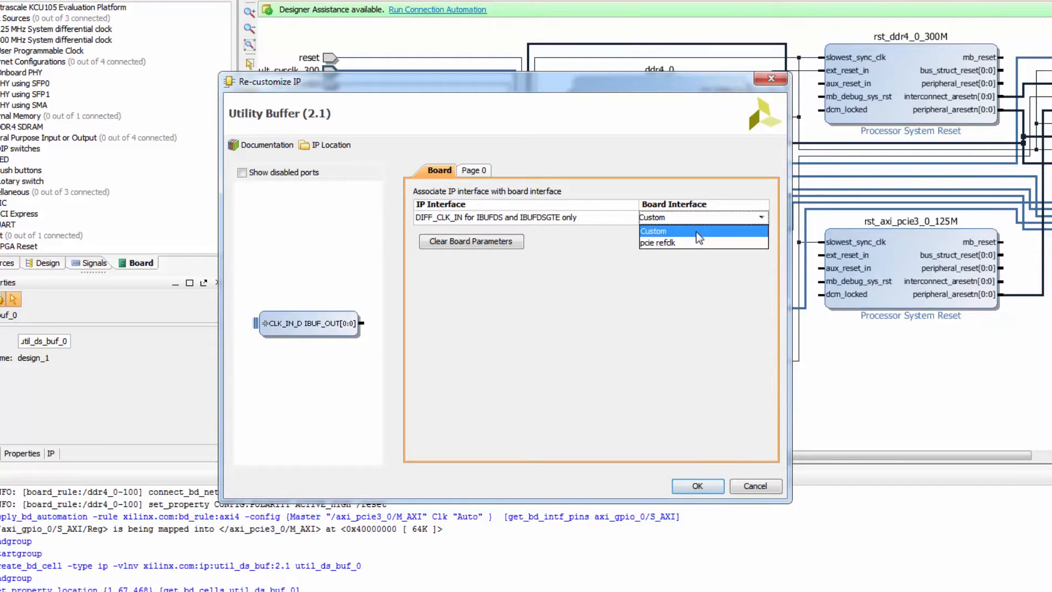
click(696, 239)
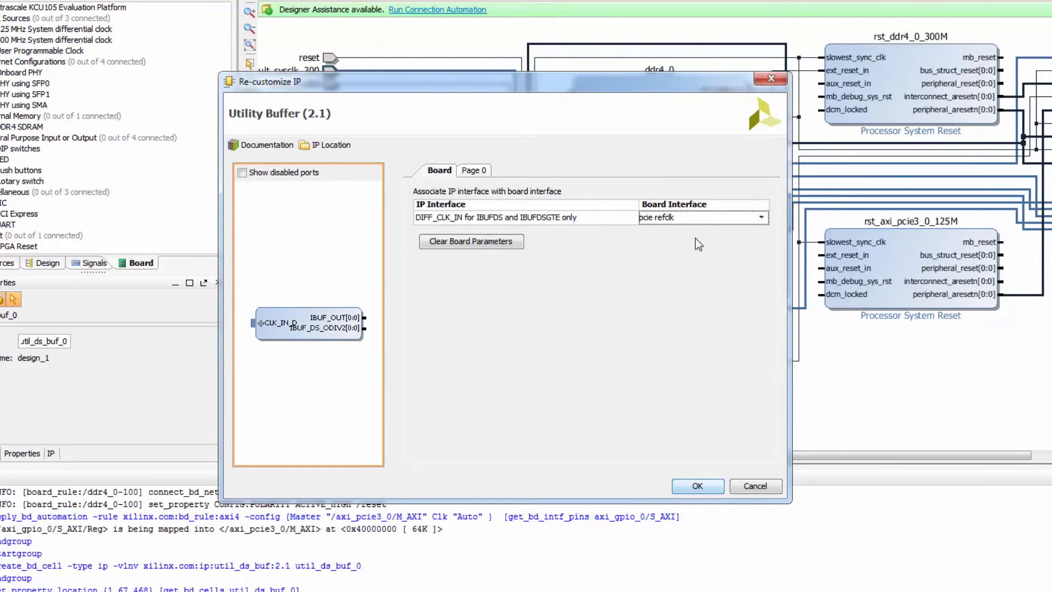
click(478, 171)
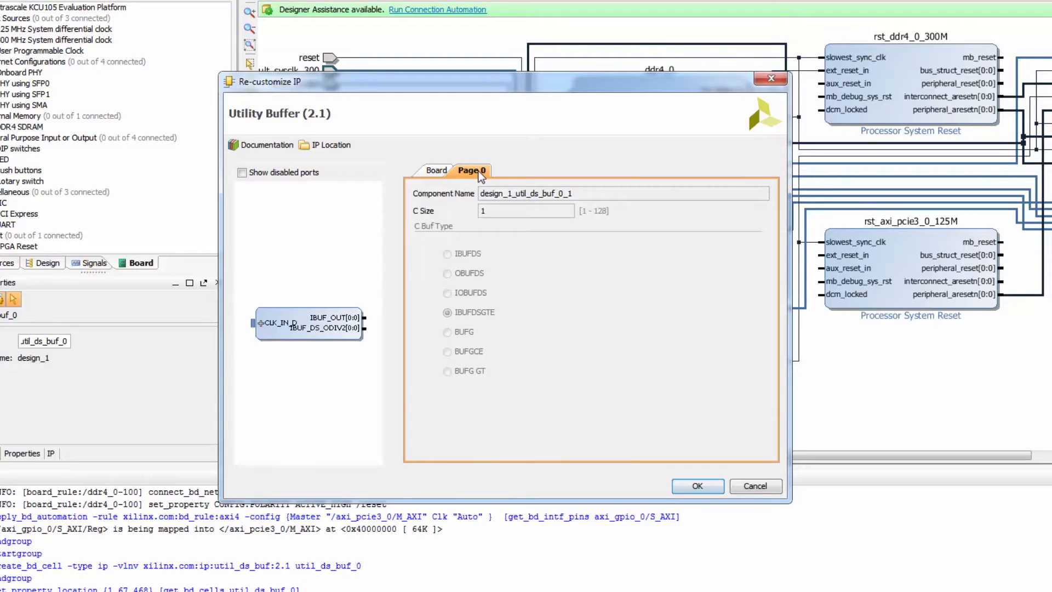
click(698, 485)
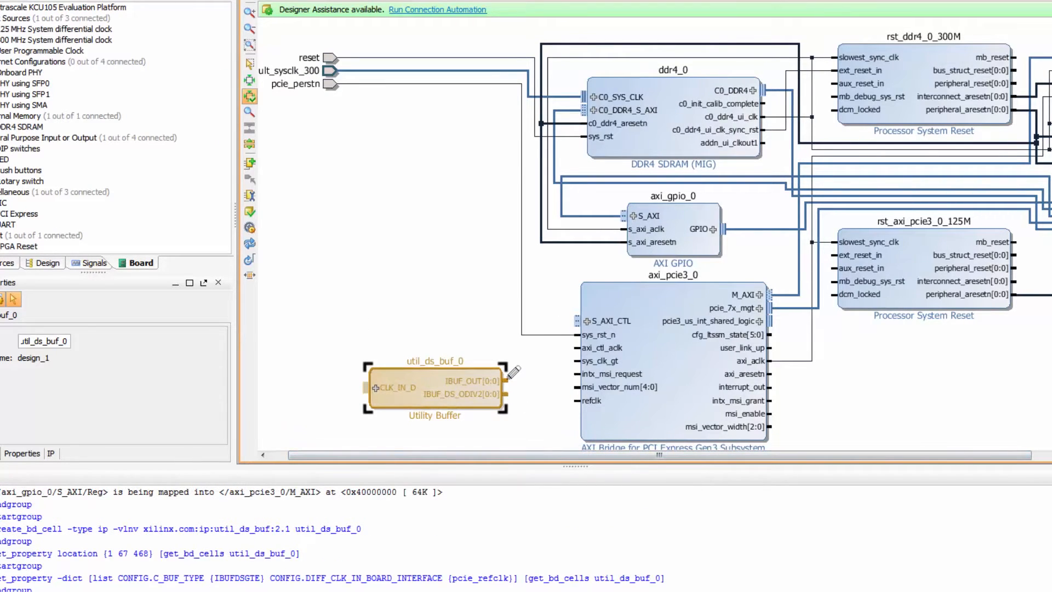
Connect the Utility Buffer's IBUF_OUT to sys_clk_gt and IBUF_DS_ODIV2 to refclk on the axi_pcie3_0 block
drag(509, 378, 578, 361)
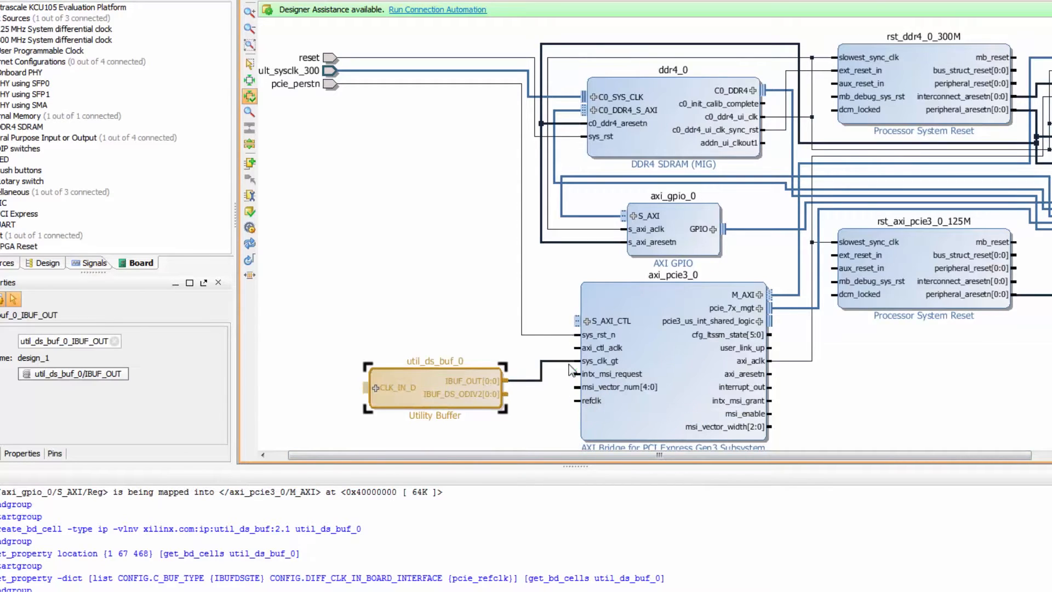
drag(565, 390, 577, 401)
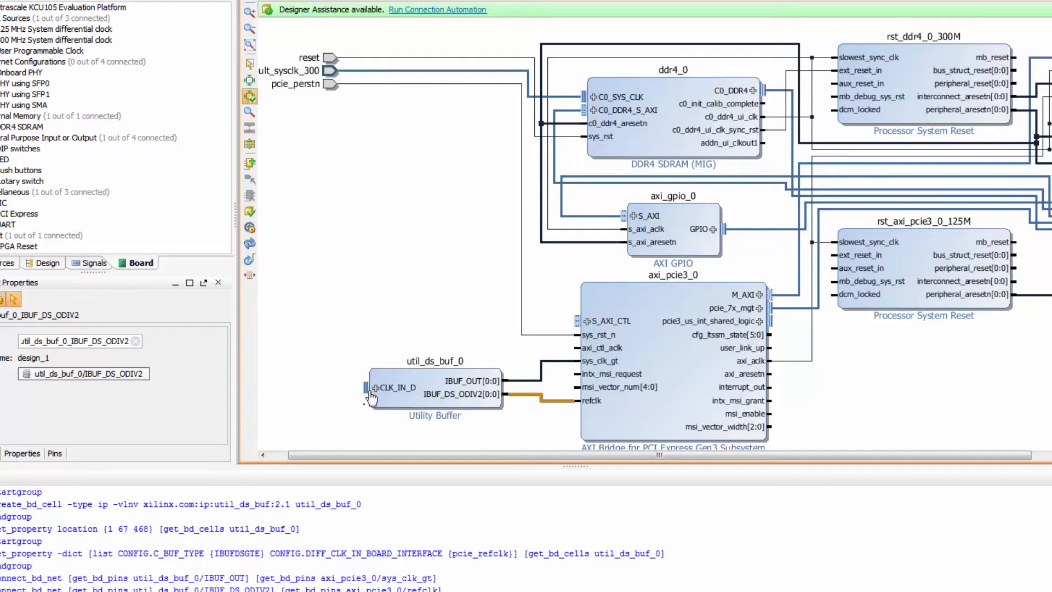
Run connection automation for rst_axi_pcie3_0_125M ext_reset_in and util_ds_buf_0 CLK_IN_D, and regenerate the diagram layout
click(416, 10)
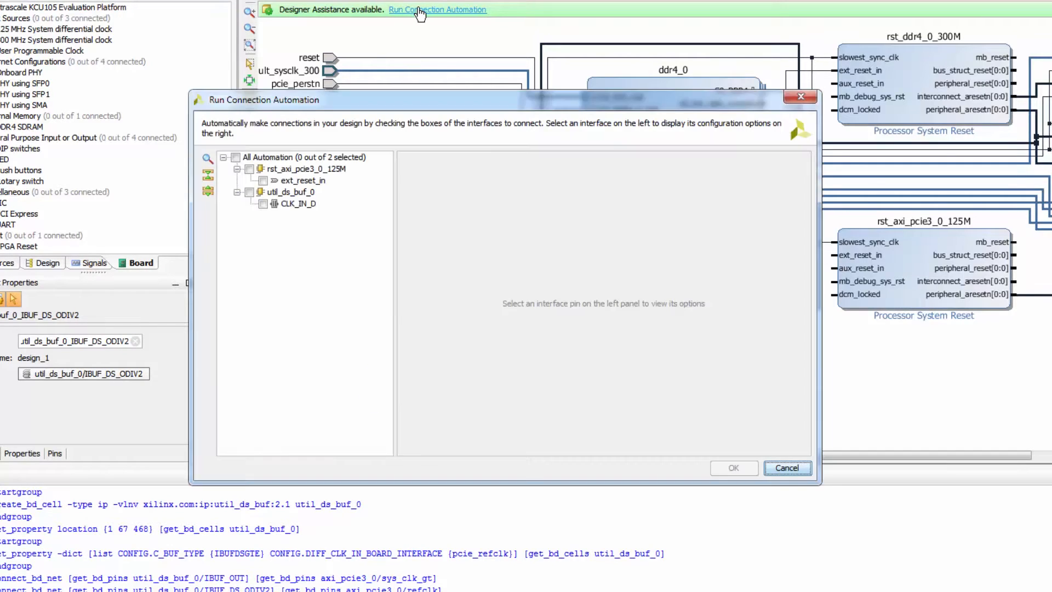
click(236, 157)
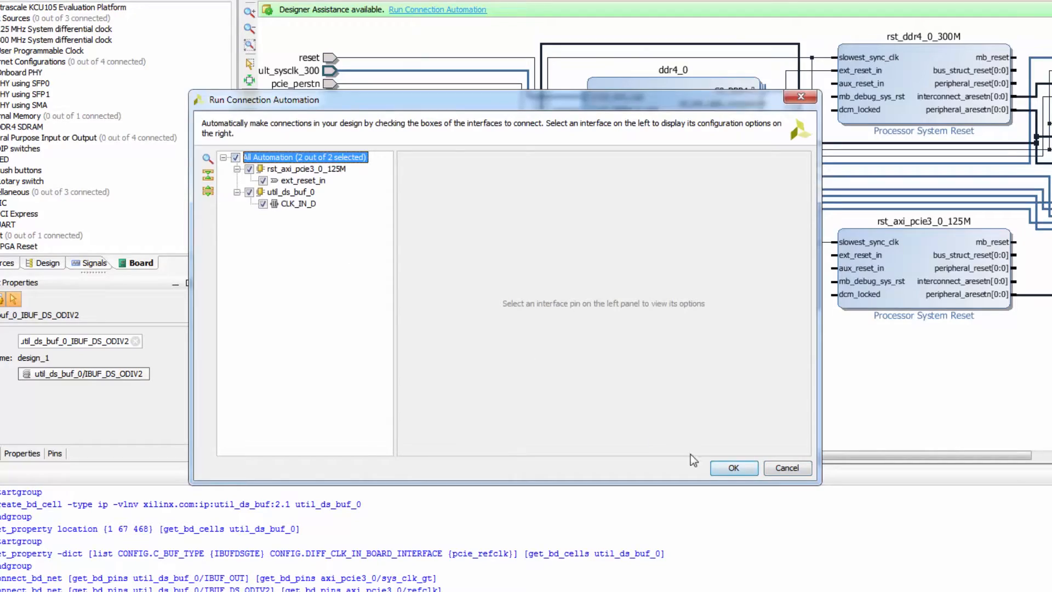
click(734, 468)
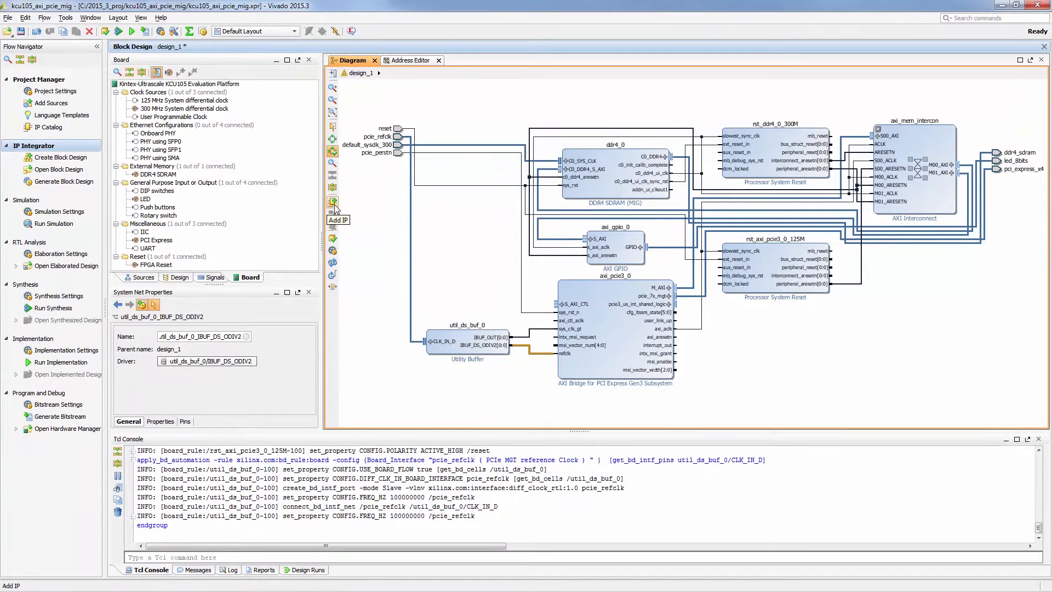
click(332, 262)
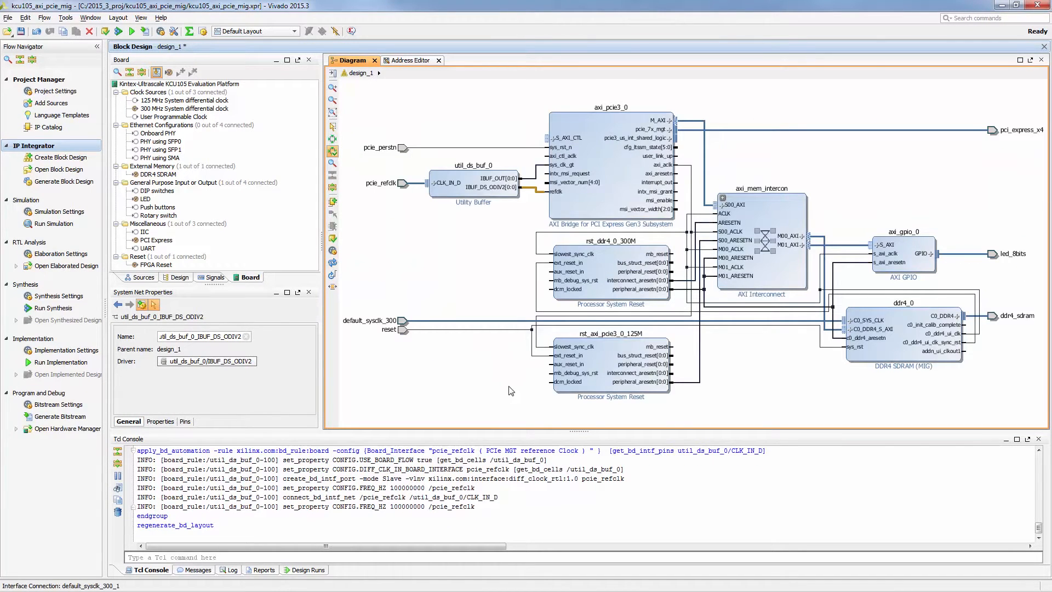
Set the number of master interfaces on the axi_mem_intercon block to 3
click(979, 335)
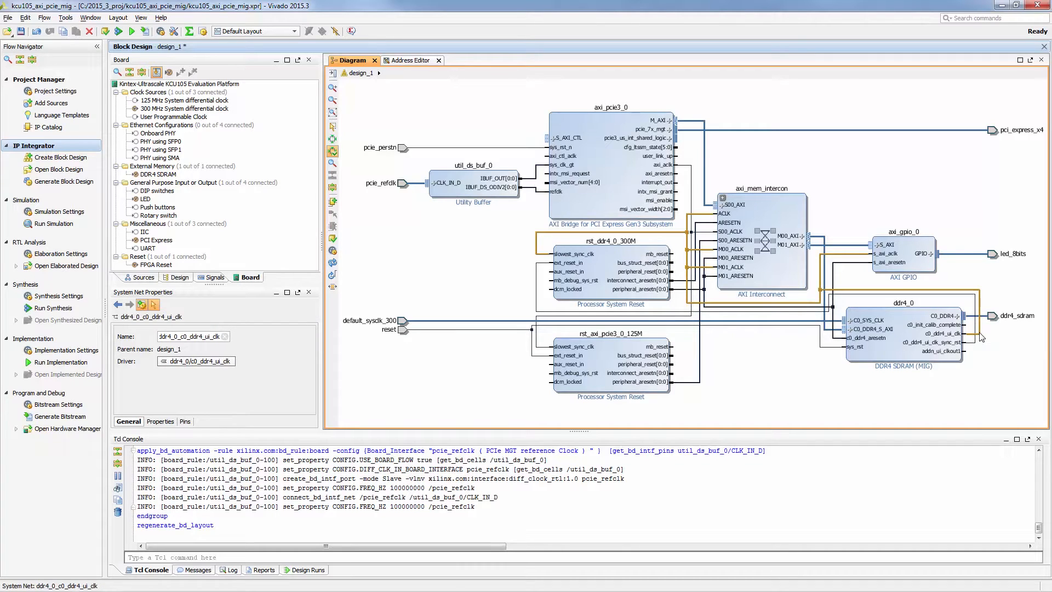
click(786, 271)
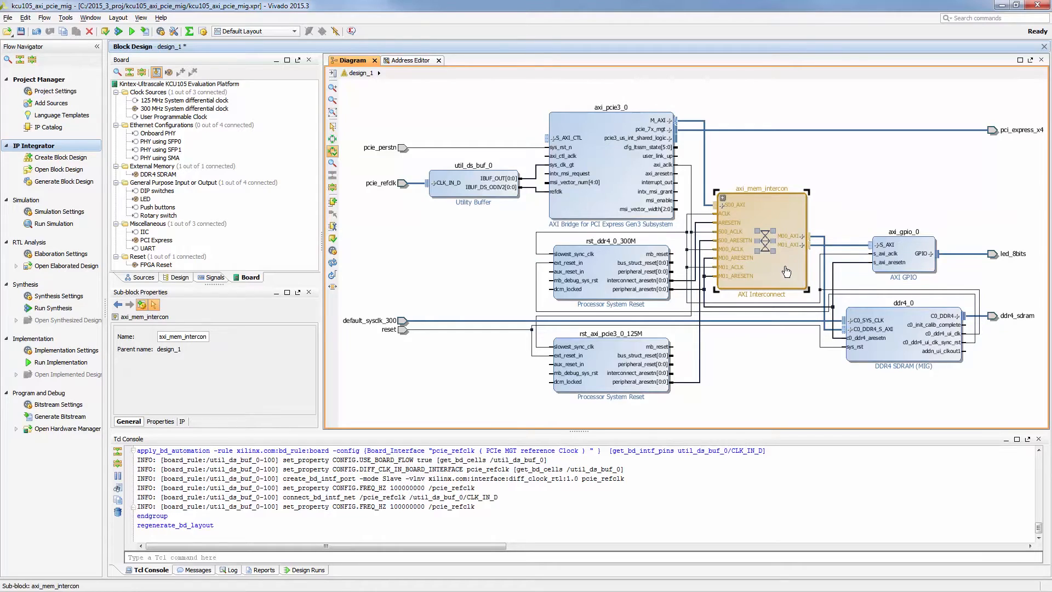
double_click(785, 271)
click(522, 253)
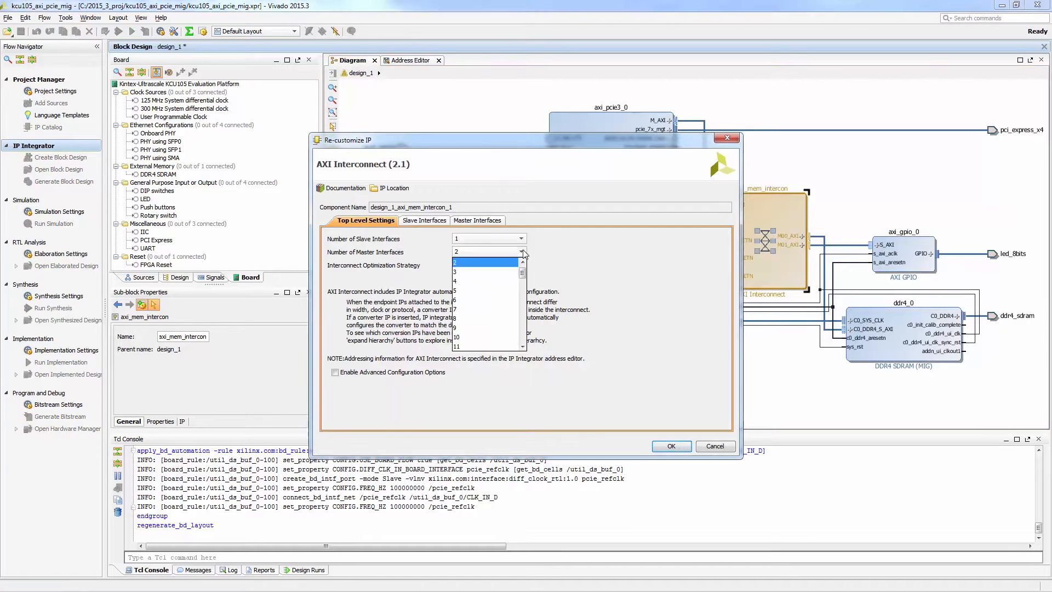
click(510, 272)
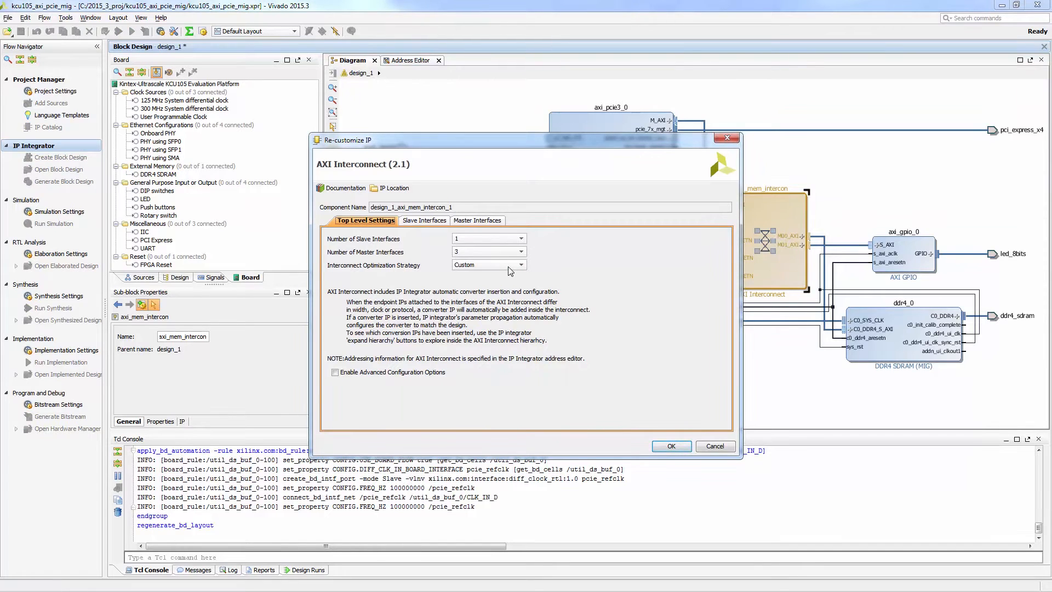
click(672, 446)
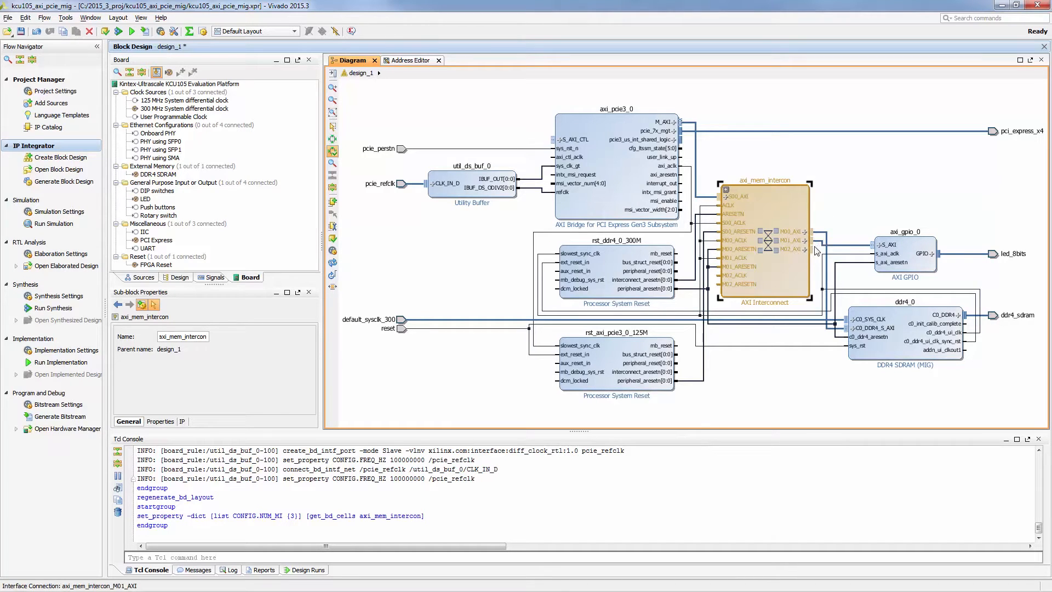
Wire the interconnect's M02_AXI to S_AXI_CTL, axi_aclk to axi_ctl_aclk and M02_ACLK, and axi_aresetn to M02_ARESETN
mouse_move(814, 250)
mouse_down()
mouse_move(614, 164)
mouse_move(573, 134)
mouse_up()
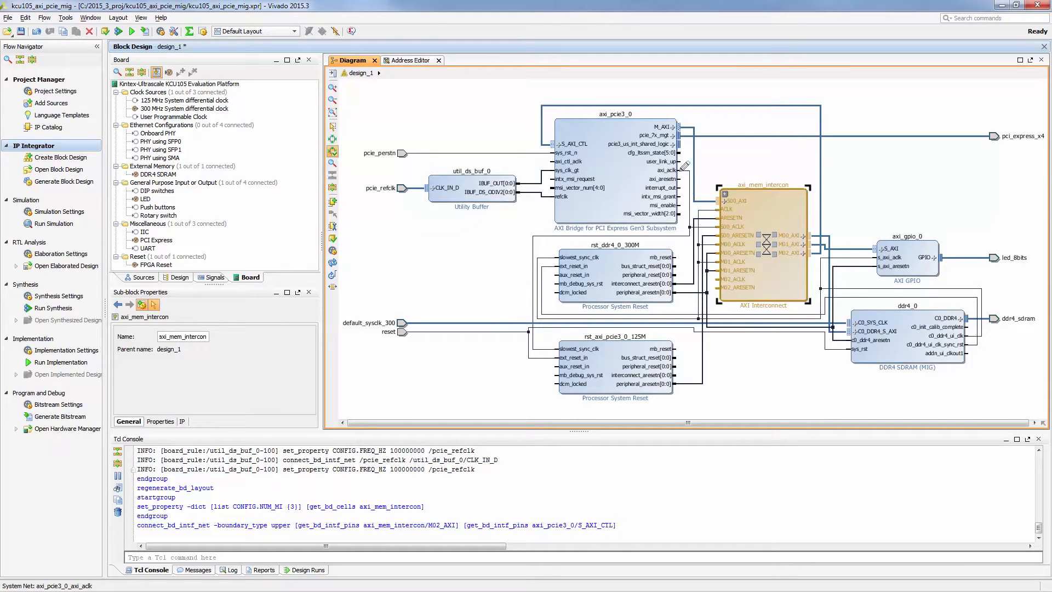
drag(681, 168, 561, 158)
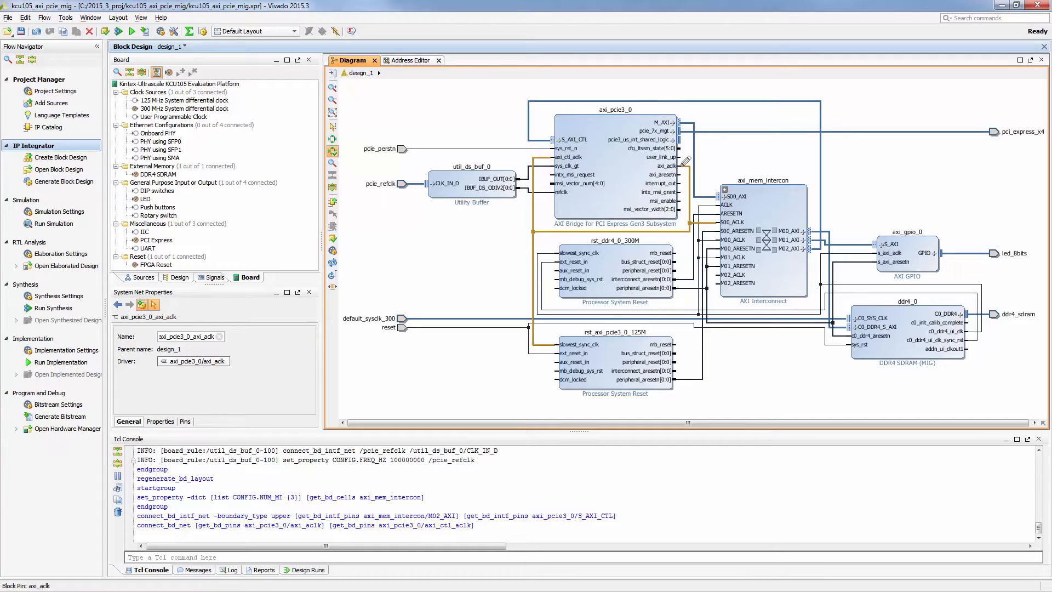
drag(685, 161, 720, 275)
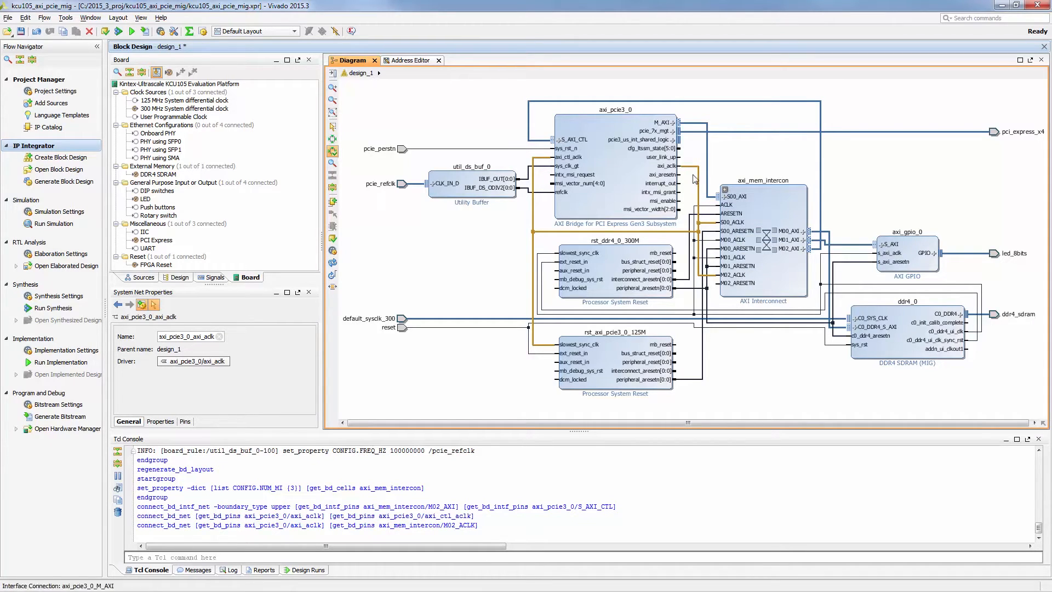
drag(684, 169, 722, 283)
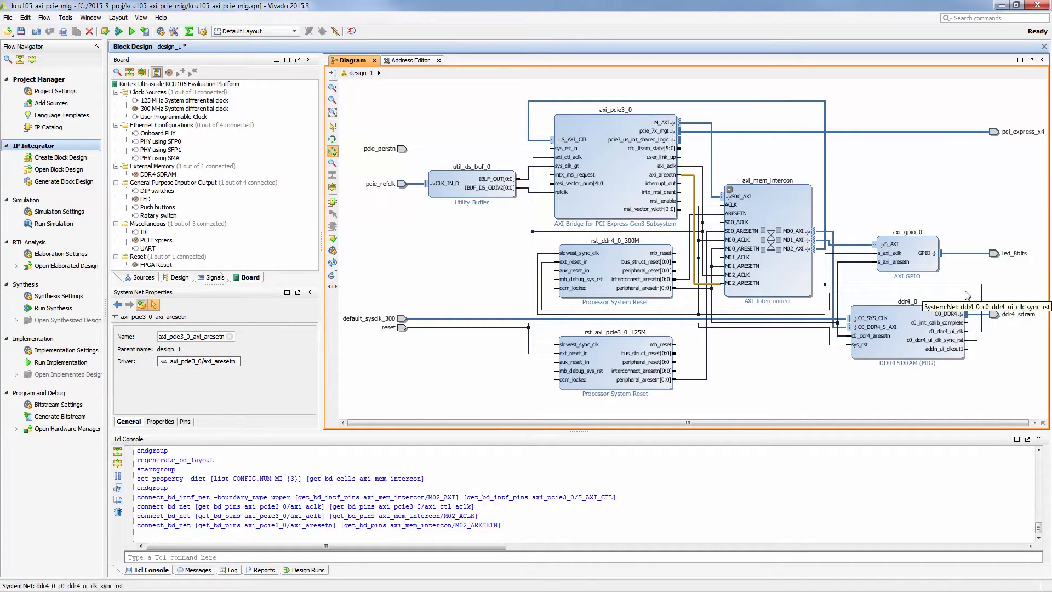
Disconnect the s_axi_aclk pin of the axi_gpio_0 block from the DDR4 UI clock net
click(893, 283)
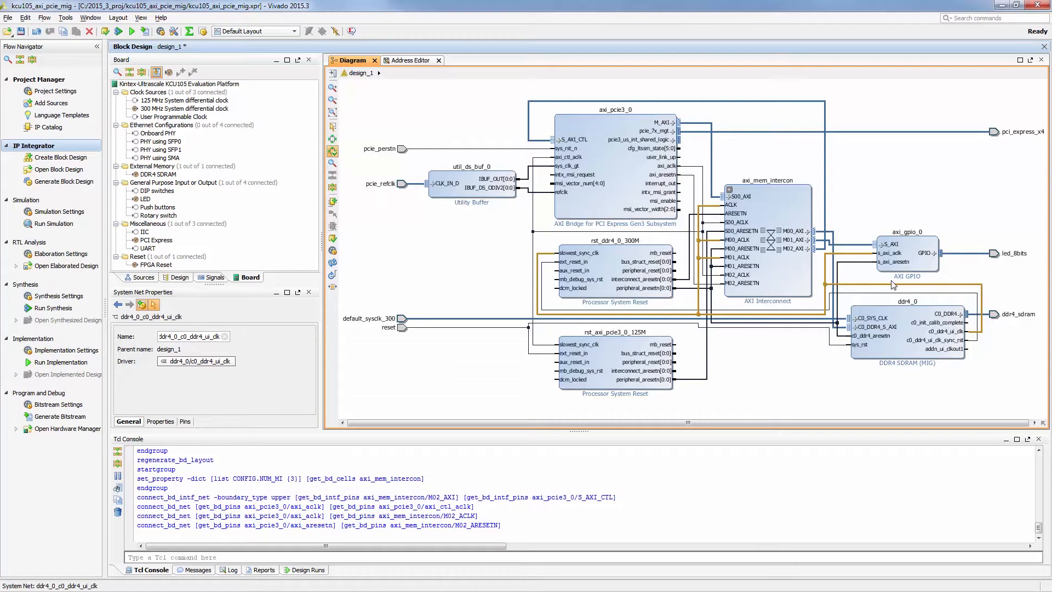
click(856, 273)
click(877, 258)
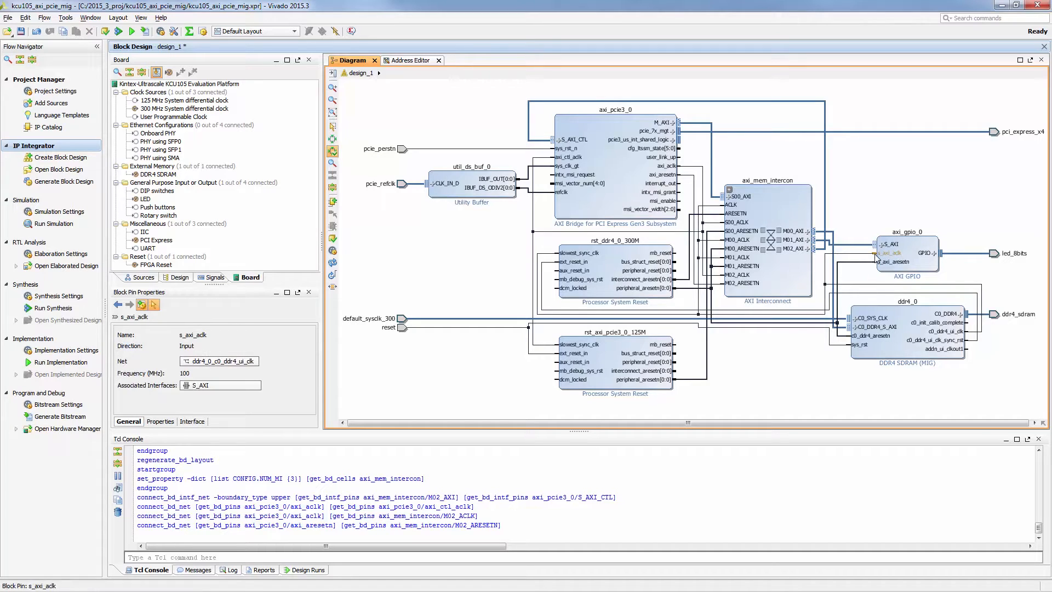
right_click(876, 256)
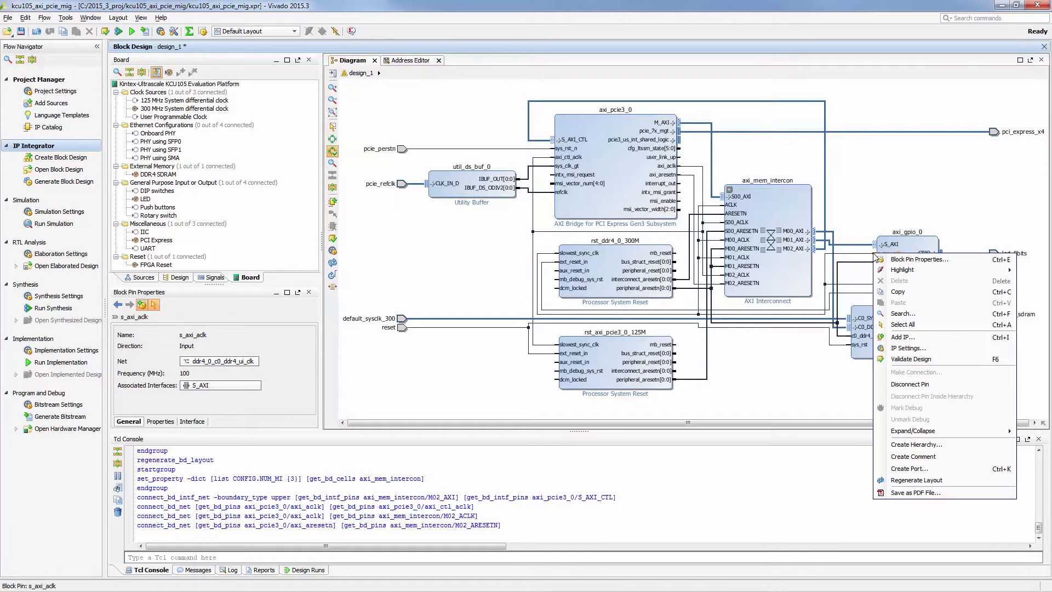
click(910, 384)
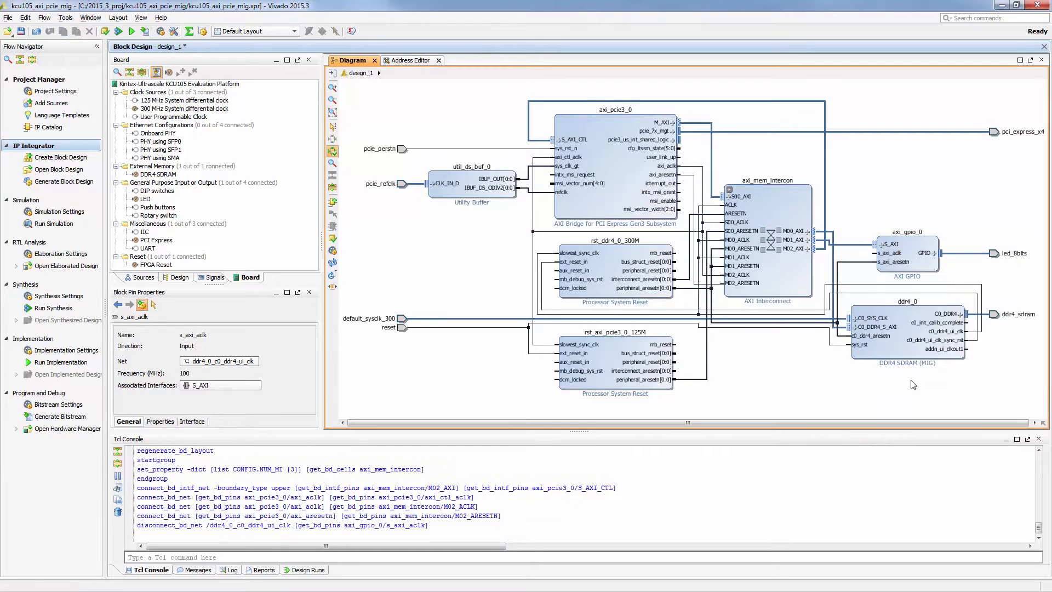
Disconnect the M01_ACLK pin of the axi_mem_intercon block from the DDR4 UI clock net
click(854, 244)
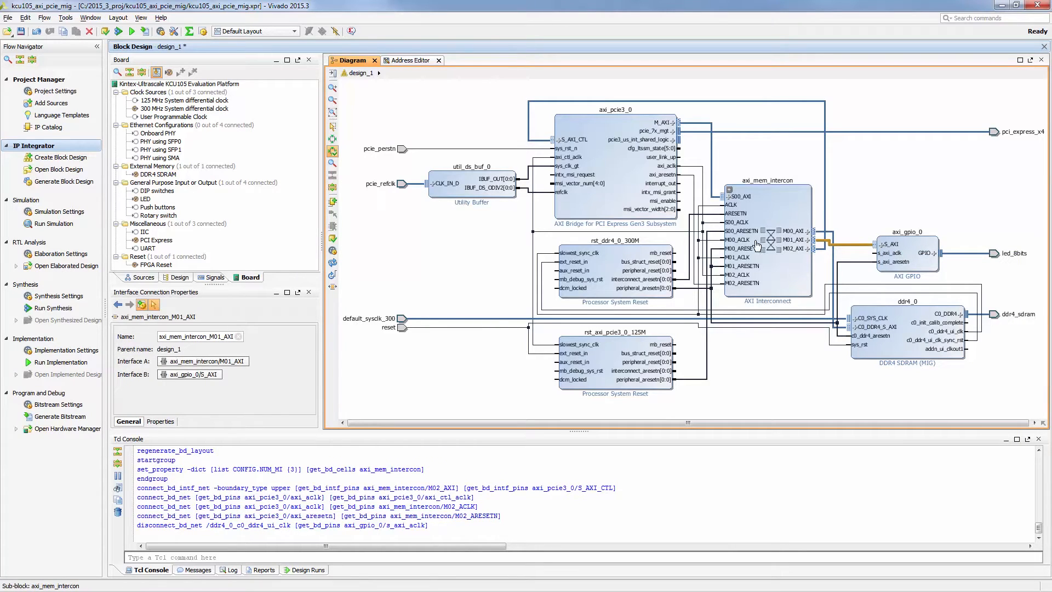
click(721, 259)
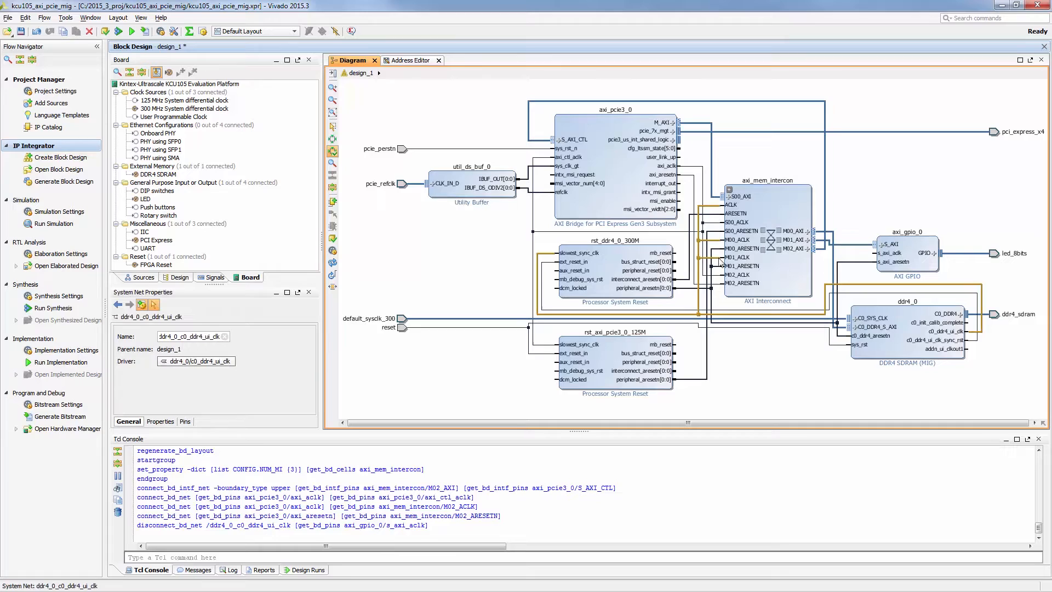
right_click(724, 261)
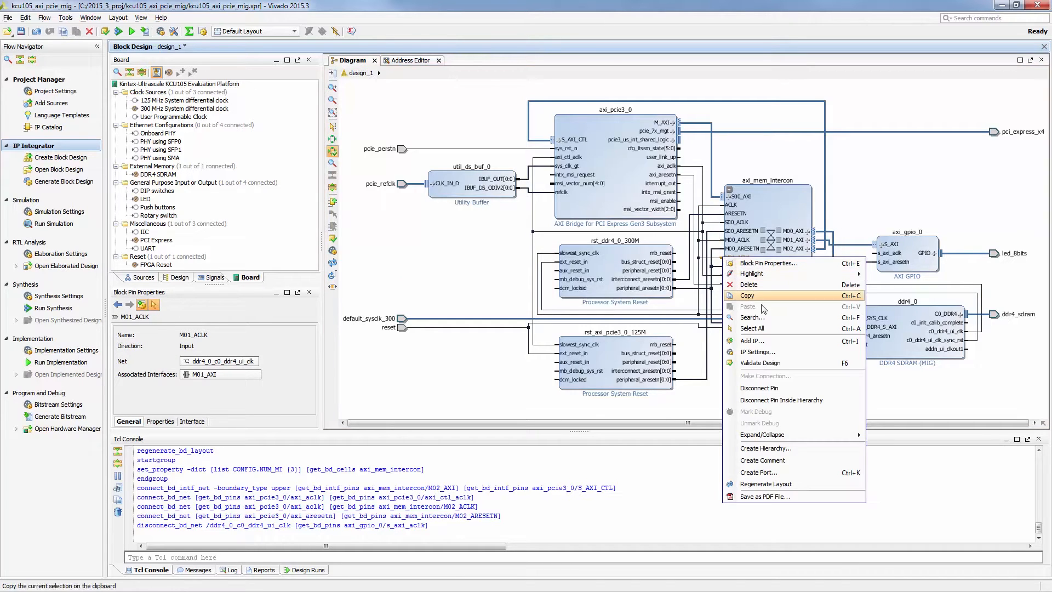
click(792, 389)
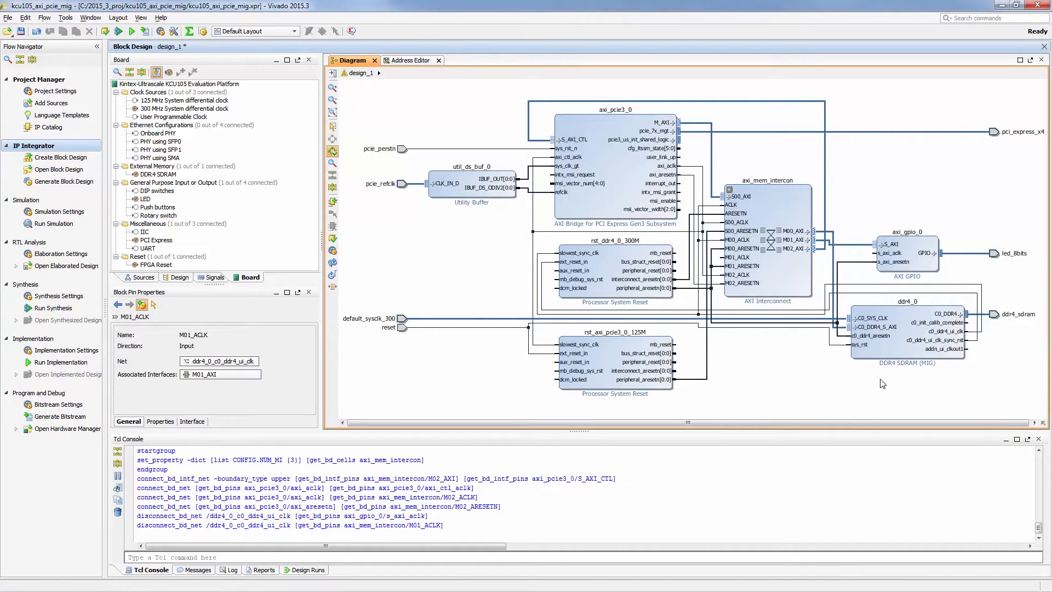
Review the ddr4_0 block's basic settings and additional Clock 1 frequency, and close its customization without changes
click(909, 324)
double_click(909, 324)
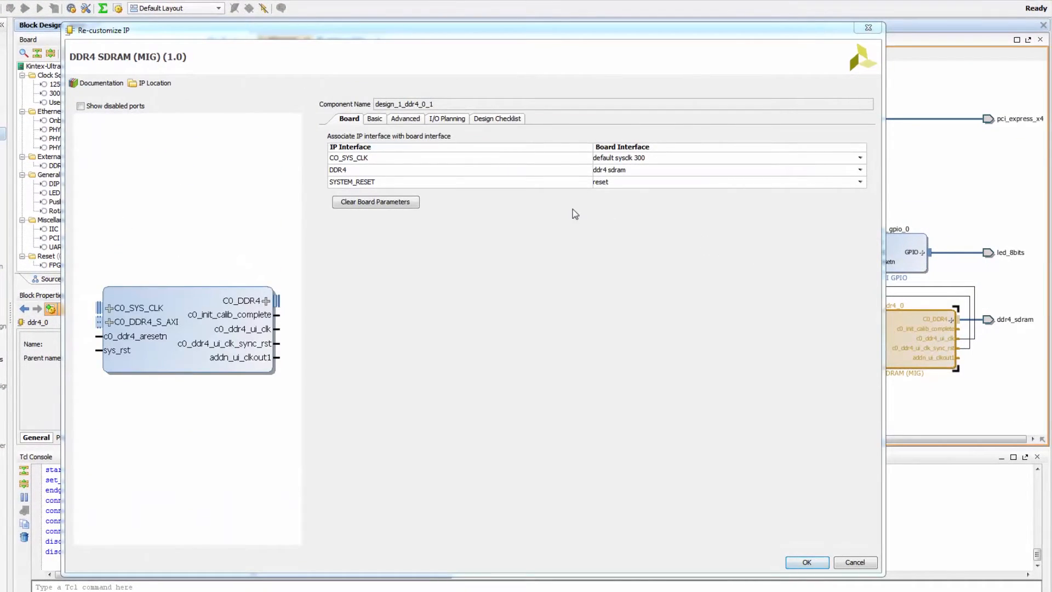
click(376, 119)
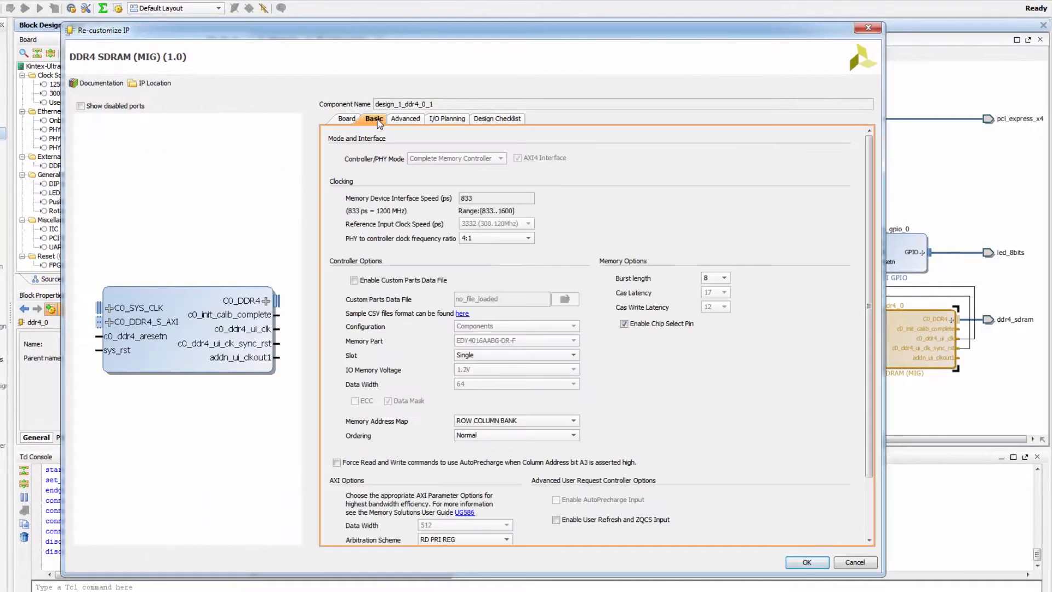
click(400, 121)
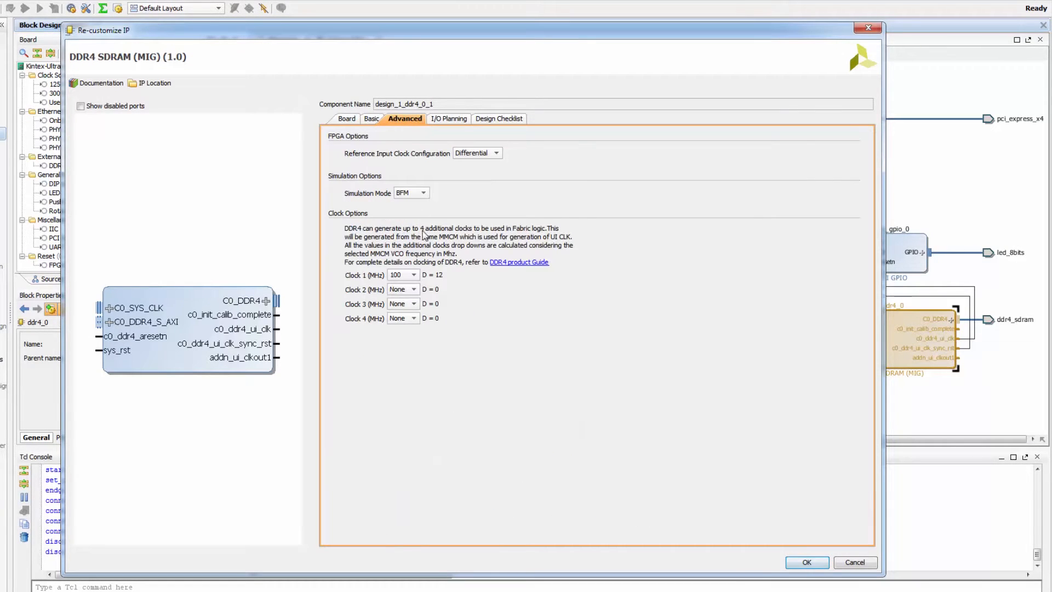
click(412, 277)
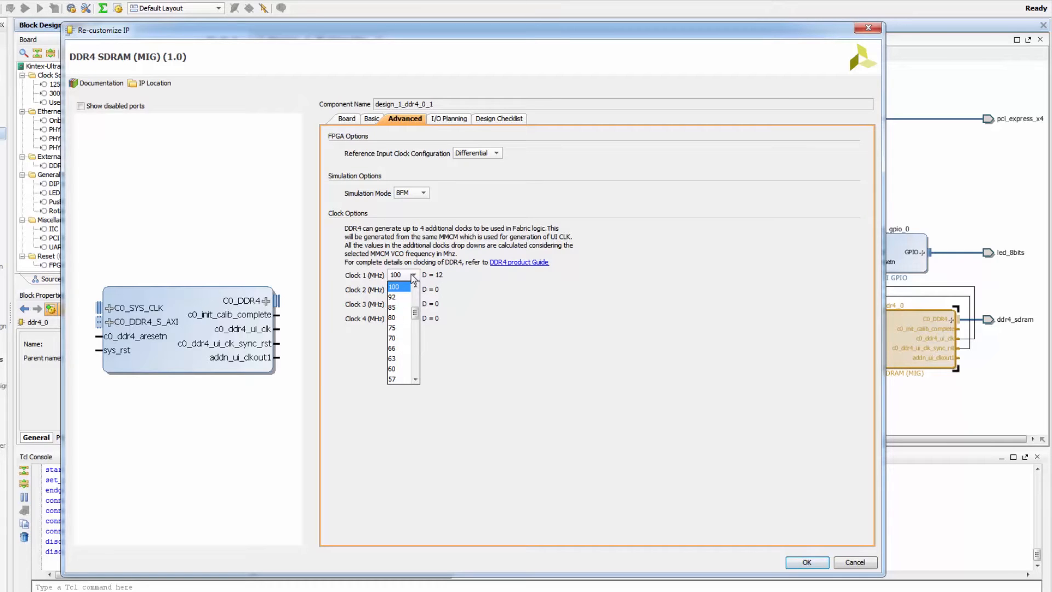
click(413, 279)
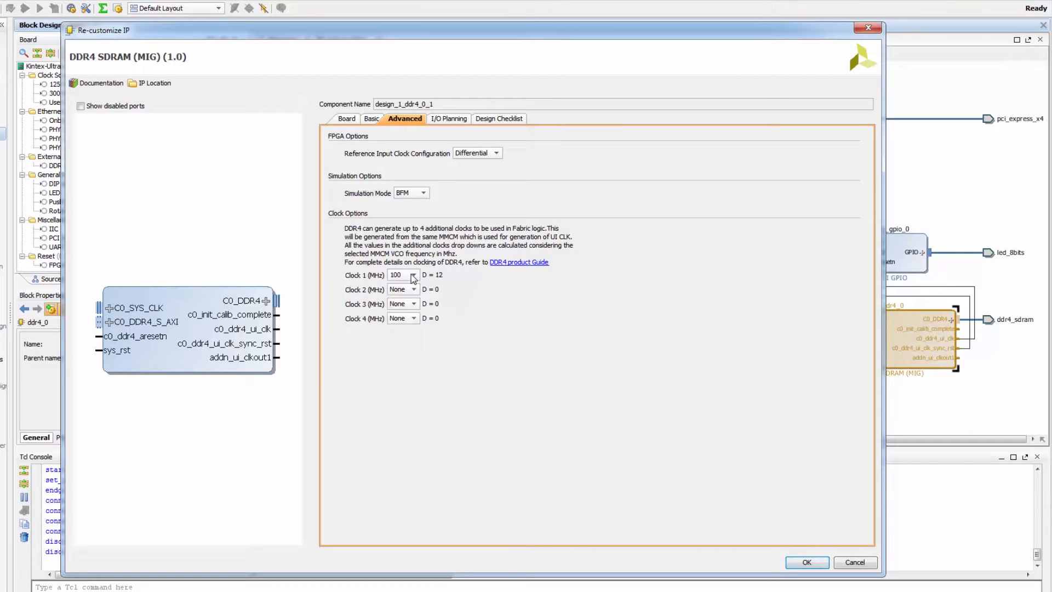
click(849, 563)
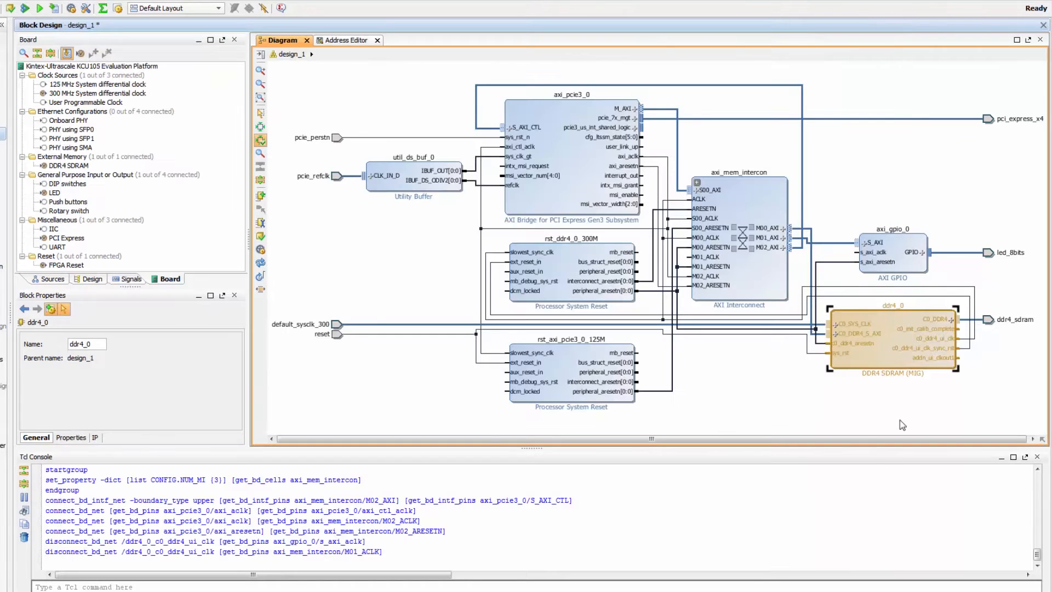
Connect ddr4_0's addn_ui_clkout1 output to s_axi_aclk on axi_gpio_0 and M01_ACLK on axi_mem_intercon
click(972, 376)
drag(967, 353, 862, 252)
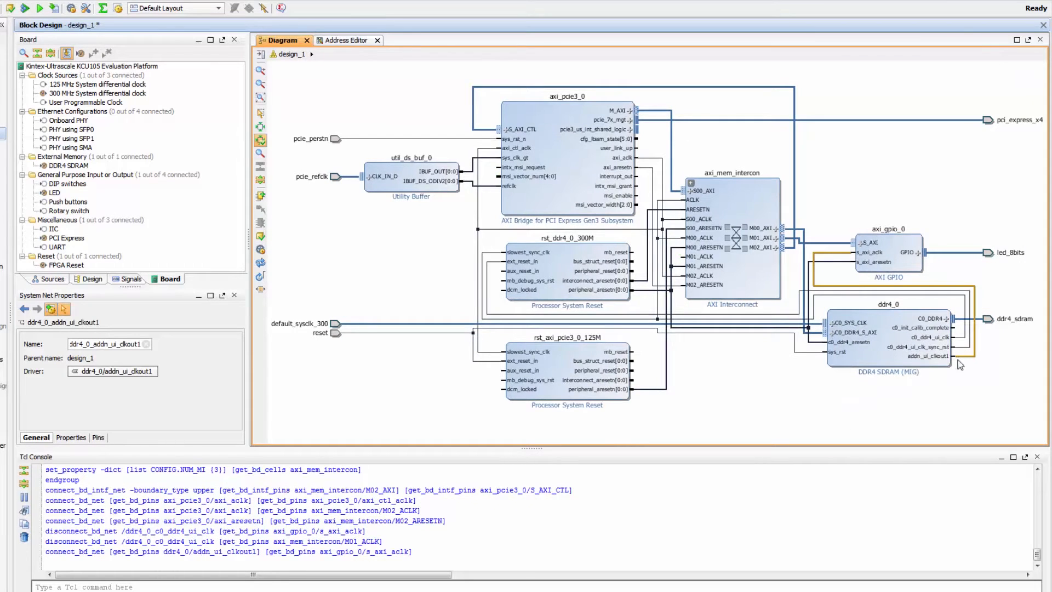
drag(958, 353, 704, 256)
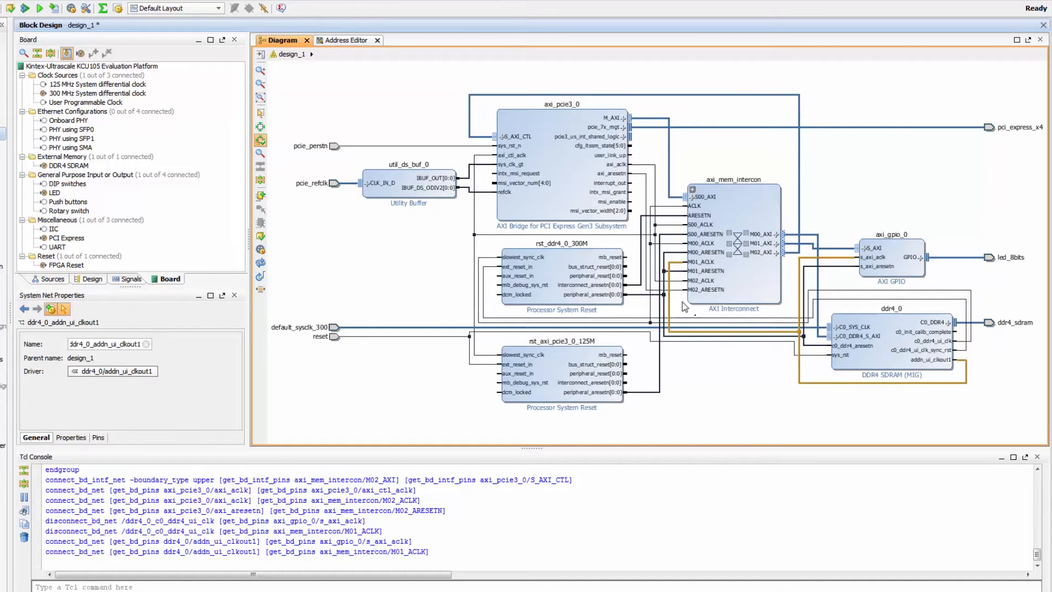
Disconnect slowest_sync_clk on rst_ddr4_0_300M from its current net and connect it to ddr4_0's addn_ui_clkout1
click(498, 258)
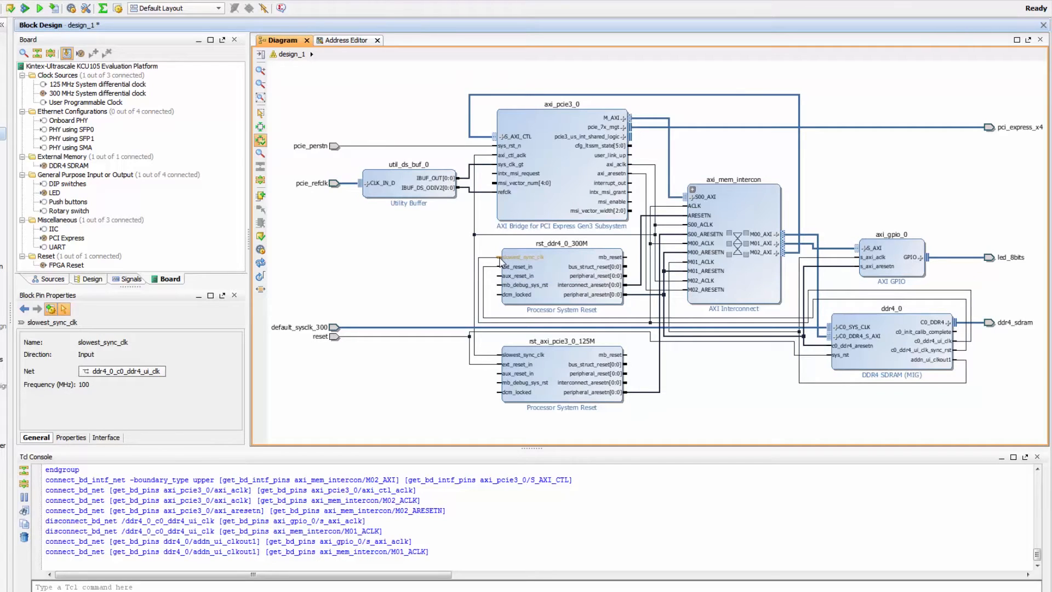
right_click(501, 262)
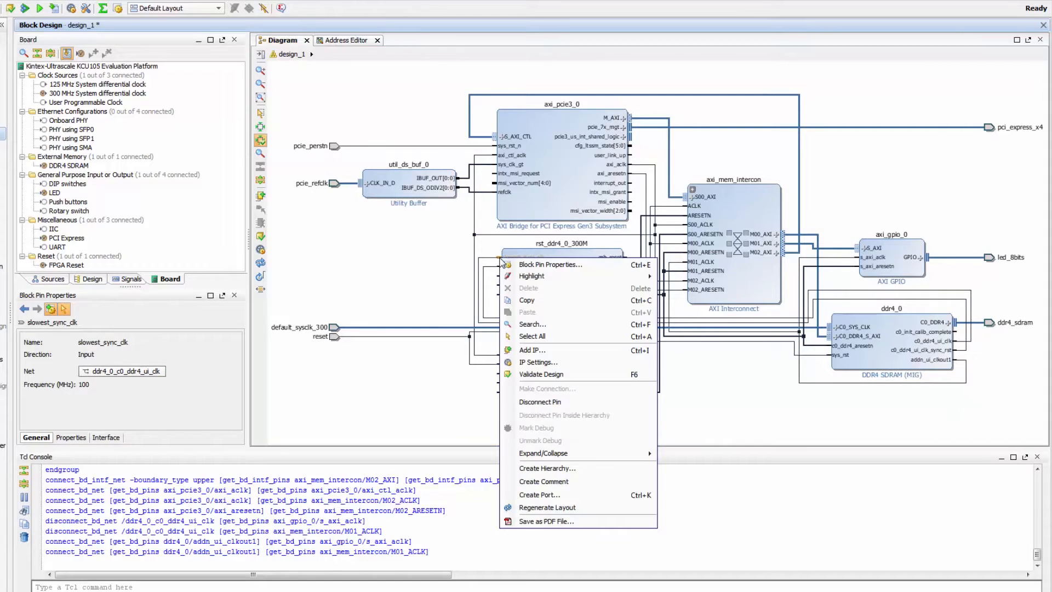
click(564, 401)
drag(958, 356, 502, 257)
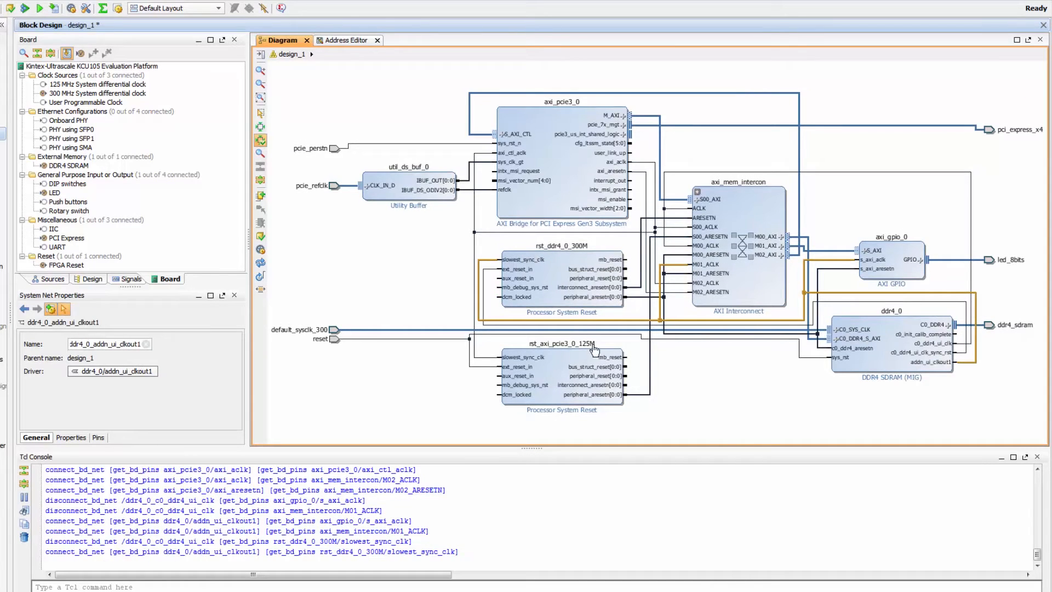
Trace the reset and AXI nets feeding the interconnect, and delete the rst_axi_pcie3_0_125M Processor System Reset block
click(640, 299)
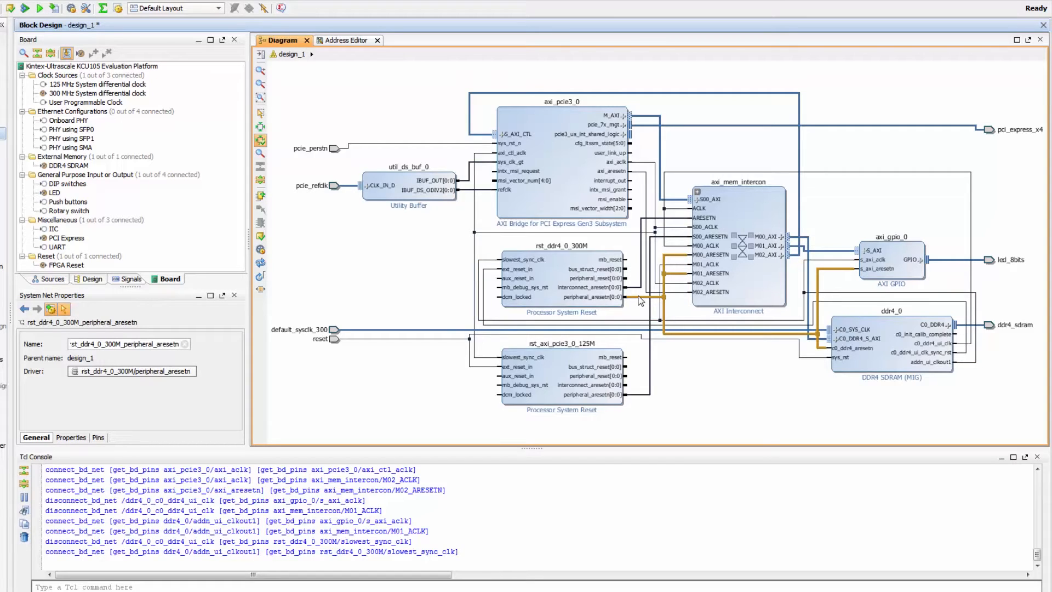
click(637, 288)
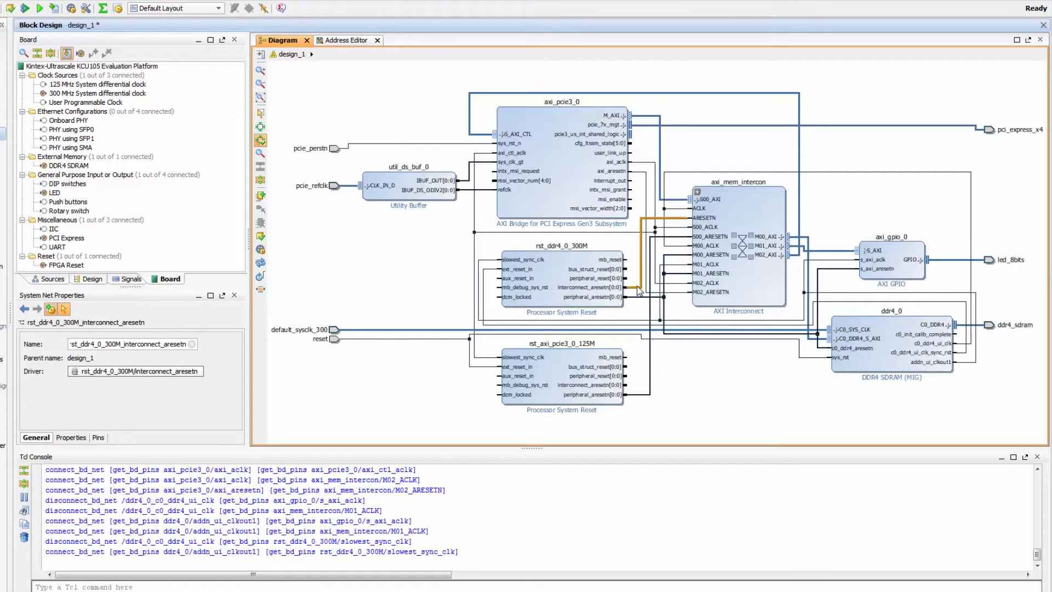
click(645, 173)
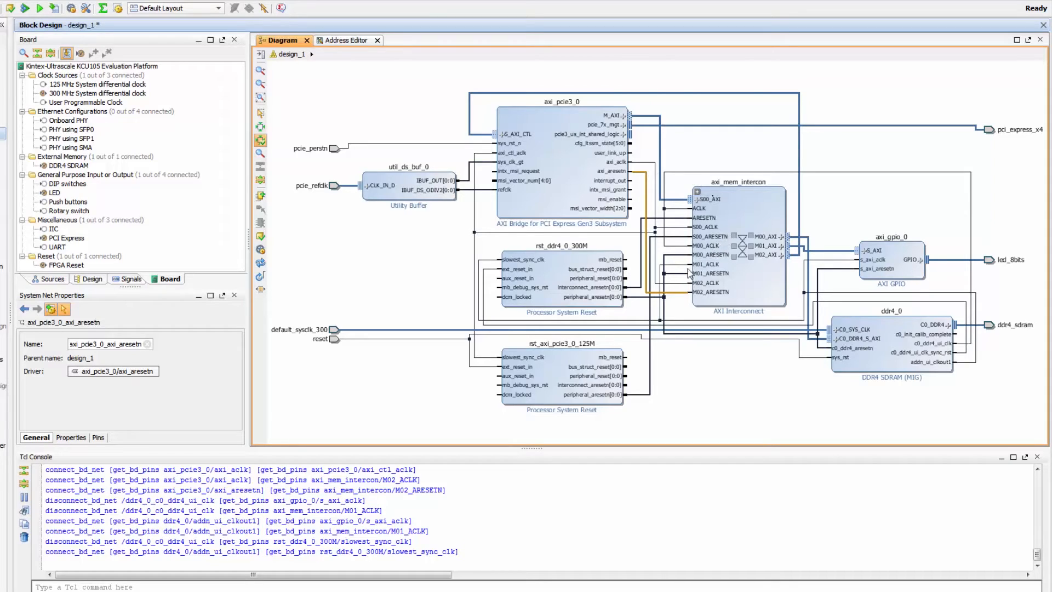
click(647, 116)
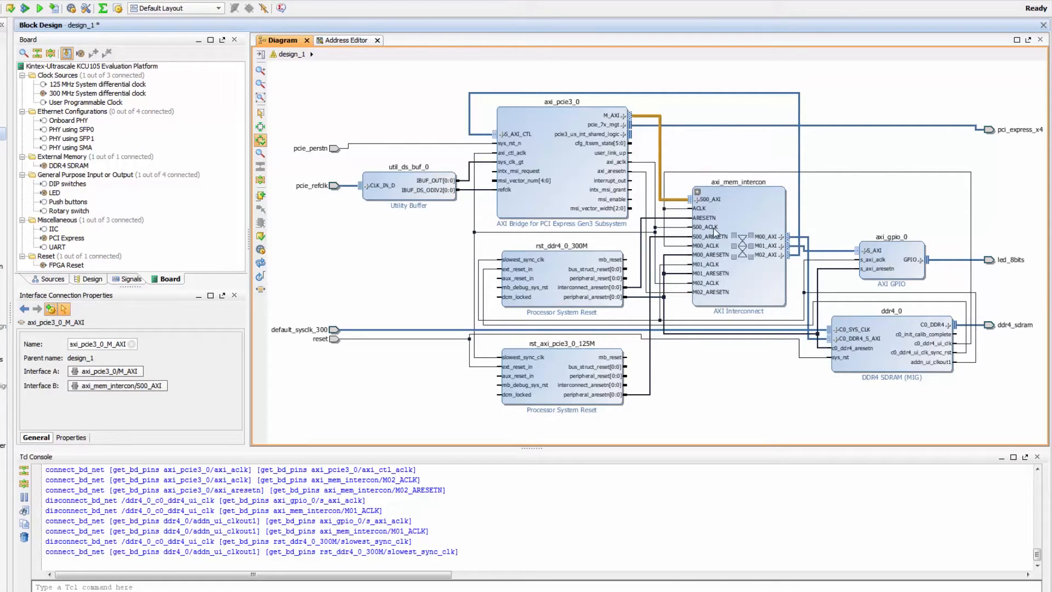
click(685, 241)
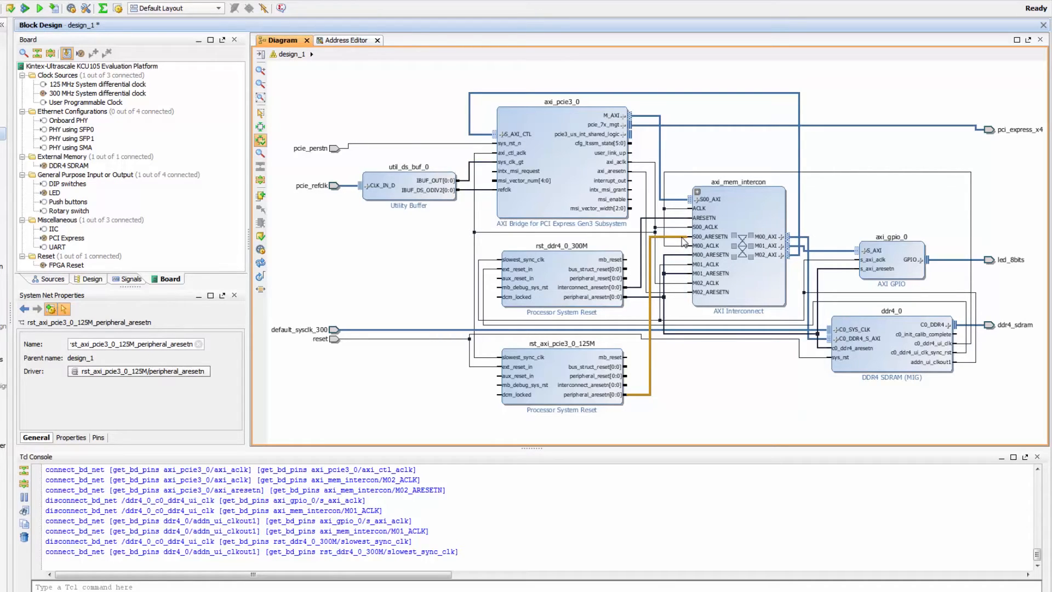
click(561, 378)
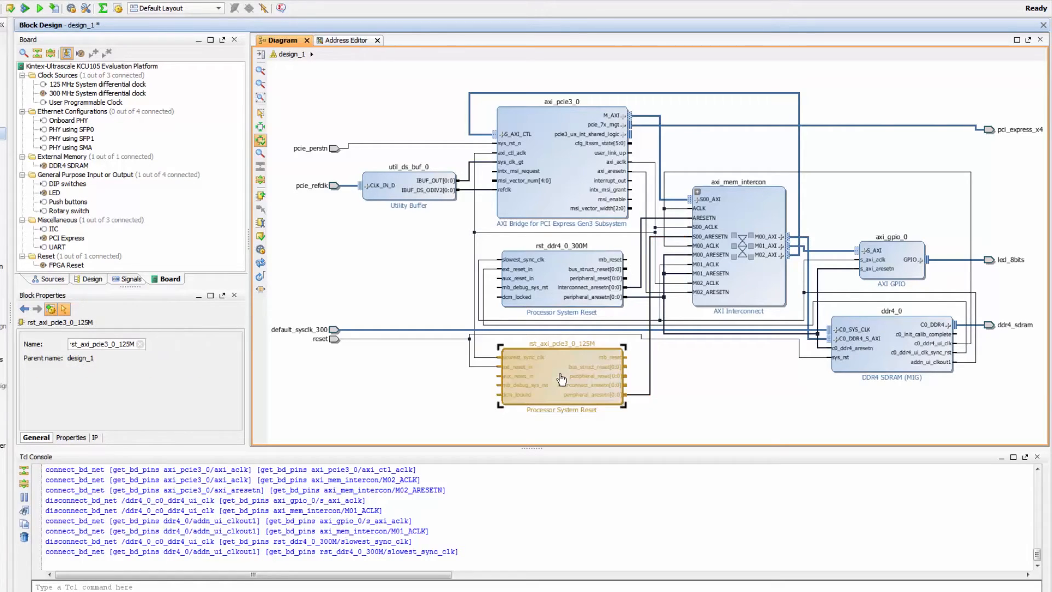
key(Delete)
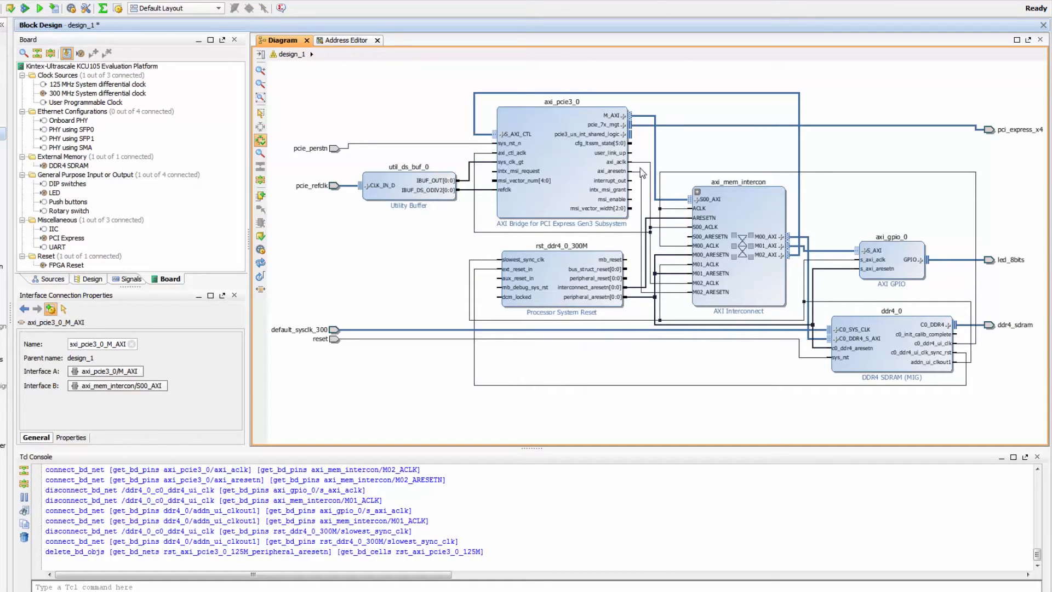
Connect axi_pcie3_0's axi_aresetn to S00_ARESETN on axi_mem_intercon and regenerate the diagram layout
drag(633, 170, 690, 236)
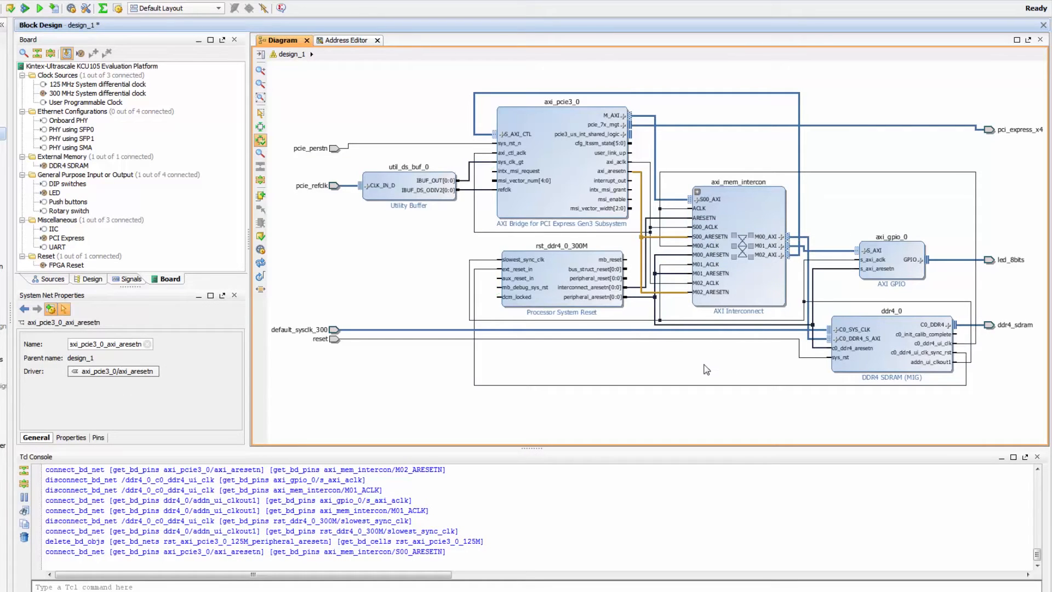
click(260, 263)
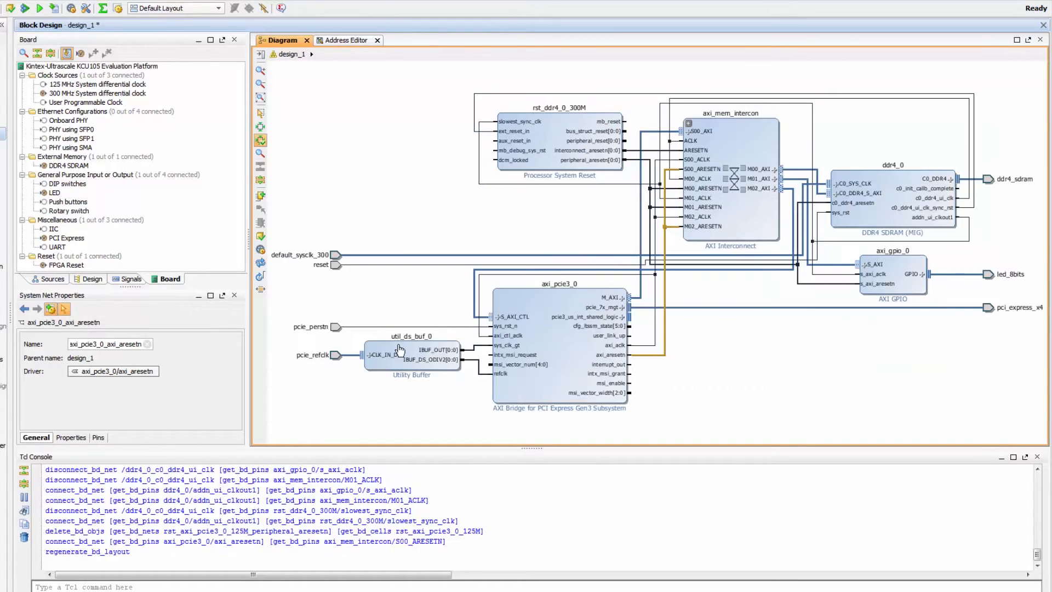
click(783, 396)
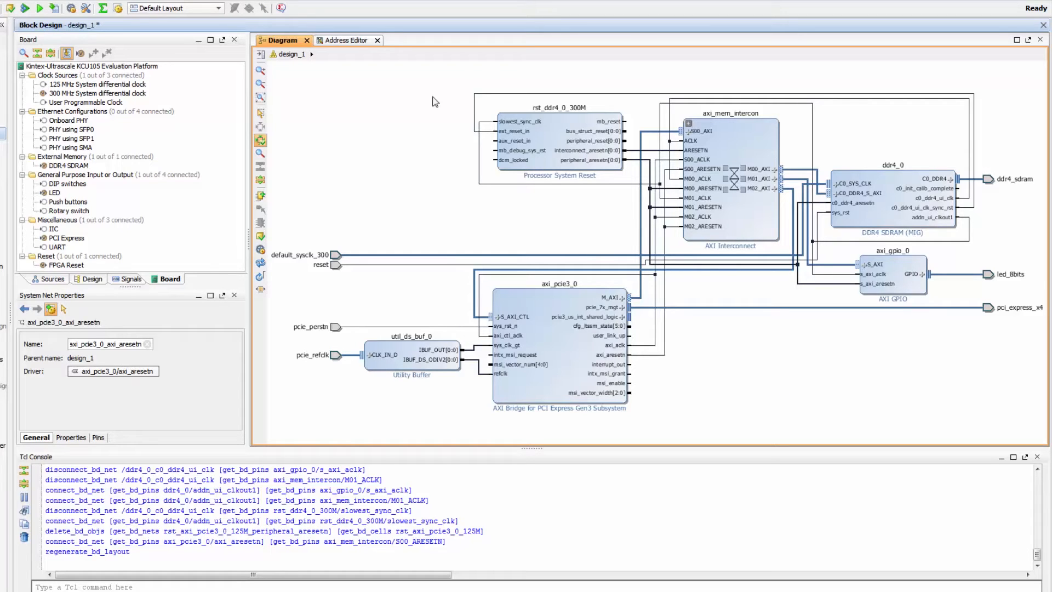
Auto-assign an address to the unmapped axi_pcie3_0 S_AXI_CTL slave, and review the ddr4_0, axi_gpio_0 and axi_pcie3_0 address entries
click(350, 42)
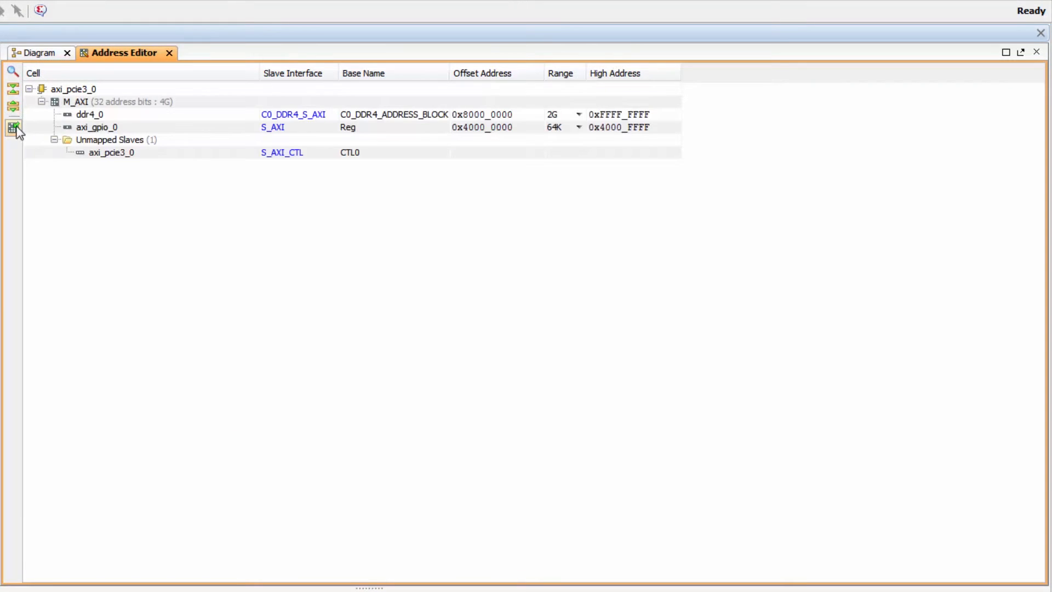
click(14, 129)
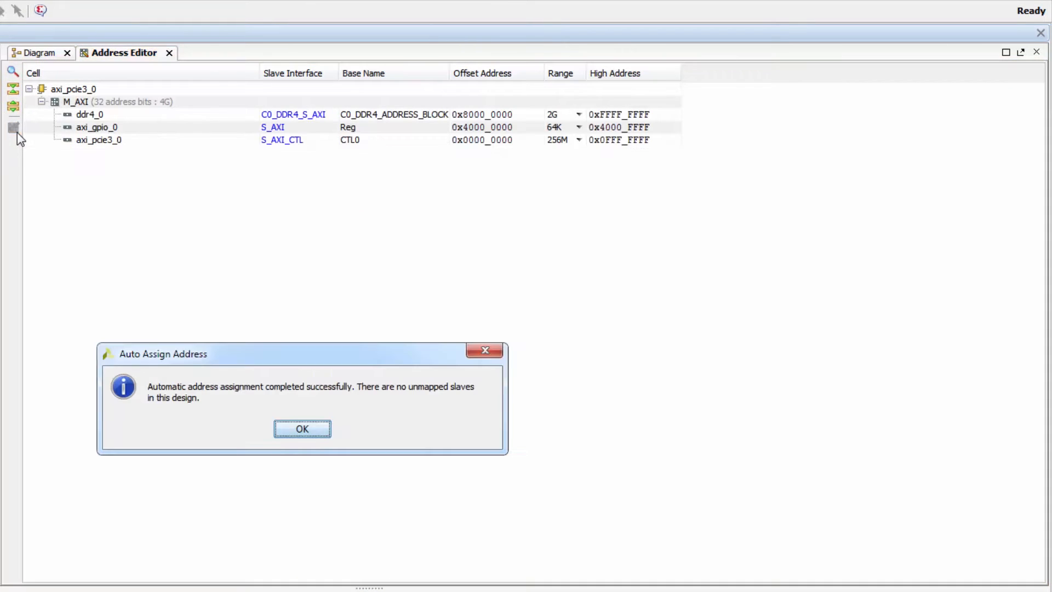
click(297, 435)
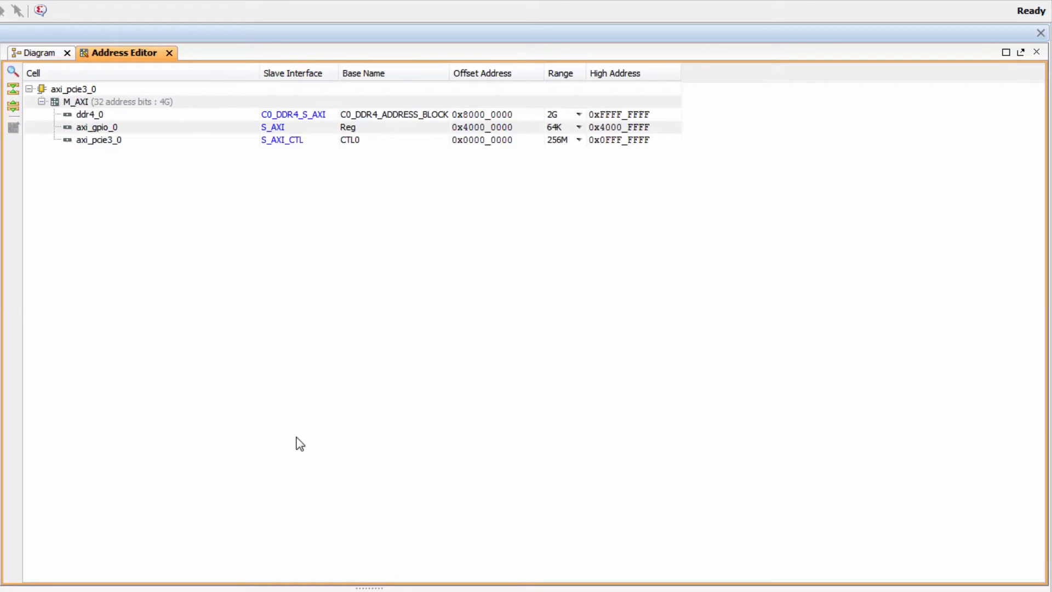
click(141, 117)
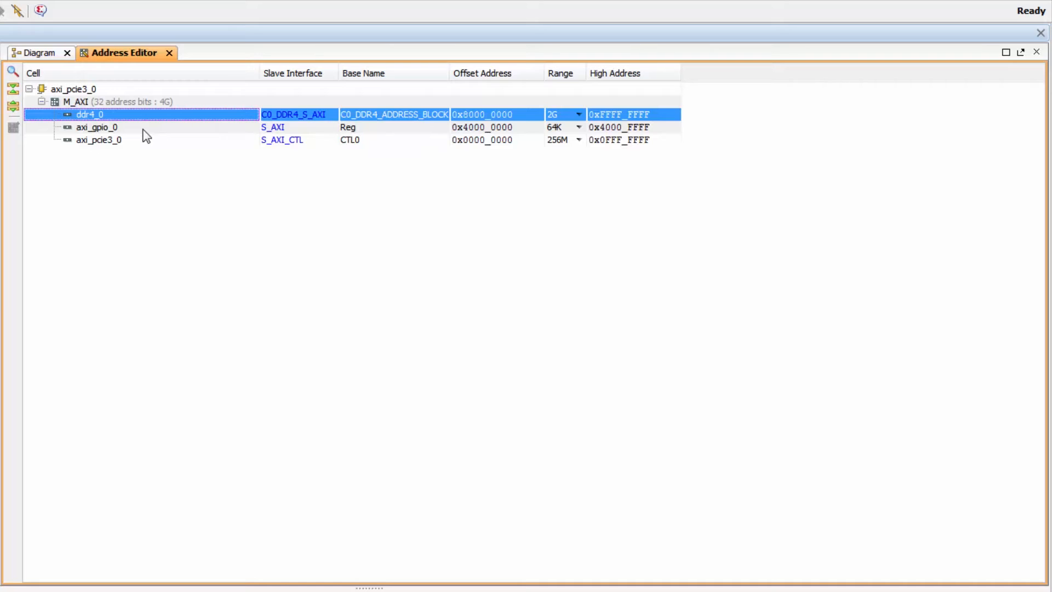
click(146, 132)
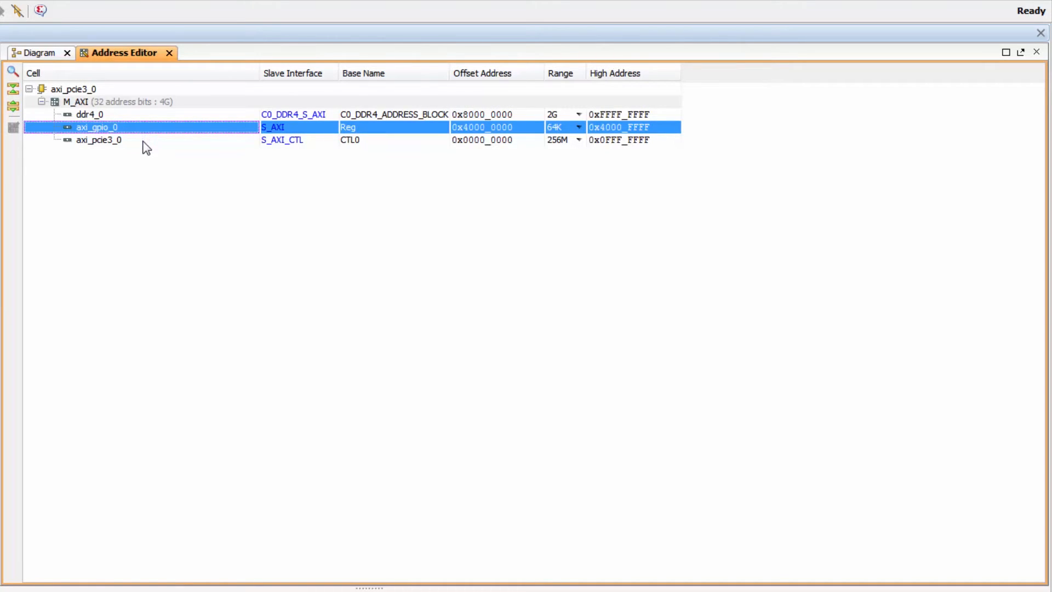
click(145, 143)
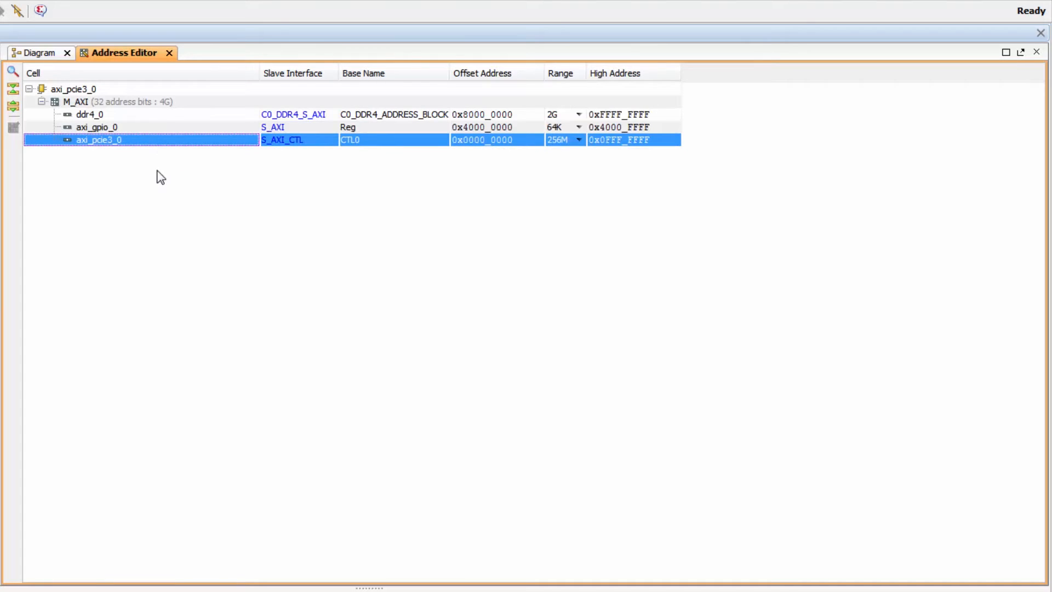
Save the design_1 block design from its diagram view and validate the design
click(42, 53)
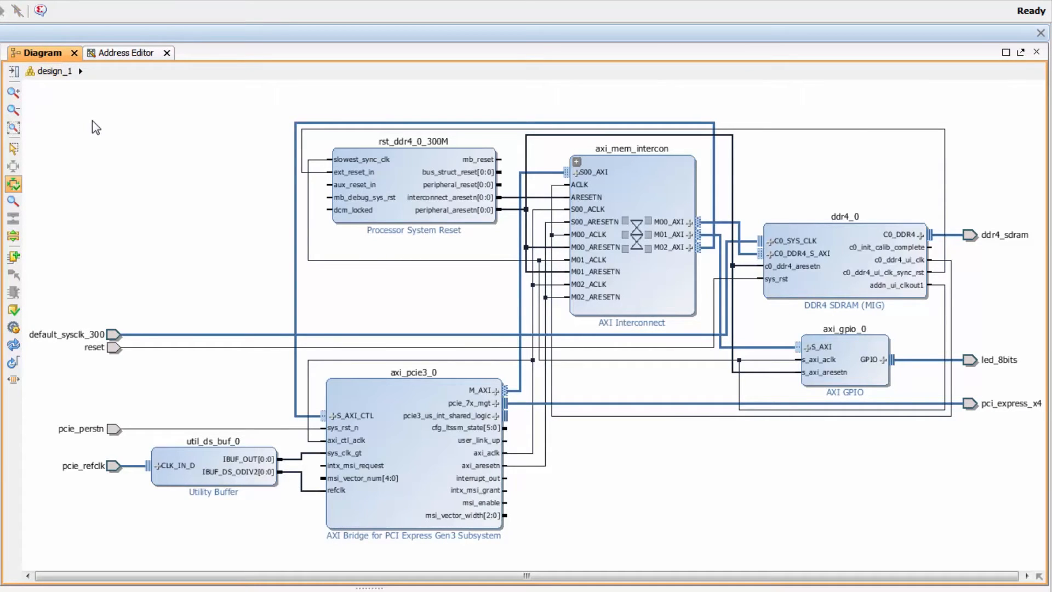
key(ctrl+s)
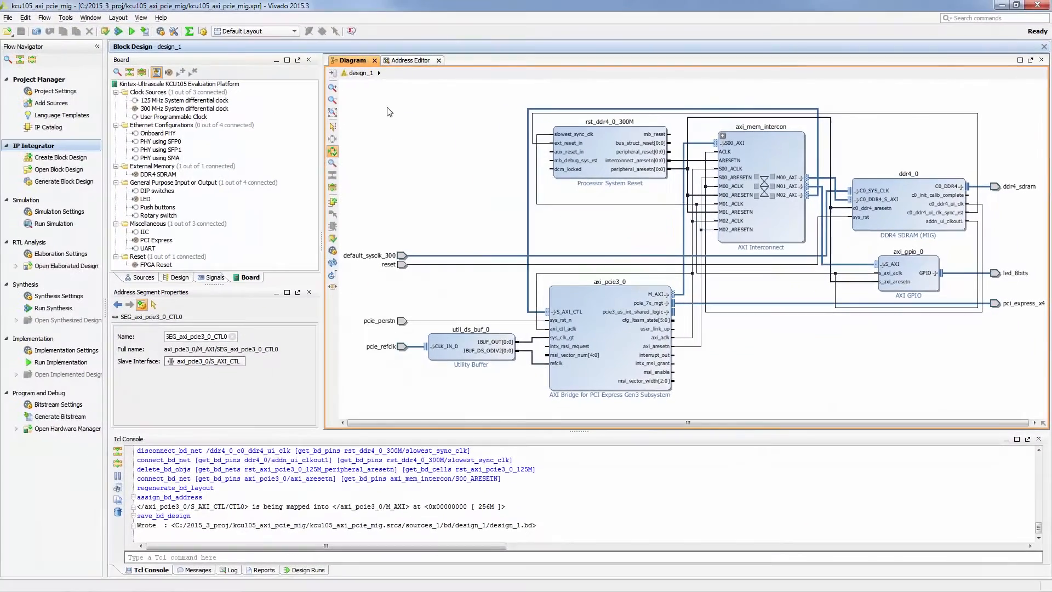
click(334, 240)
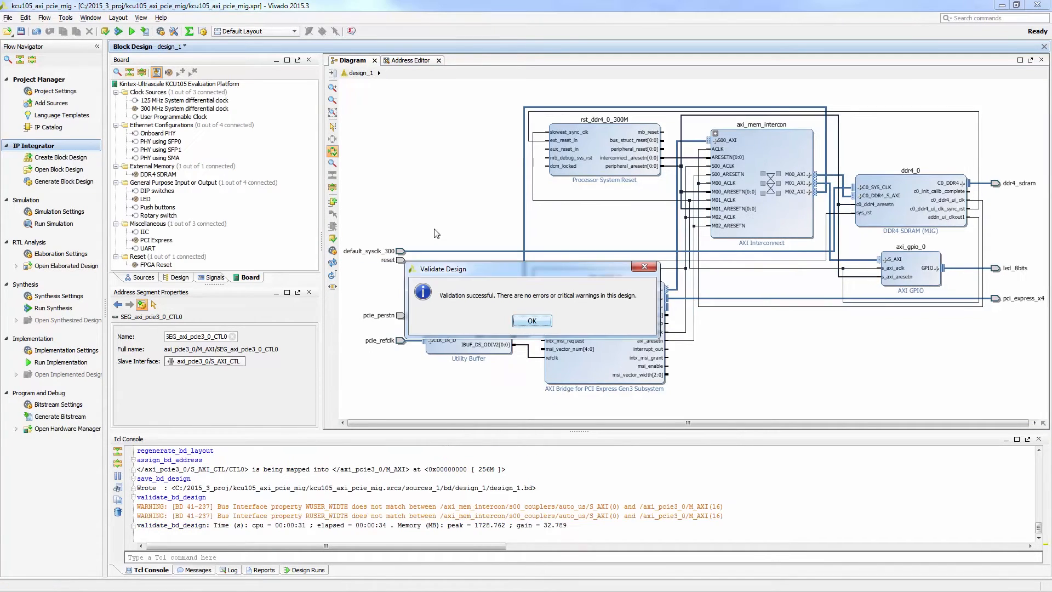
click(530, 320)
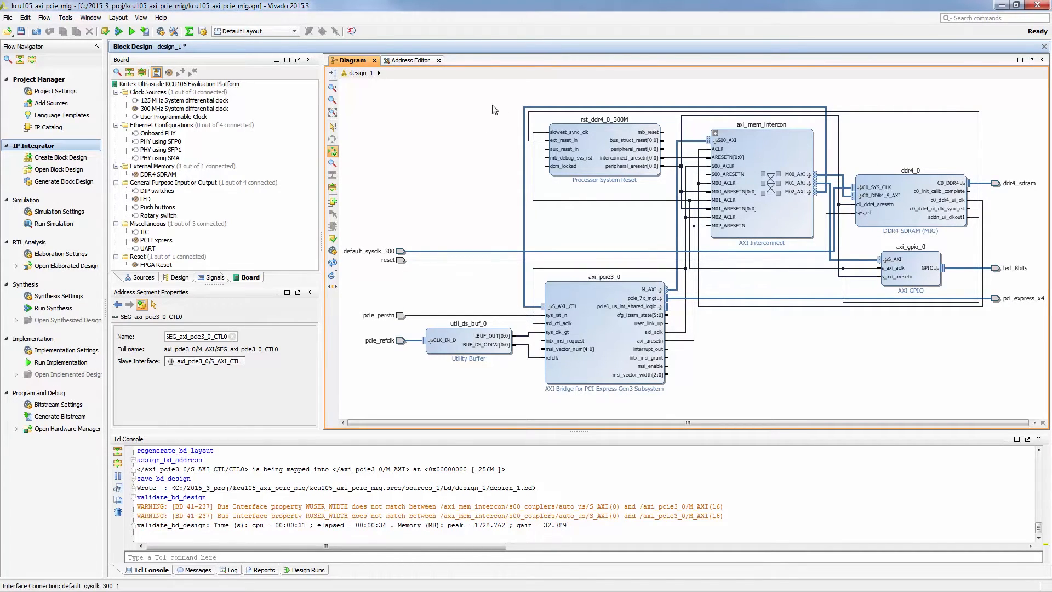
Close the design_1 block design and return to the project's source hierarchy
click(1045, 47)
click(512, 327)
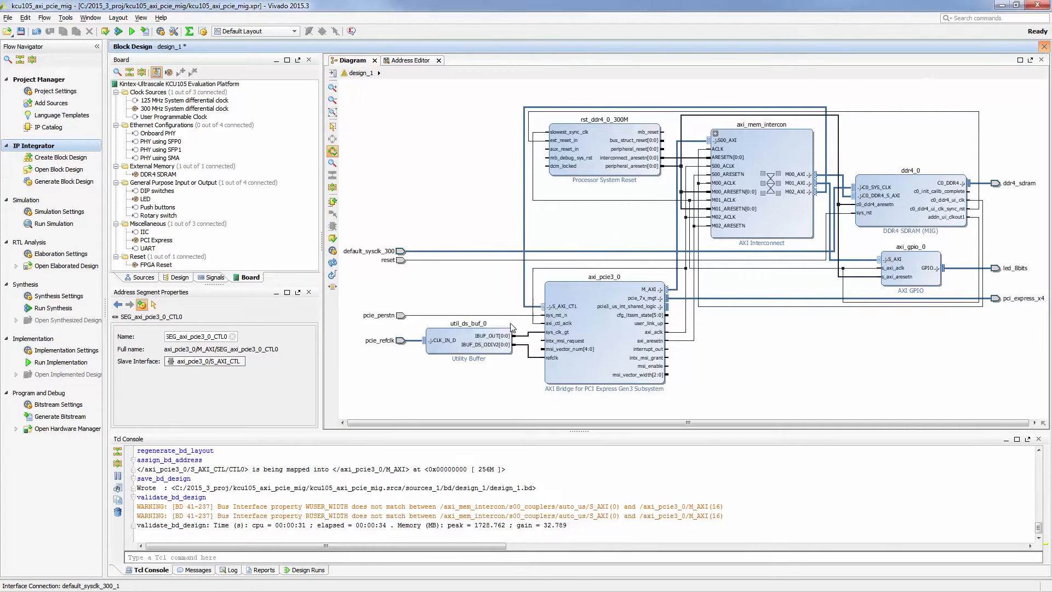
click(493, 320)
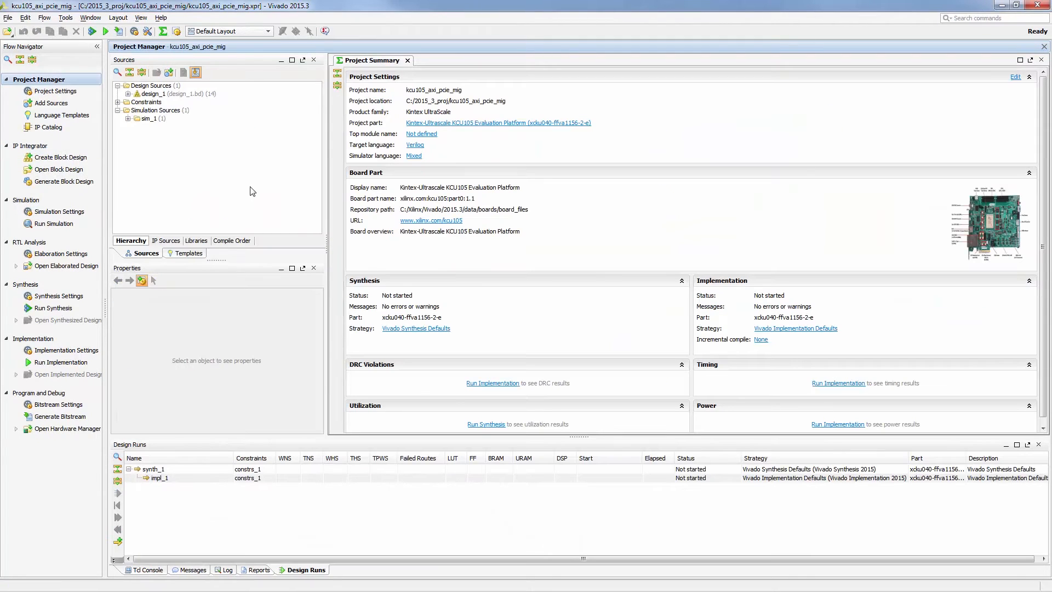
Create an HDL wrapper for design_1, letting Vivado manage the wrapper and auto-update it
right_click(180, 97)
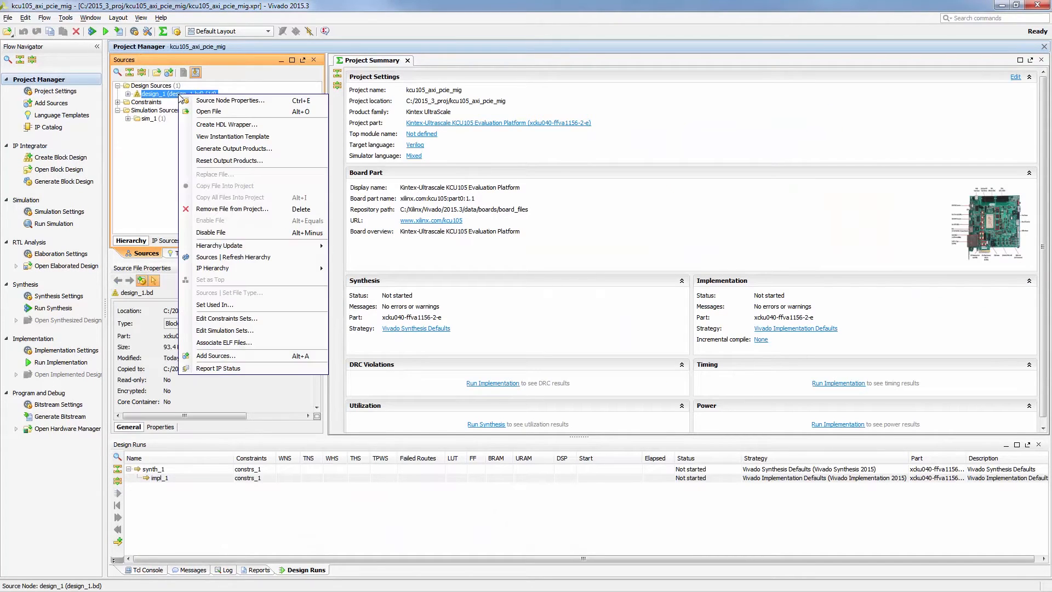
click(226, 125)
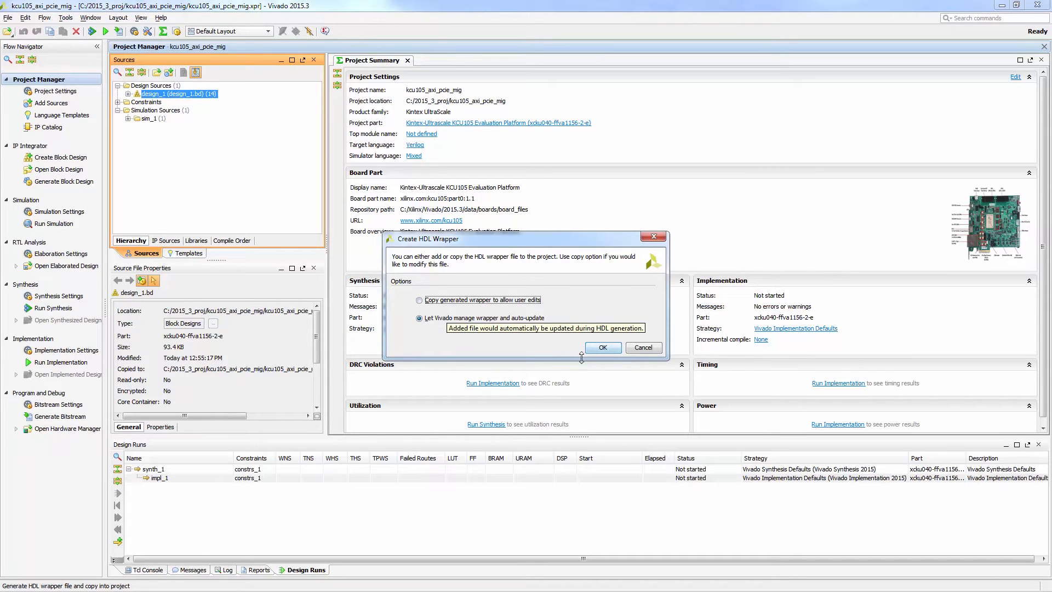
click(600, 350)
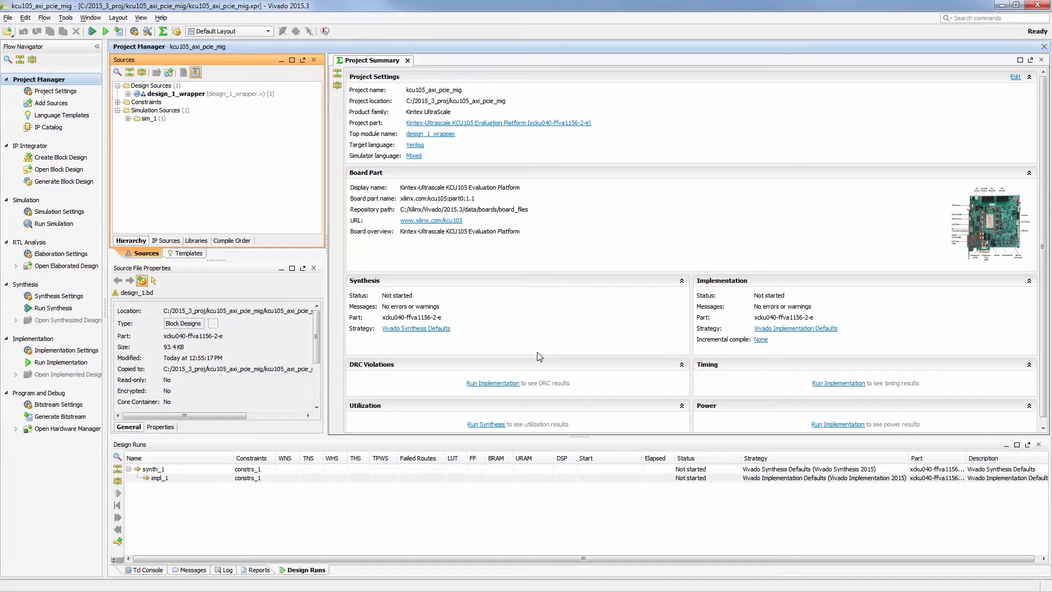
Open design_1_wrapper.v and review the top-level port names and their declarations
double_click(189, 94)
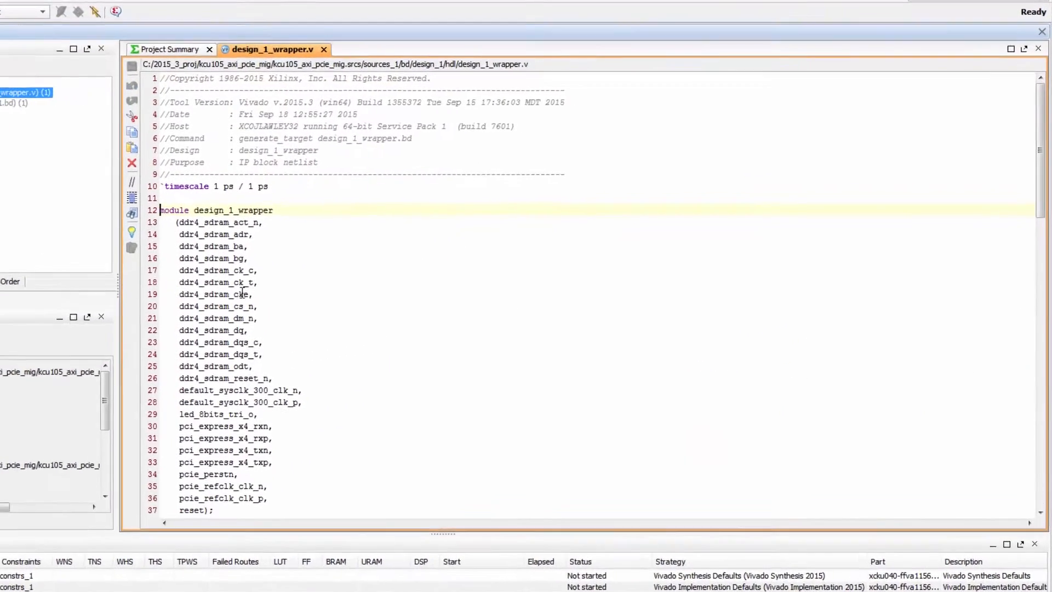
scroll(266, 372, down, 1)
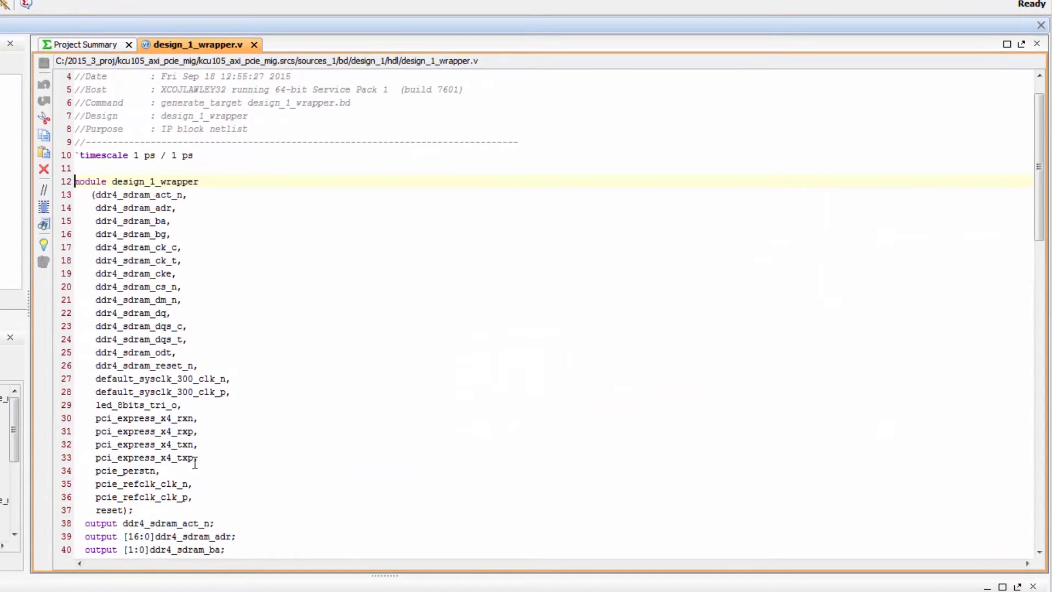
click(173, 497)
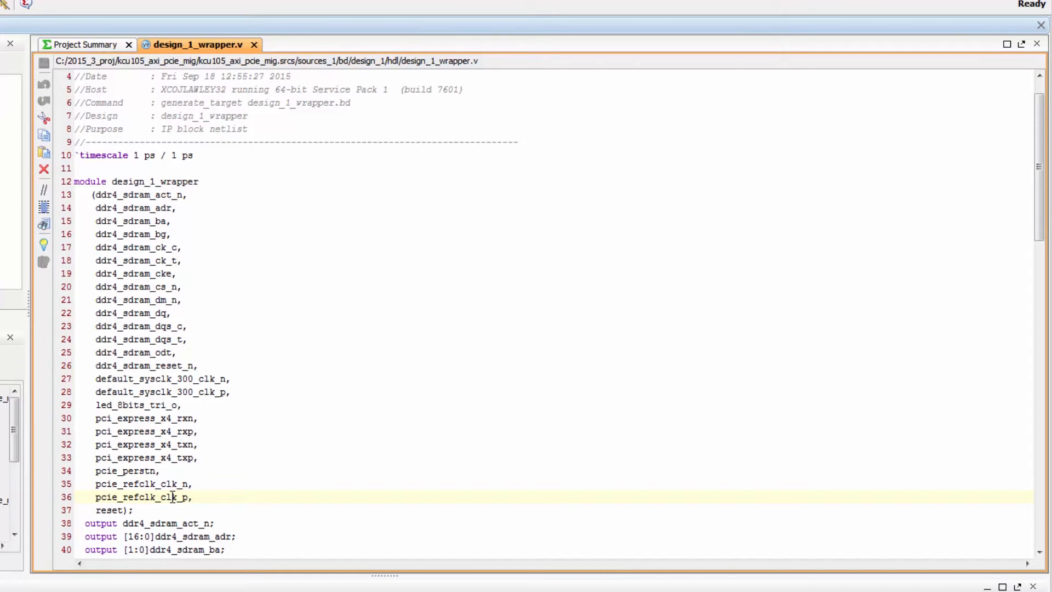
scroll(173, 496, down, 1)
scroll(174, 497, down, 5)
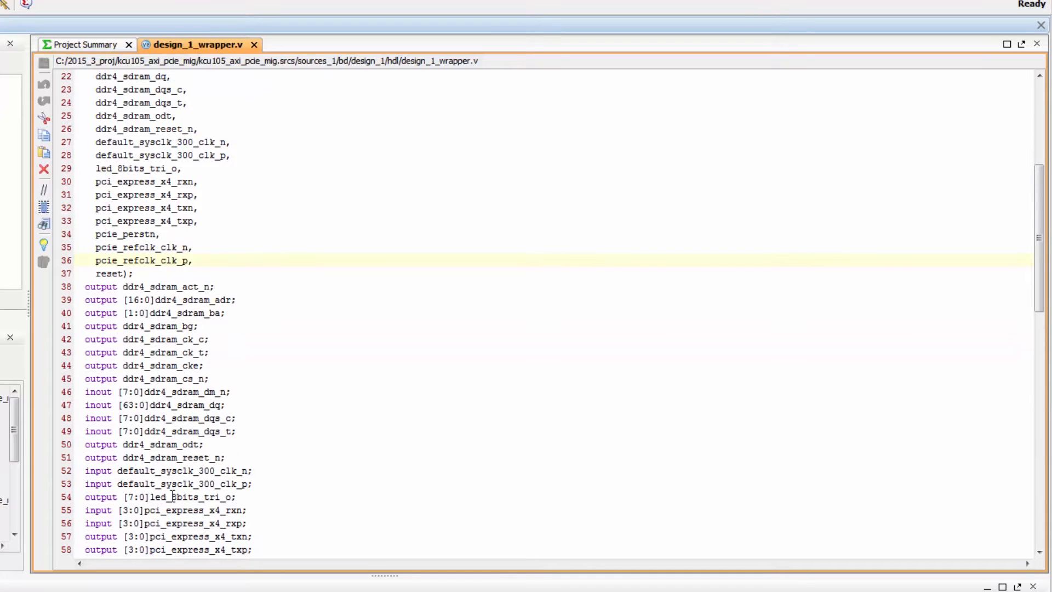
scroll(173, 497, up, 7)
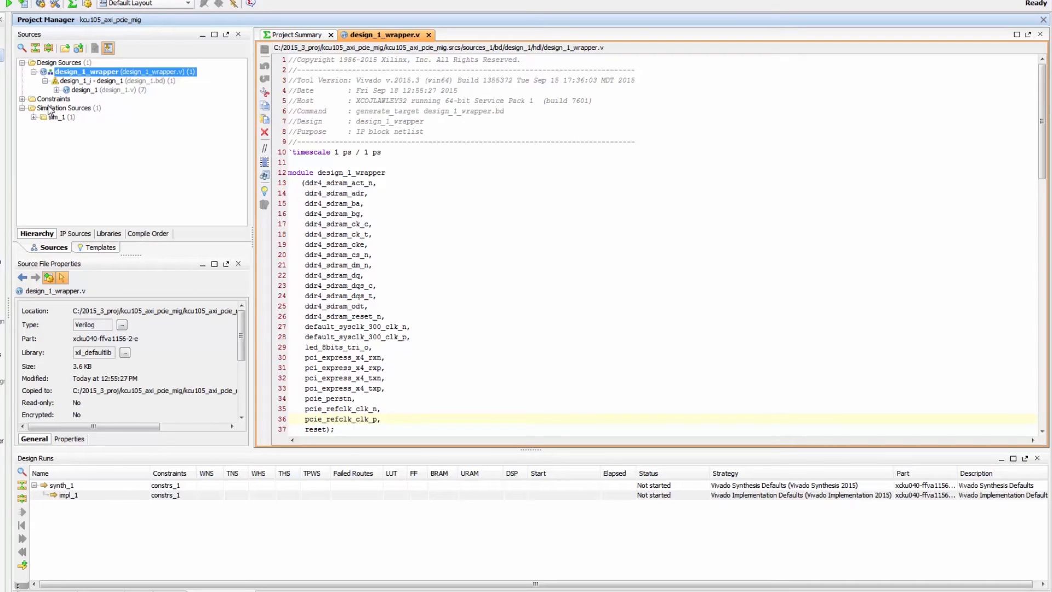
Create a new XDC constraints file named design_top.xdc, local to the project, in constraint set constrs_1
click(22, 99)
click(61, 101)
right_click(62, 104)
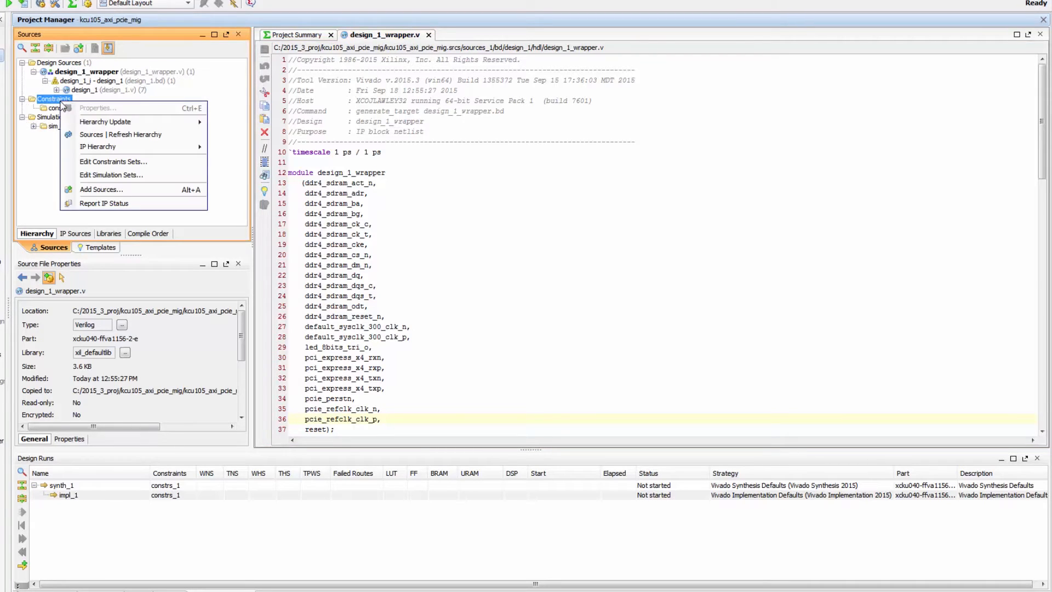
click(140, 190)
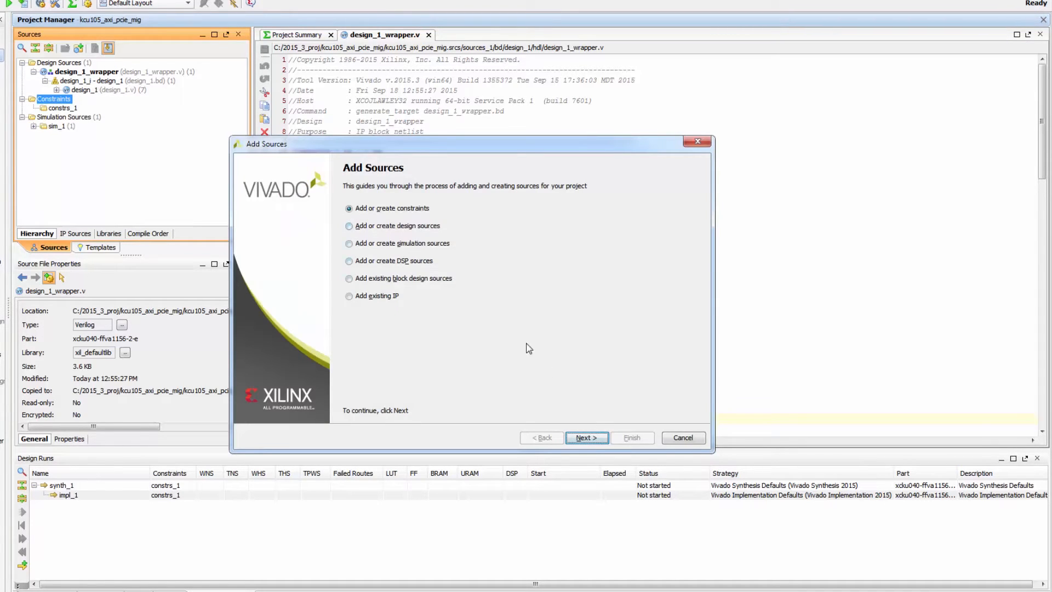
click(584, 438)
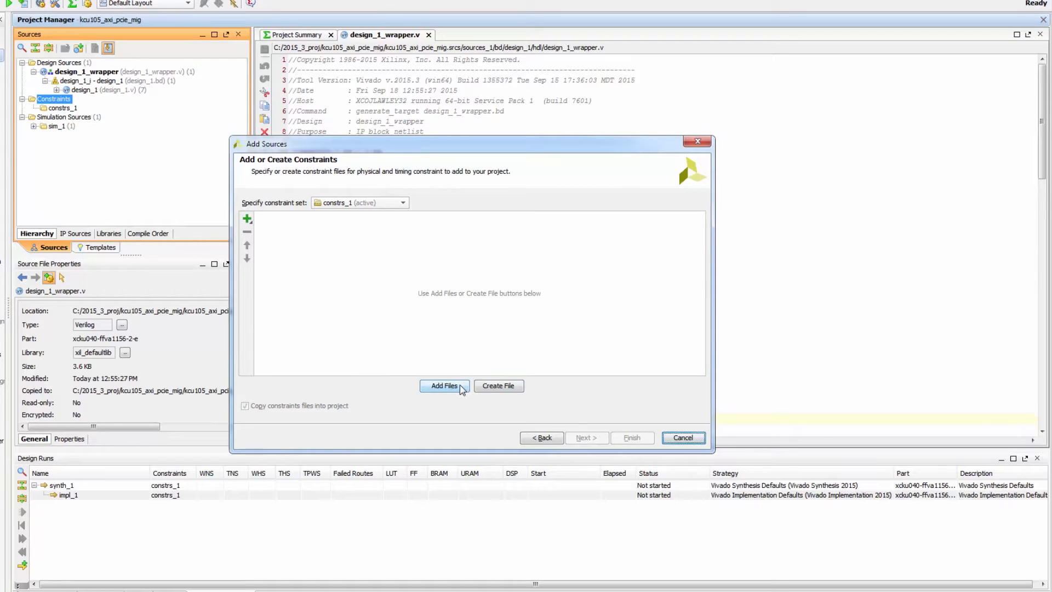
click(496, 386)
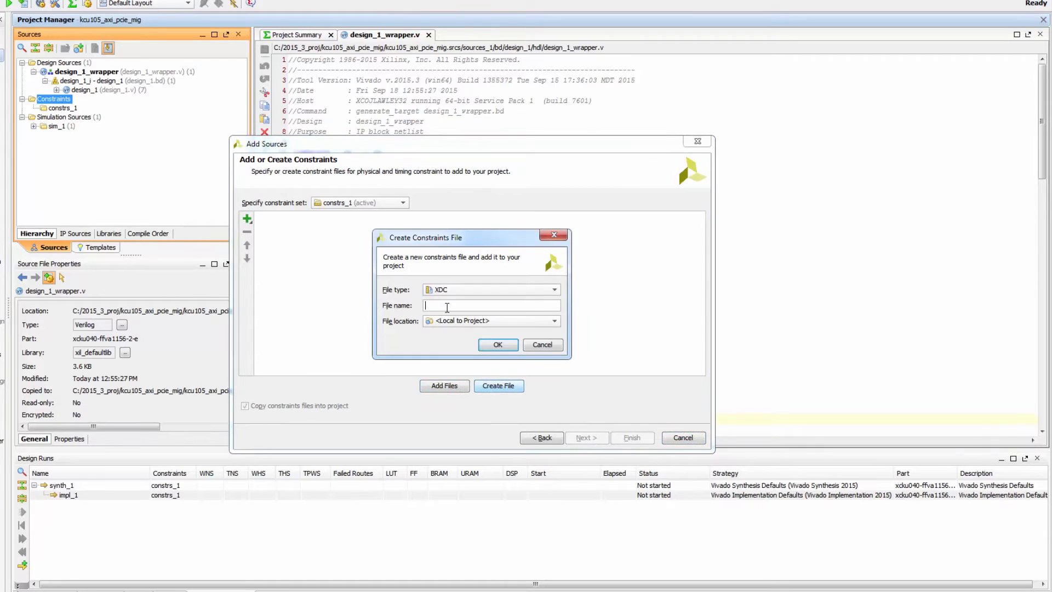
text(design_top.xdc)
click(496, 344)
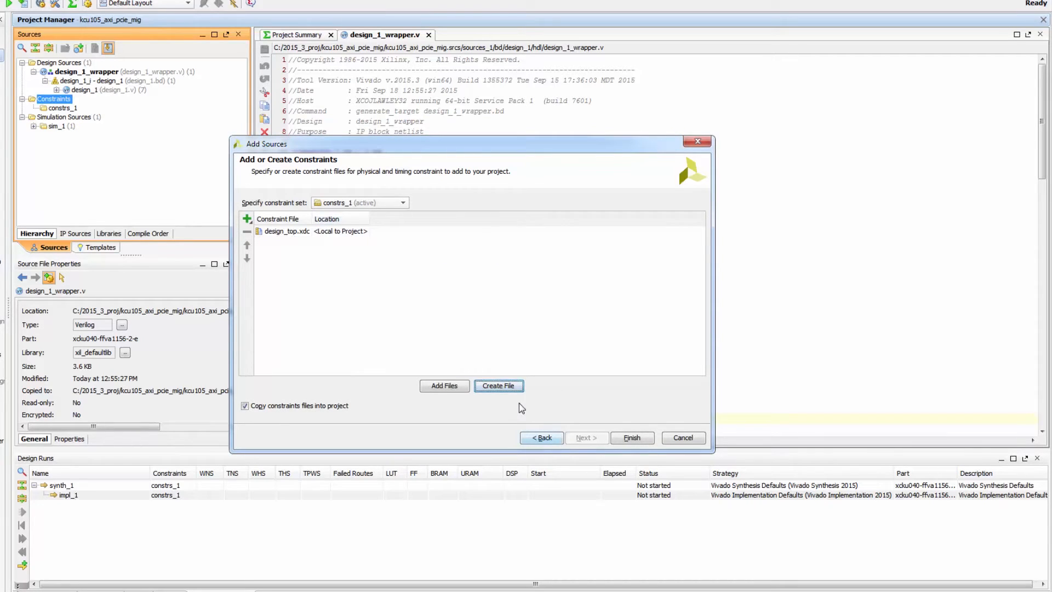
click(632, 439)
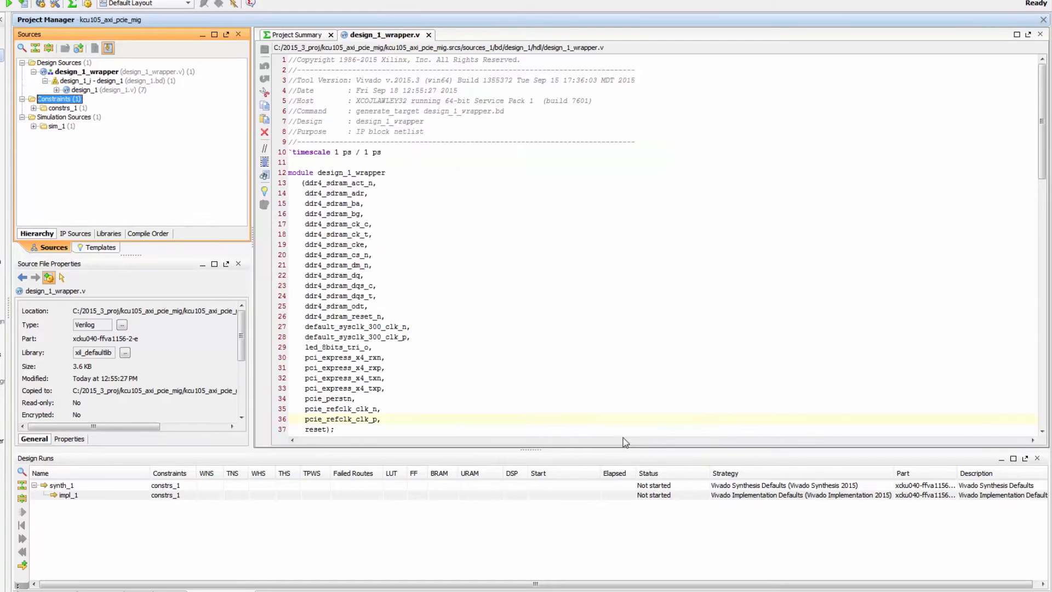
Open design_top.xdc and add a create_clock constraint with period 10, named pcie_ref_clk, on port pcie_refclk_clk_p copied from the wrapper
click(34, 109)
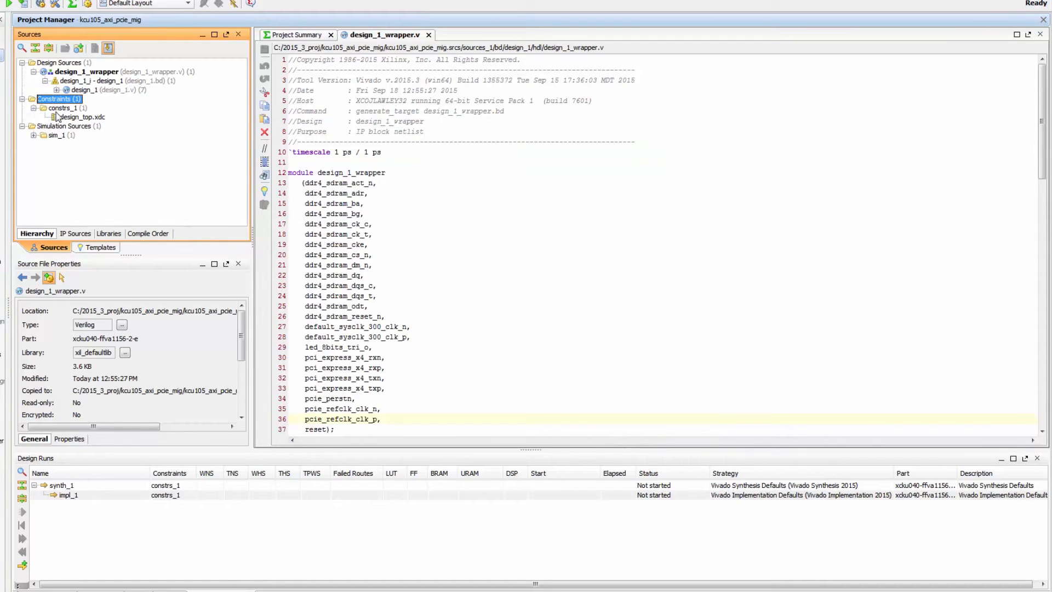
double_click(64, 117)
text(create_clock )
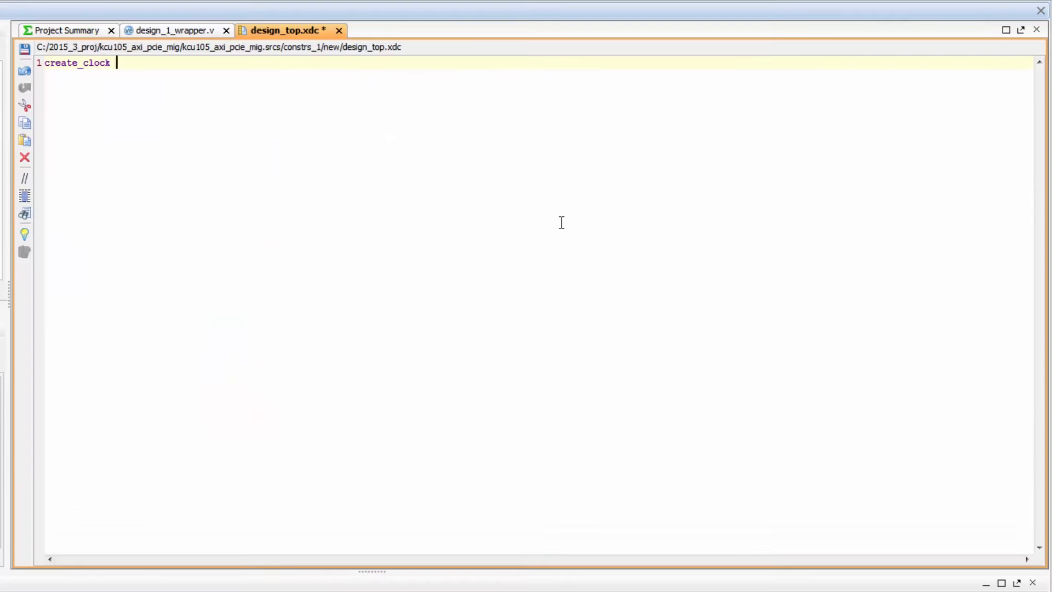
text(-period 10 -name pcie_ref_clk )
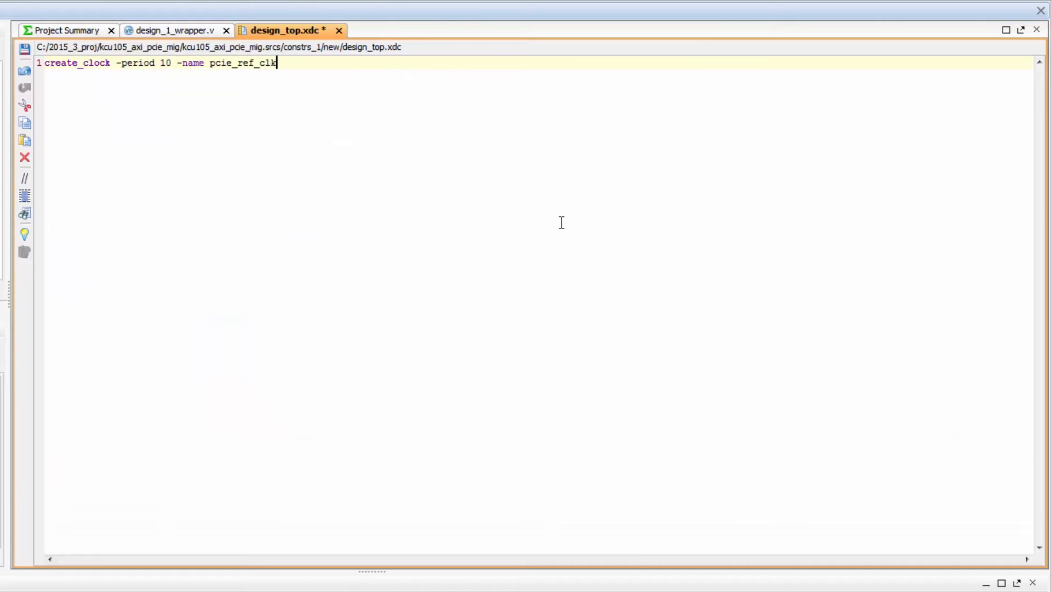
text([get_ports)
click(176, 30)
double_click(131, 523)
key(ctrl+c)
click(285, 30)
key(ctrl+v)
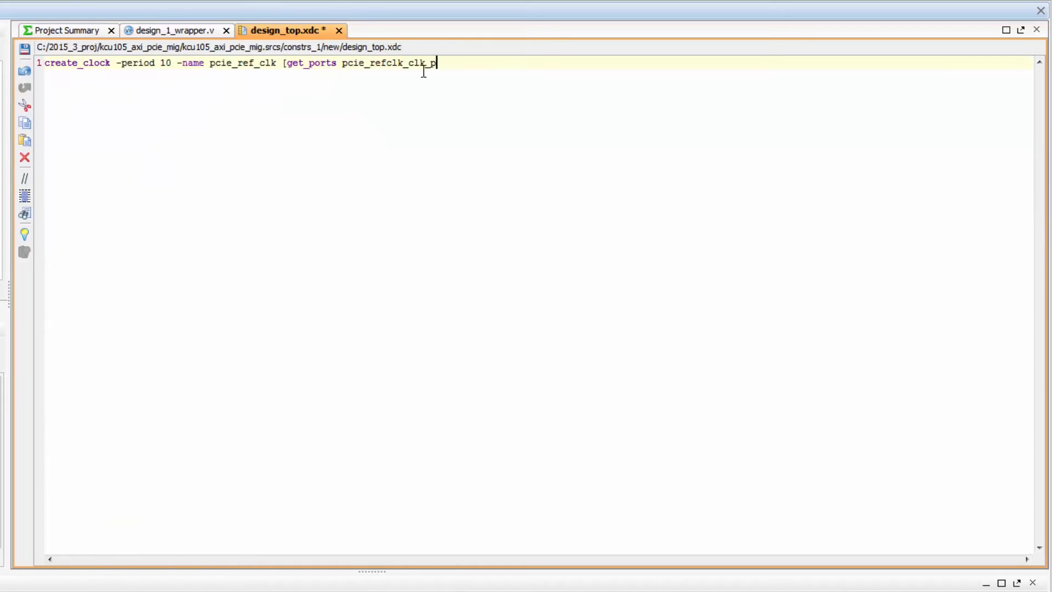
text(])
key(Return)
key(Return)
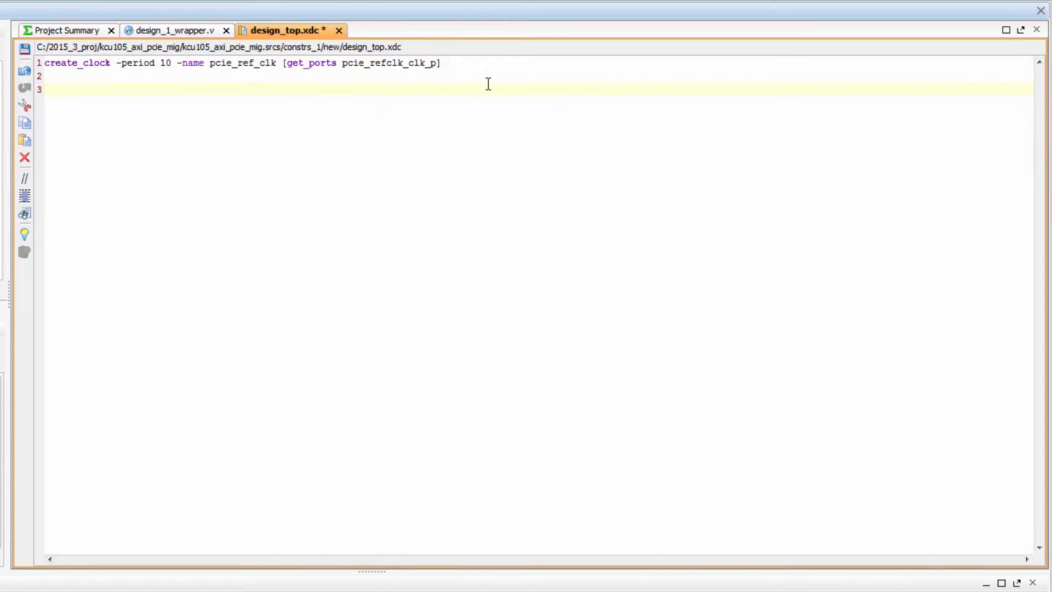
Add a set_false_path constraint from port pcie_perstn, copying the port name from the wrapper file
text(set_false_path -from [get_)
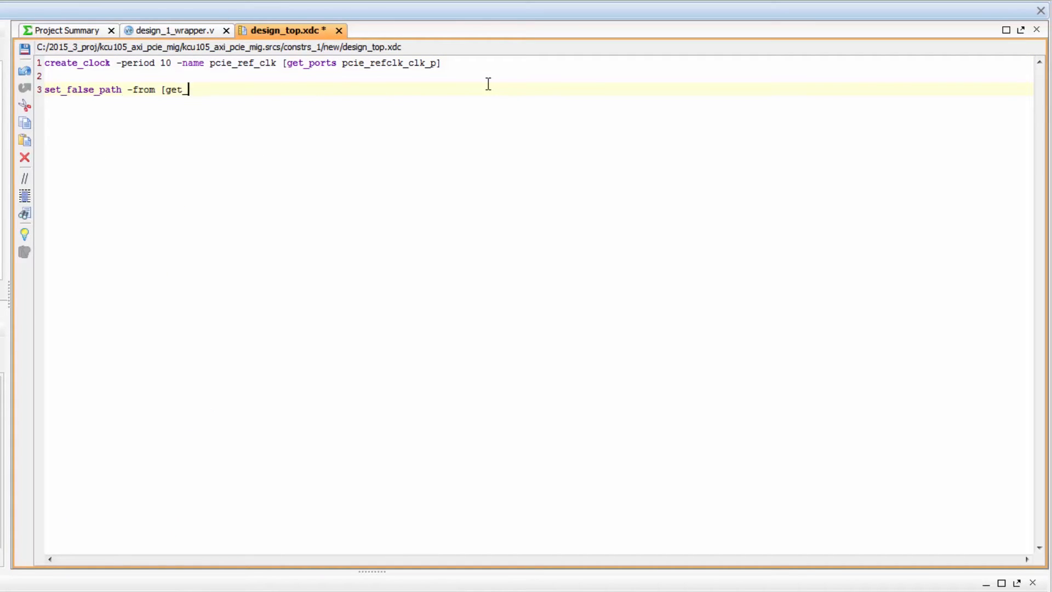
text(ports)
click(163, 33)
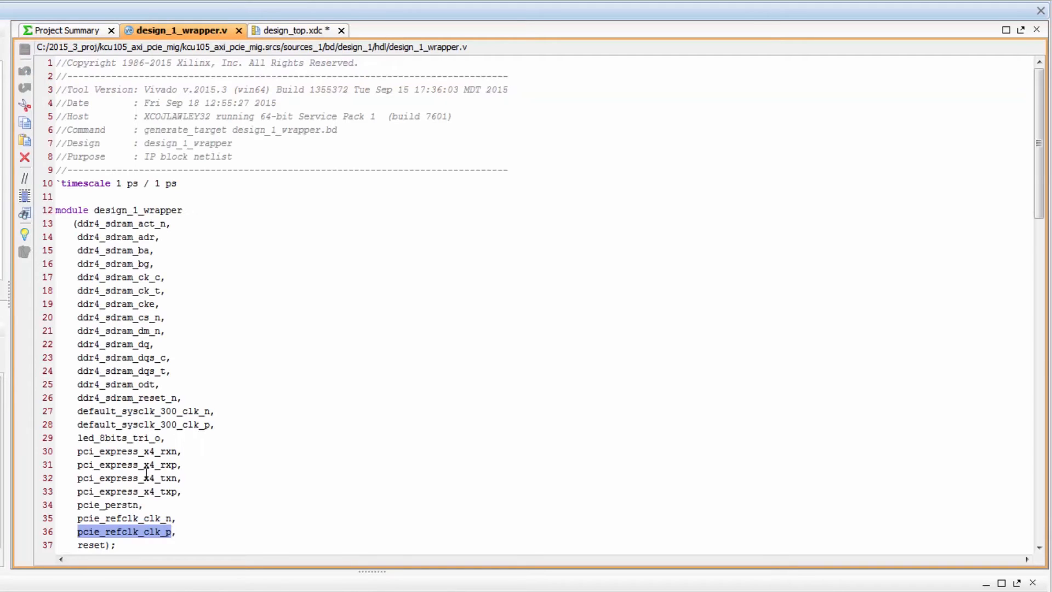
double_click(122, 507)
click(293, 32)
key(ctrl+v)
text(])
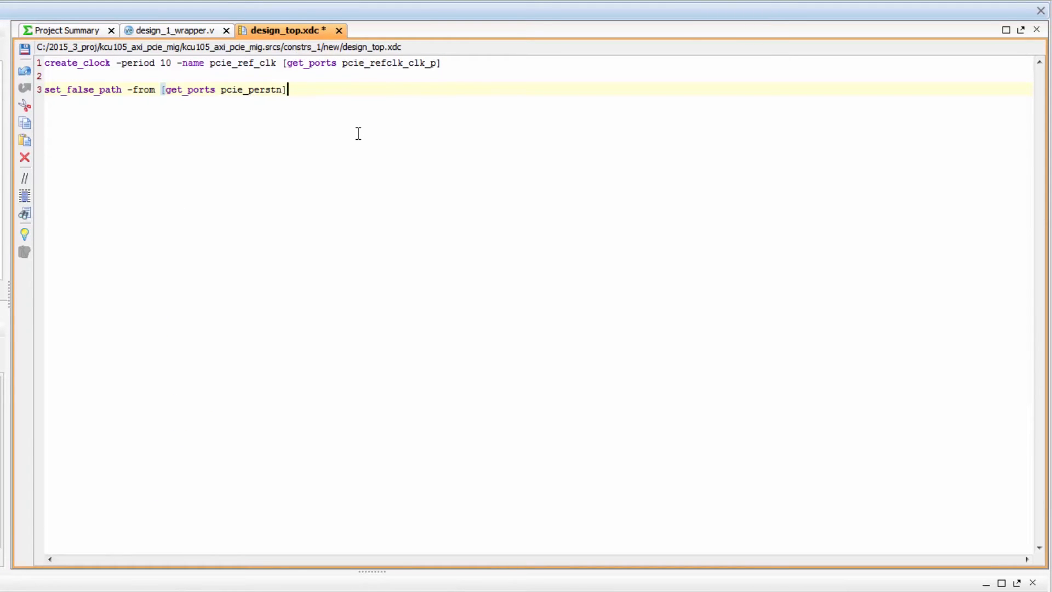
Add a set_property line setting PULLUP to true on pcie_perstn, reusing the get_ports expression from the false-path line
key(Return)
text(set_property PULLUP true)
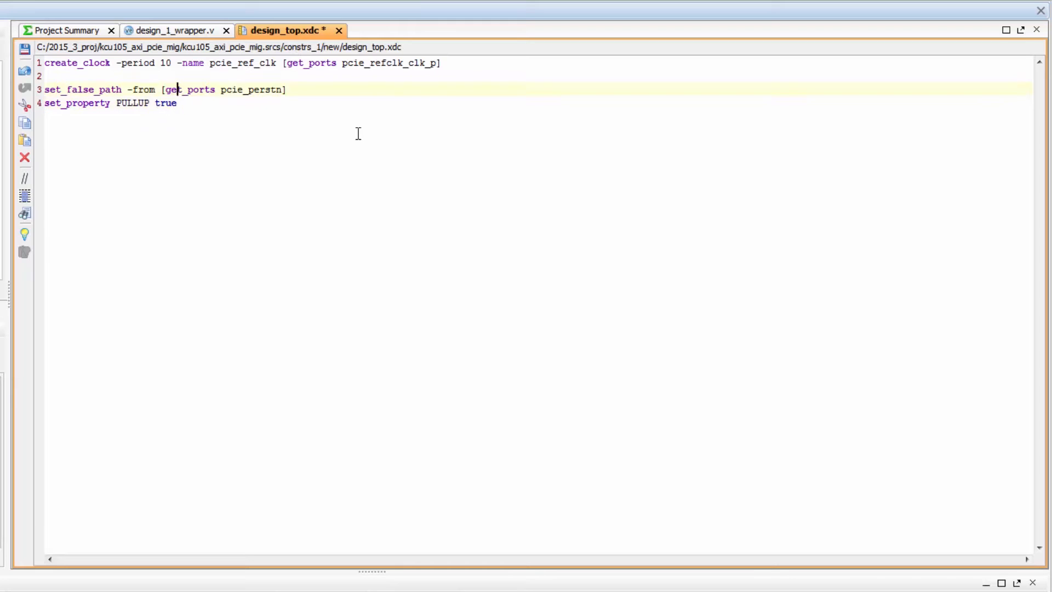
key(ctrl+Left)
key(shift+End)
key(ctrl+c)
key(Down)
key(End)
key(ctrl+v)
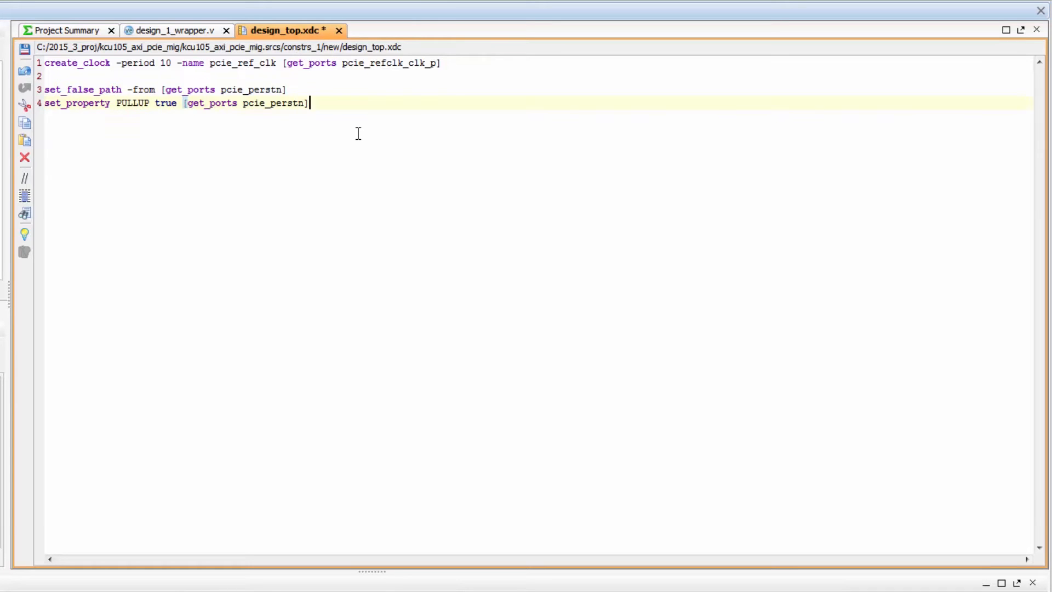
Add a set_property line setting IOSTANDARD to LVCMOS18 on [get_ports pcie_perstn], followed by a blank line
key(Return)
text(set_property )
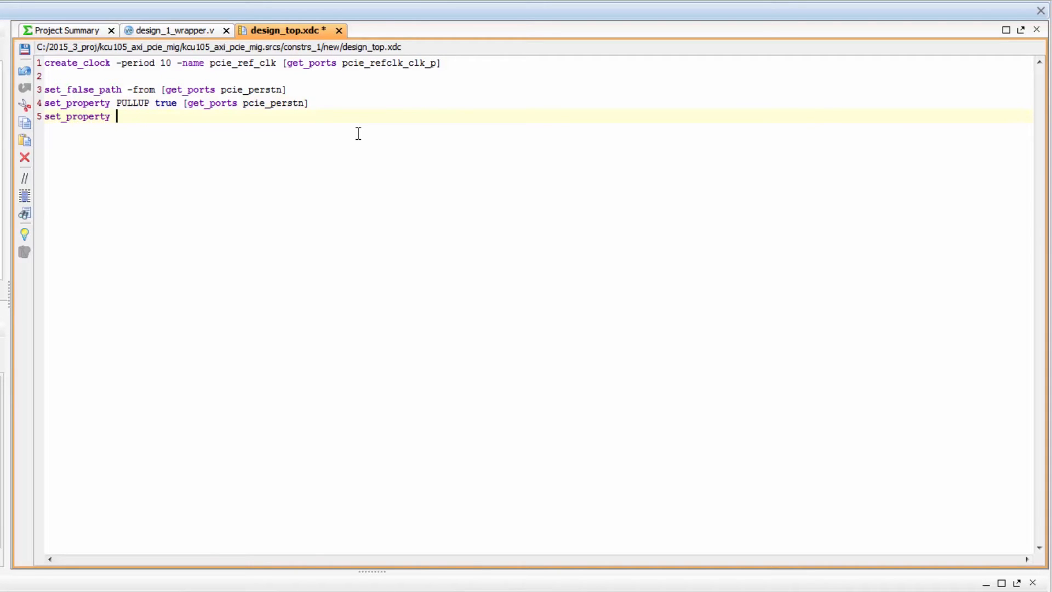
text(IOSTANDARD LVCMOS)
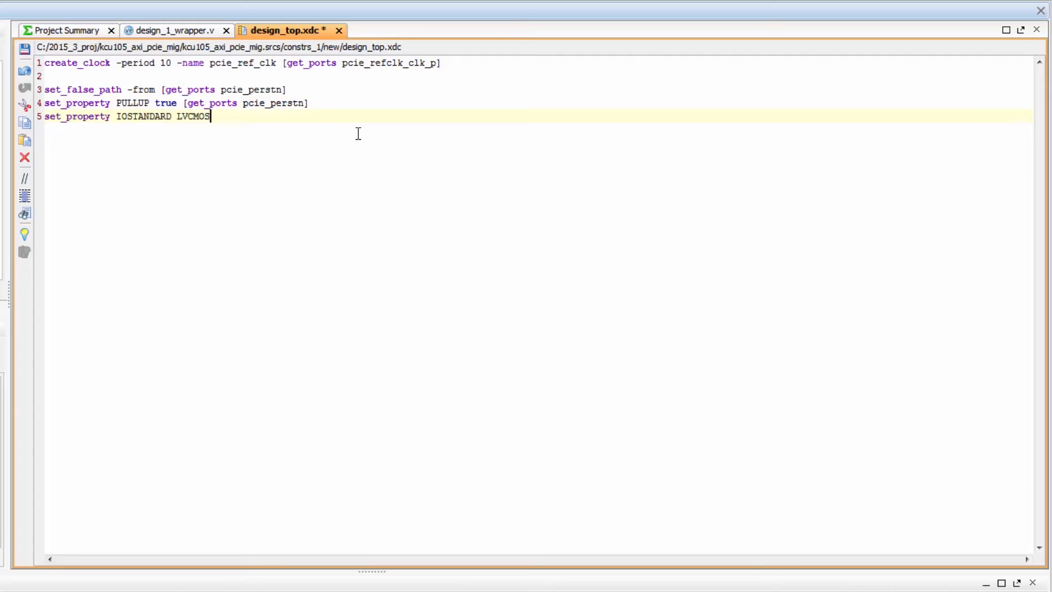
text(18)
key(ctrl+v)
key(Return)
key(Return)
Add the constraint set_false_path -to [get_ports -filter {NAME=~led_*}] and save design_top.xdc
text(set_false_path)
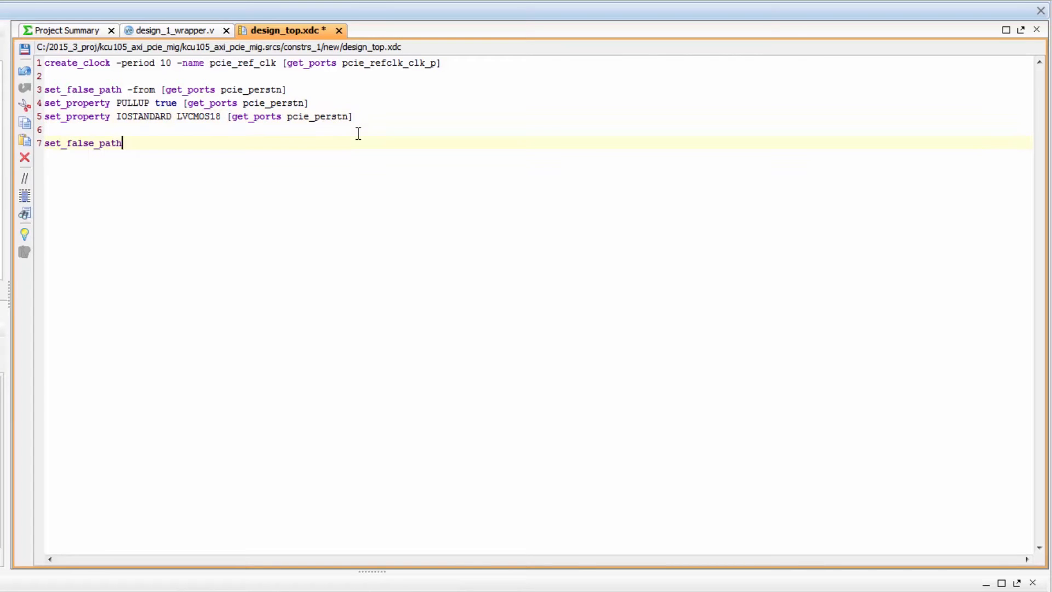
text( -to [get_ports -filter {NAME=)
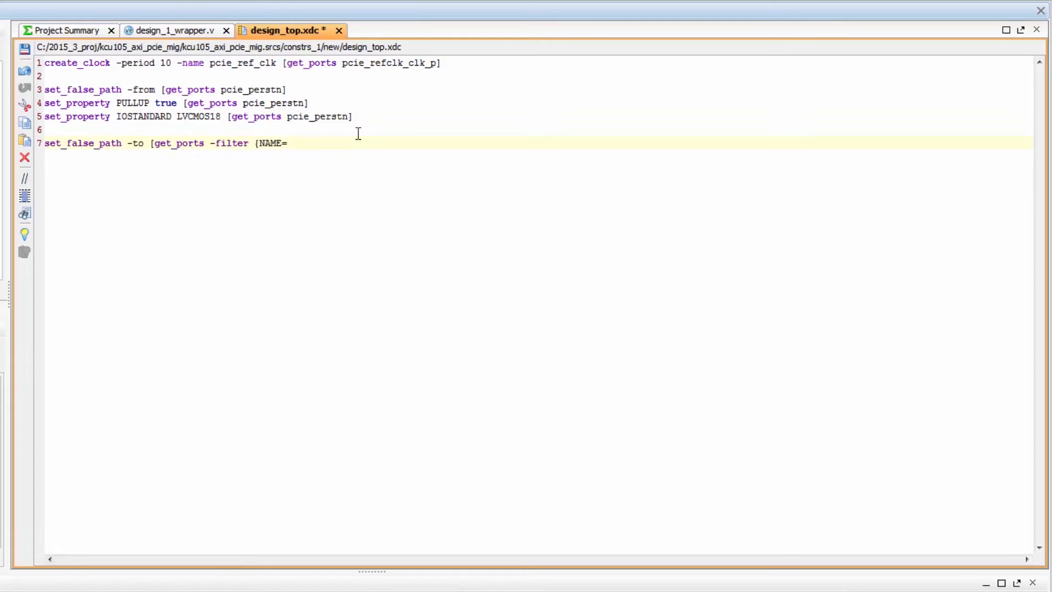
text(~led_*}])
key(Return)
key(ctrl+s)
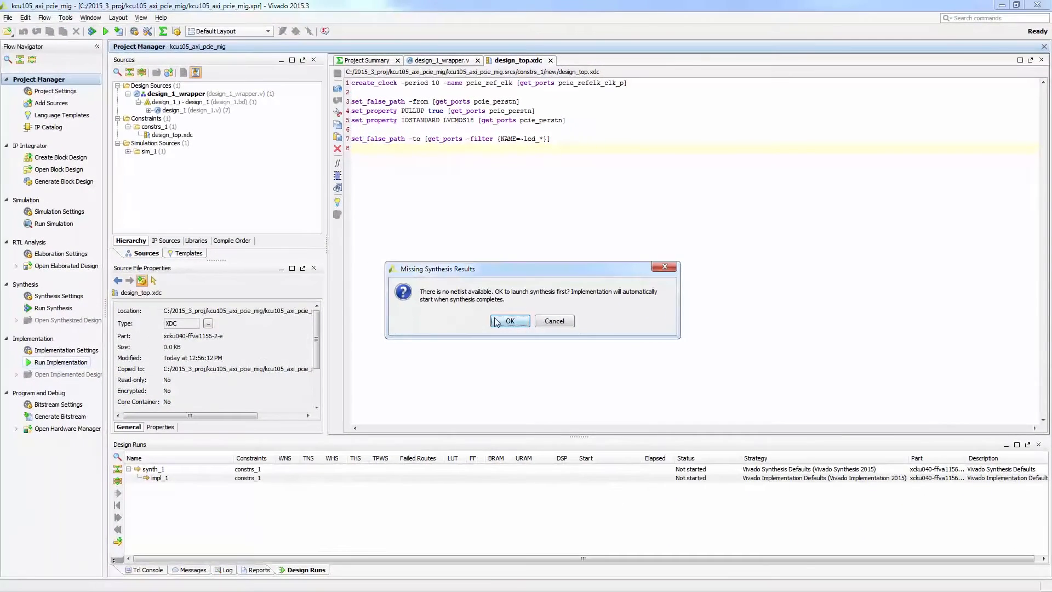
Run synthesis followed by implementation, and open the implemented design in the device view
click(269, 403)
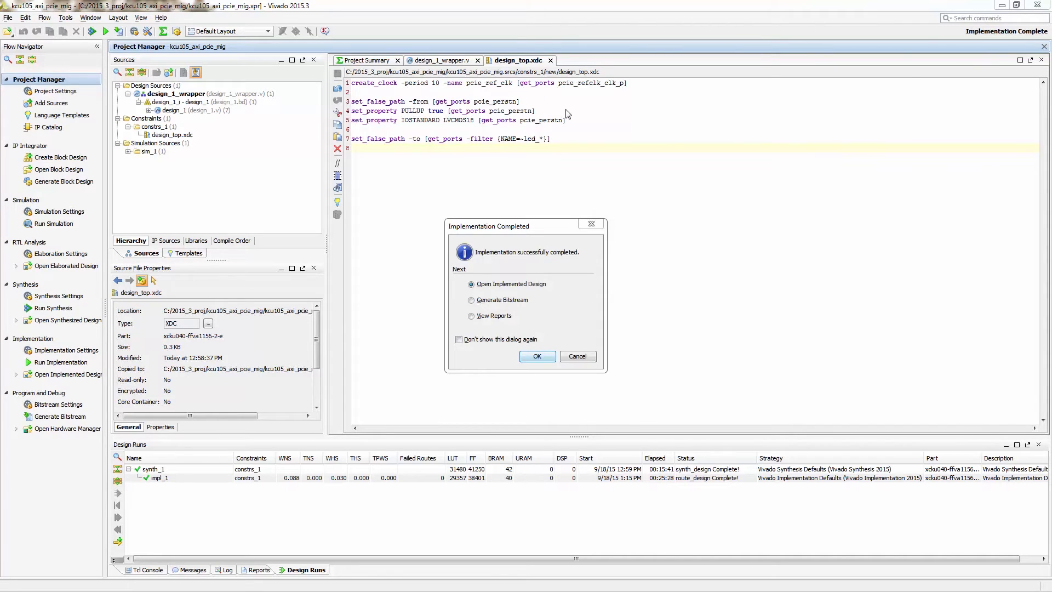
click(537, 356)
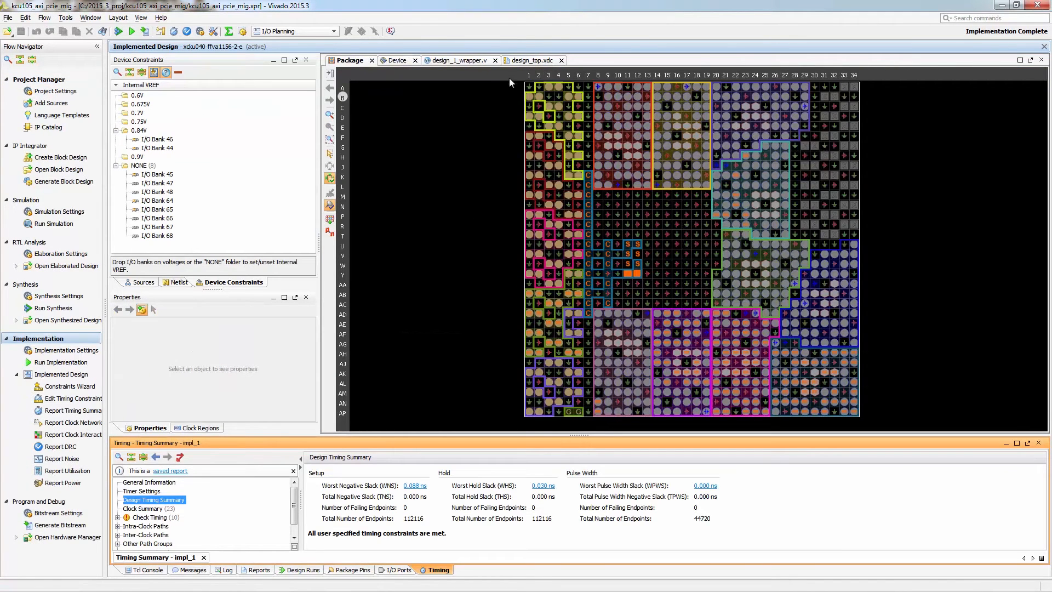
click(394, 60)
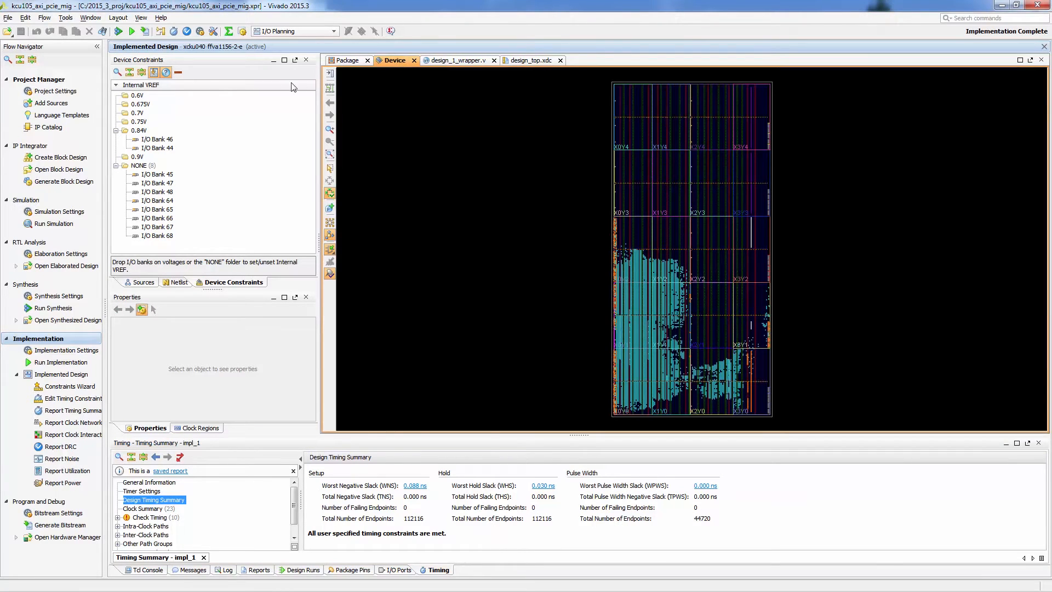
Highlight the leaf cells of axi_mem_intercon under design_1_i in the netlist with Color 1 (magenta)
click(178, 282)
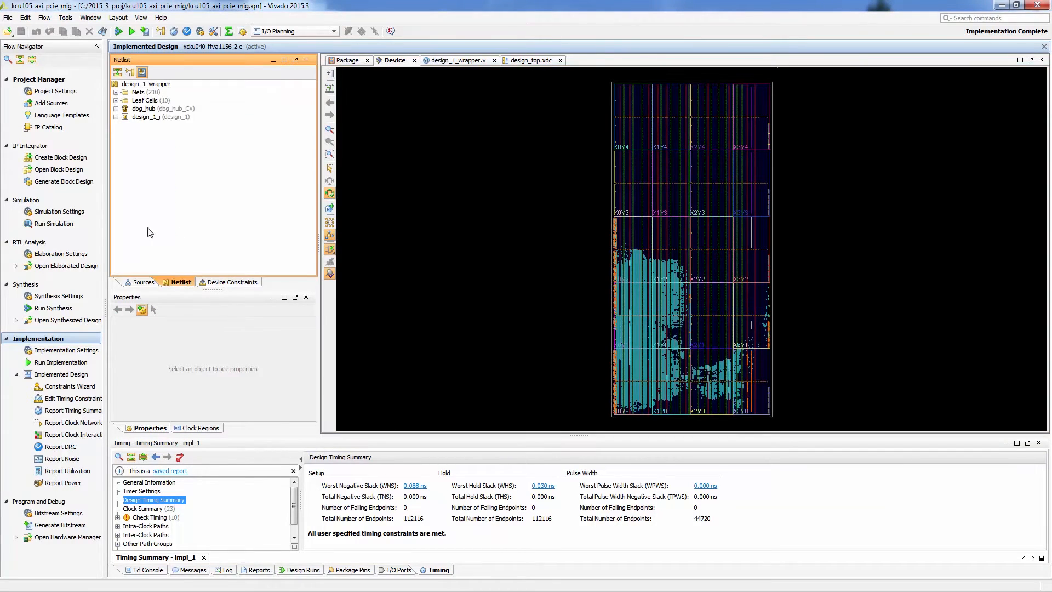
click(116, 117)
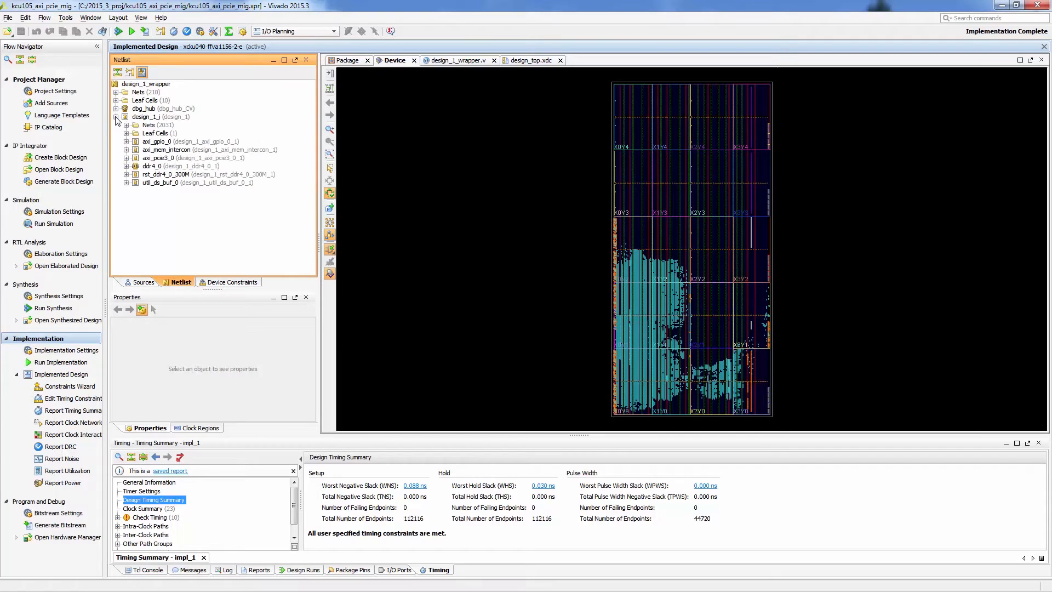
right_click(150, 150)
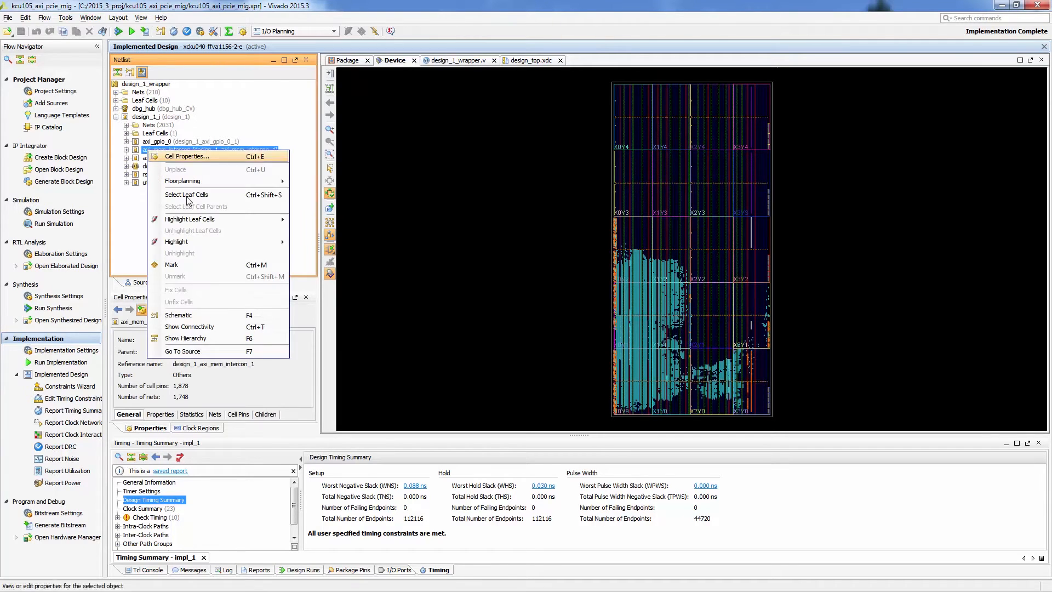
mouse_move(212, 225)
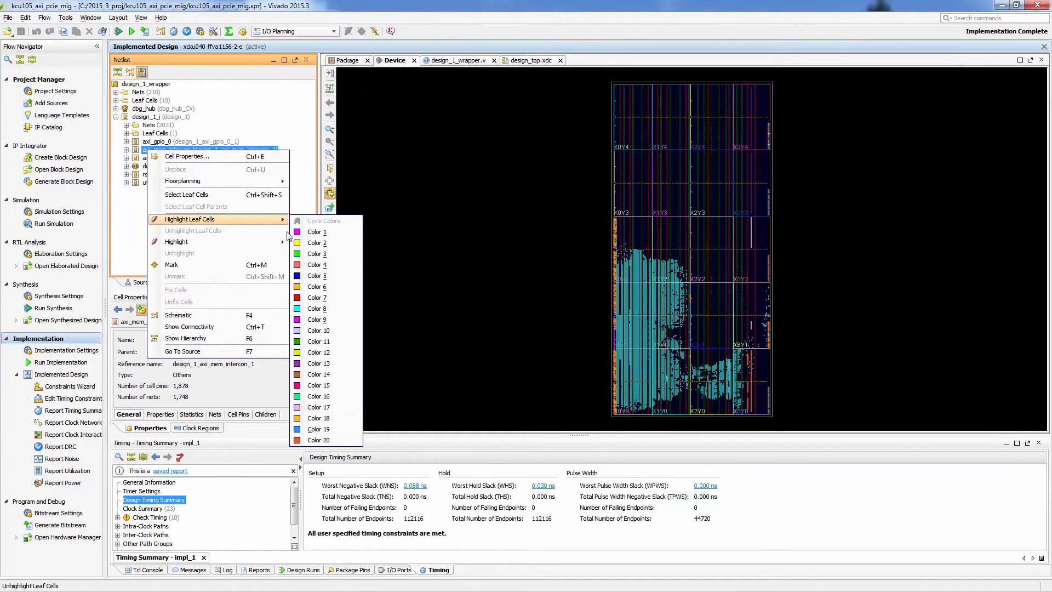
click(320, 224)
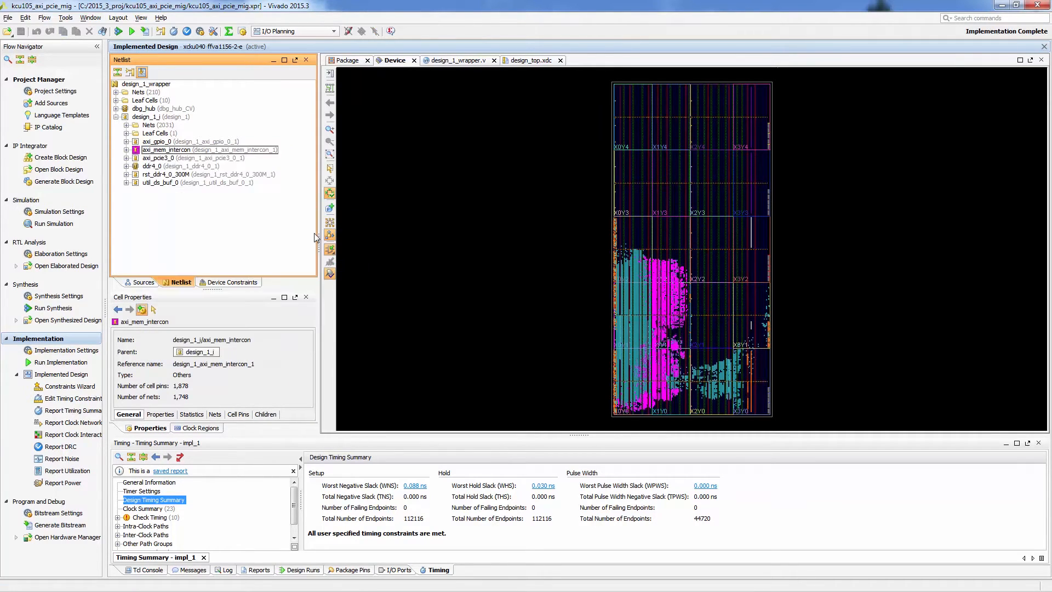
Highlight the leaf cells of axi_pcie3_0 with Color 2 (yellow)
click(164, 158)
right_click(164, 163)
mouse_move(238, 230)
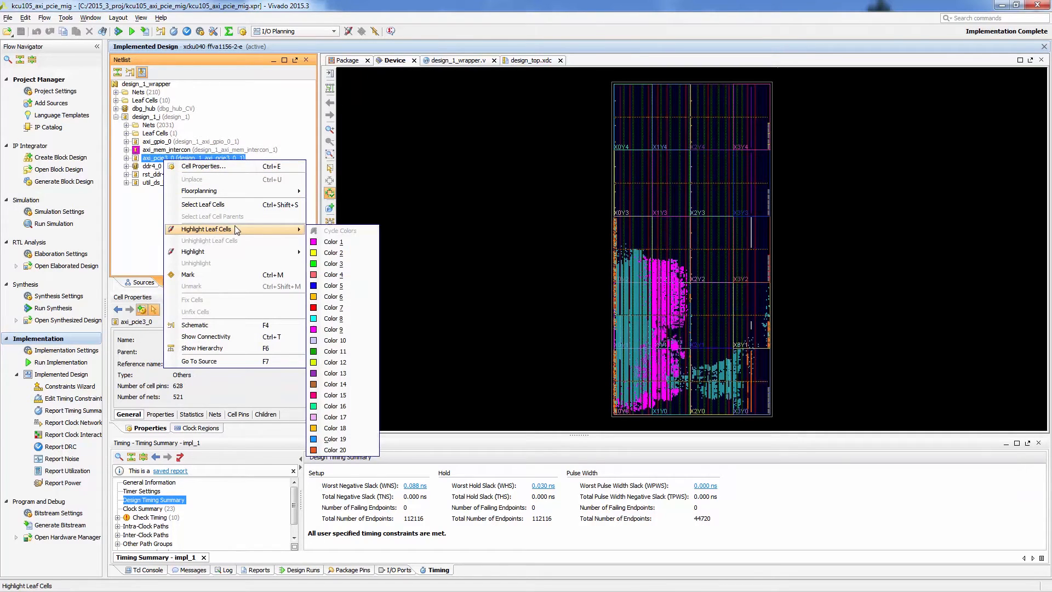
click(328, 253)
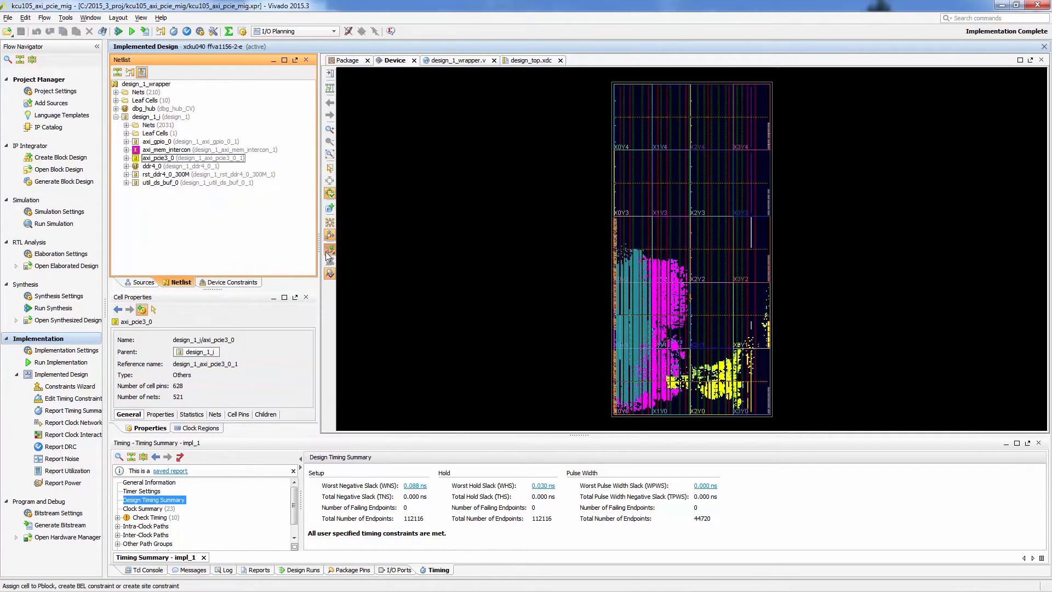
Highlight the leaf cells of ddr4_0 with Color 5 (blue)
right_click(164, 168)
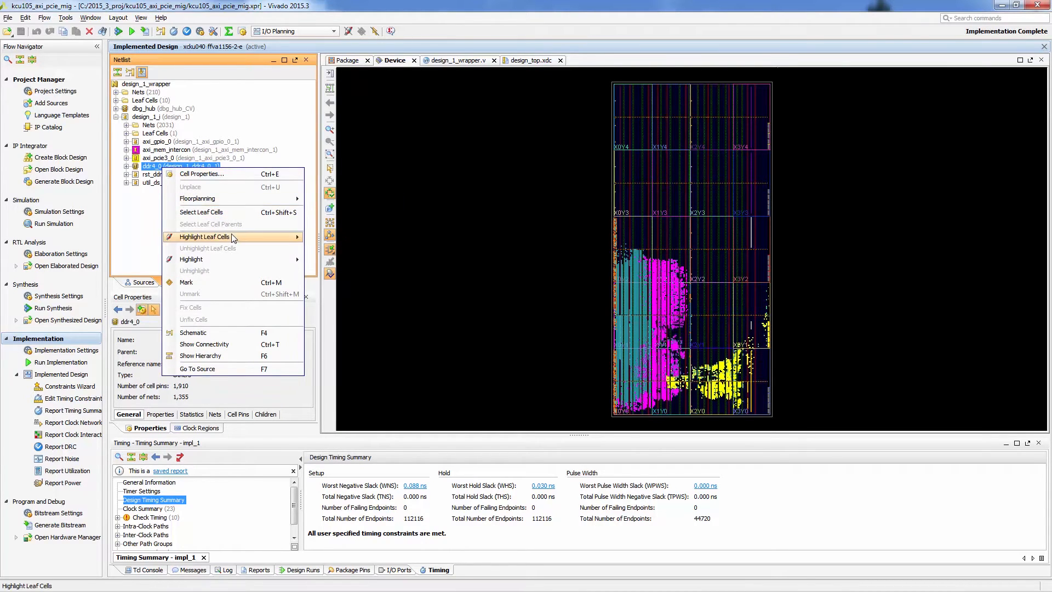
mouse_move(274, 236)
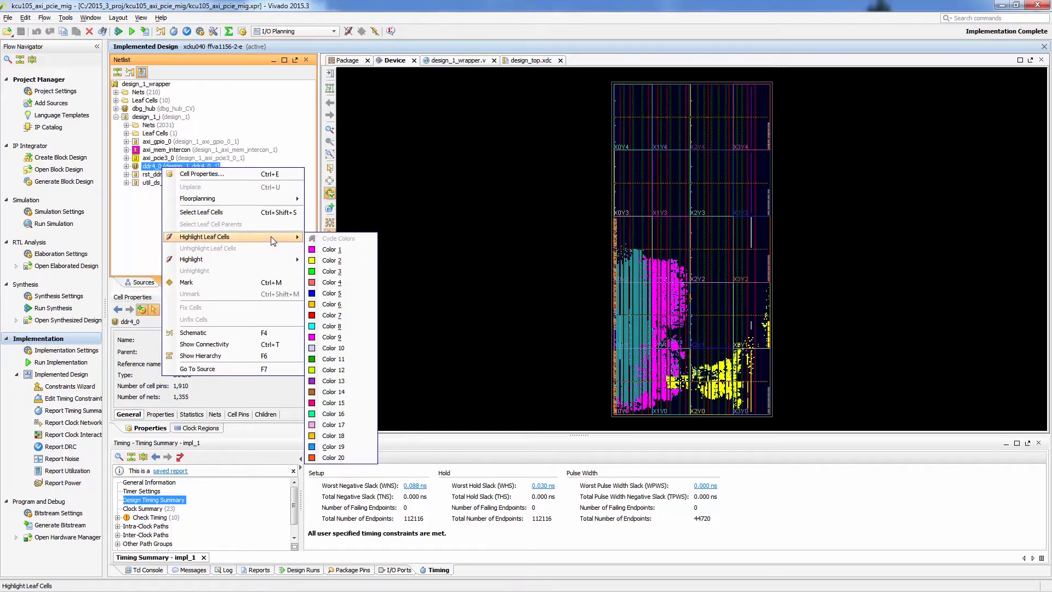
click(328, 294)
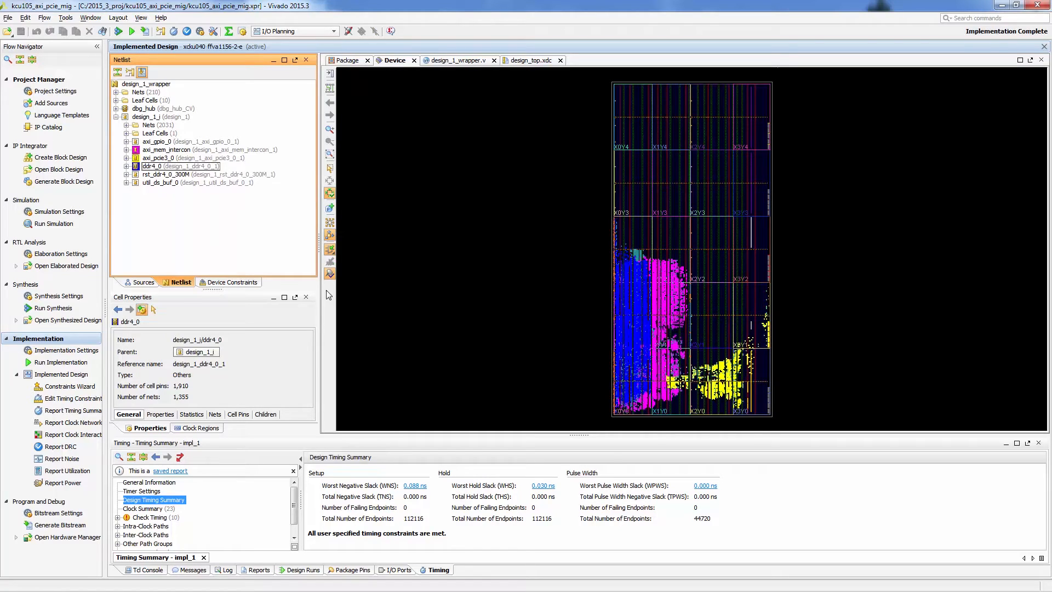
Close the implemented design and generate the bitstream
click(1044, 47)
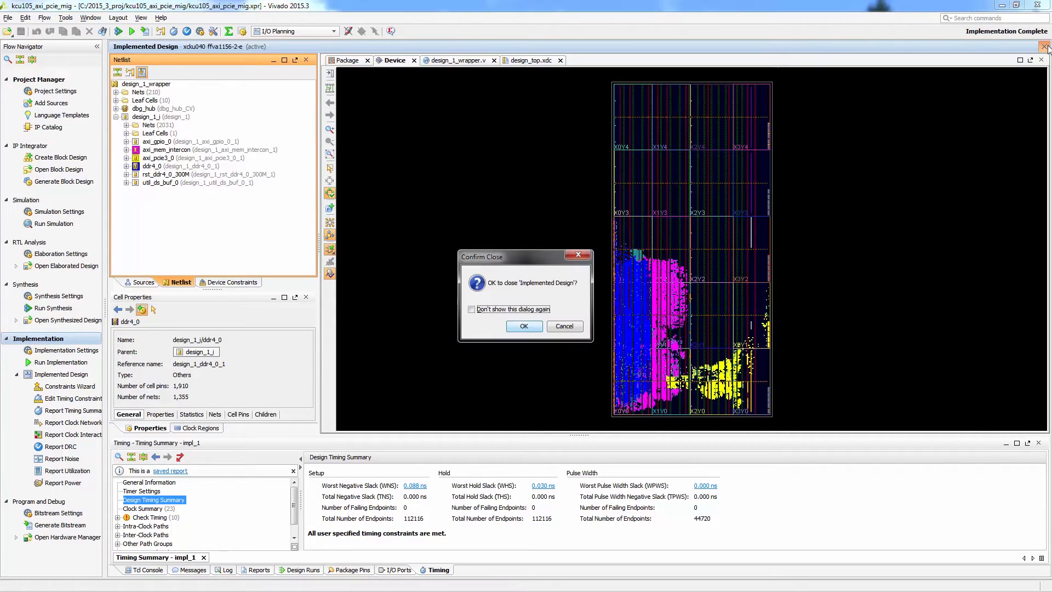
click(524, 326)
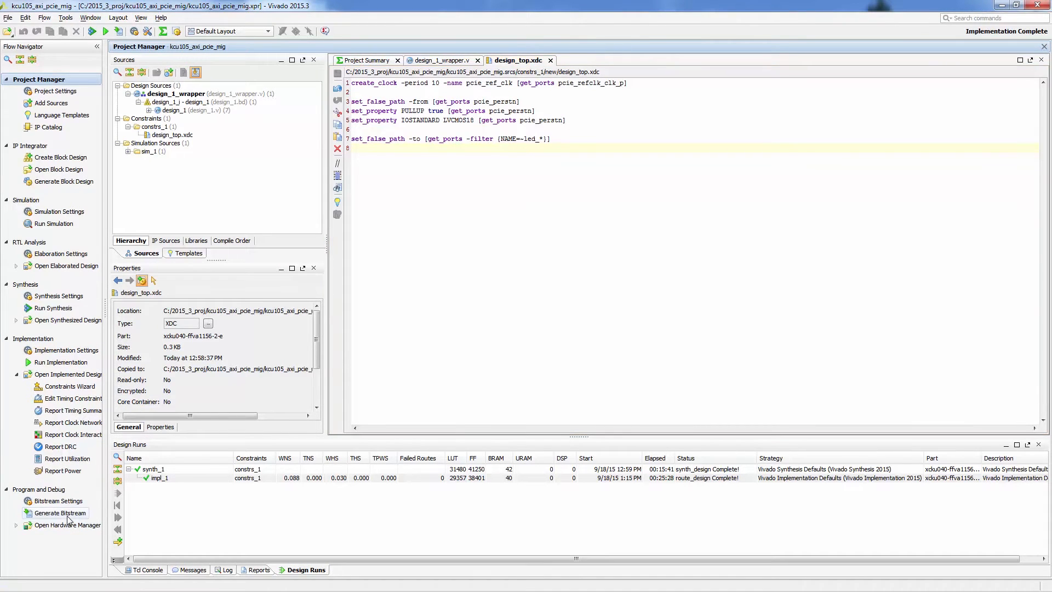
click(68, 517)
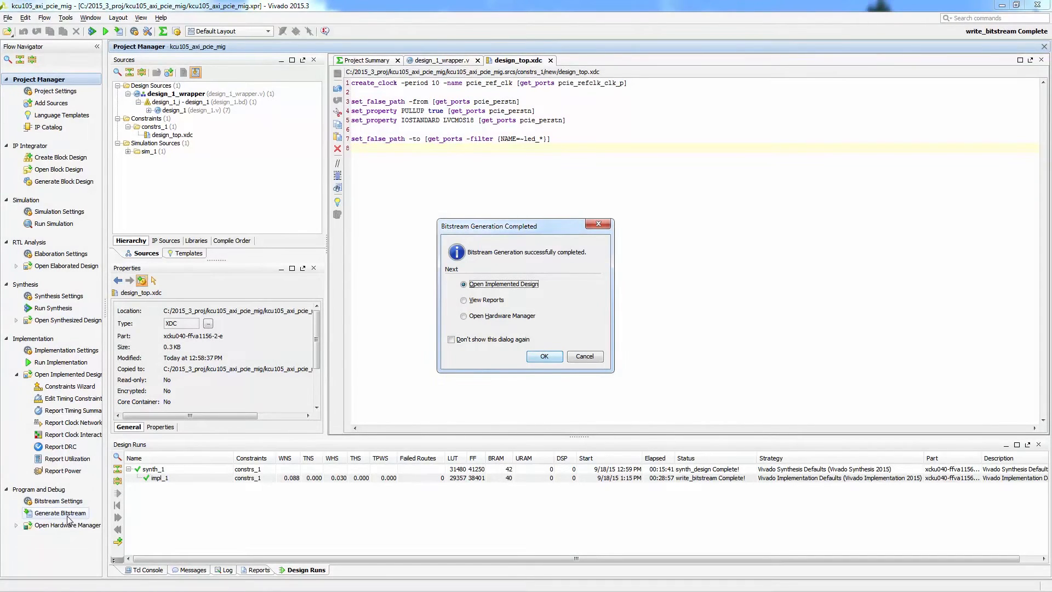
Open the Hardware Manager from the bitstream completion options and connect to the board's hardware target
click(478, 318)
click(536, 356)
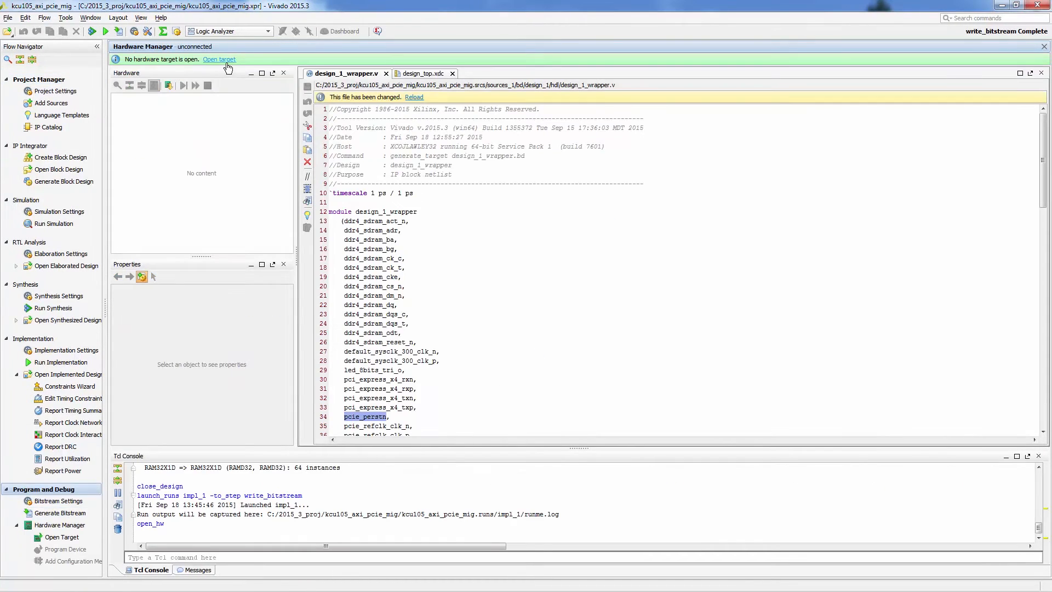
click(227, 61)
click(236, 71)
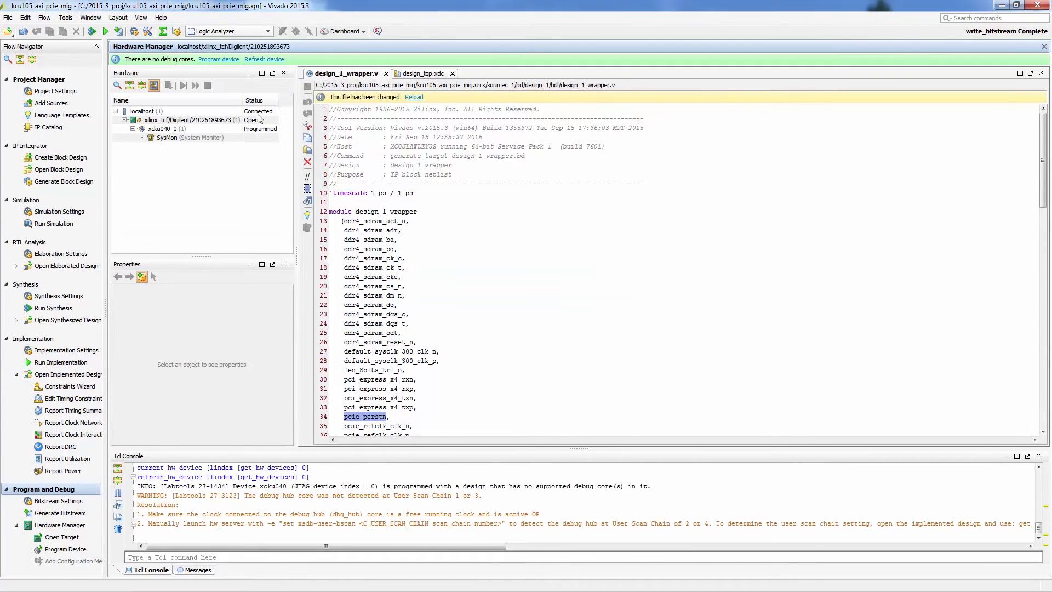
Program the xcku040_0 device with the design_1_wrapper.bit bitstream
click(193, 130)
click(222, 59)
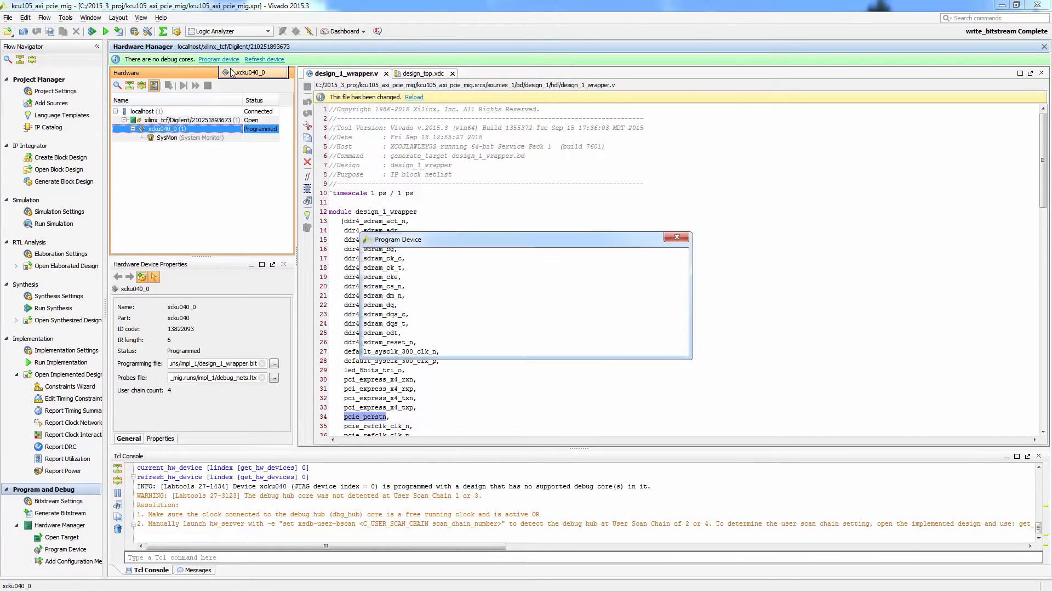
click(612, 346)
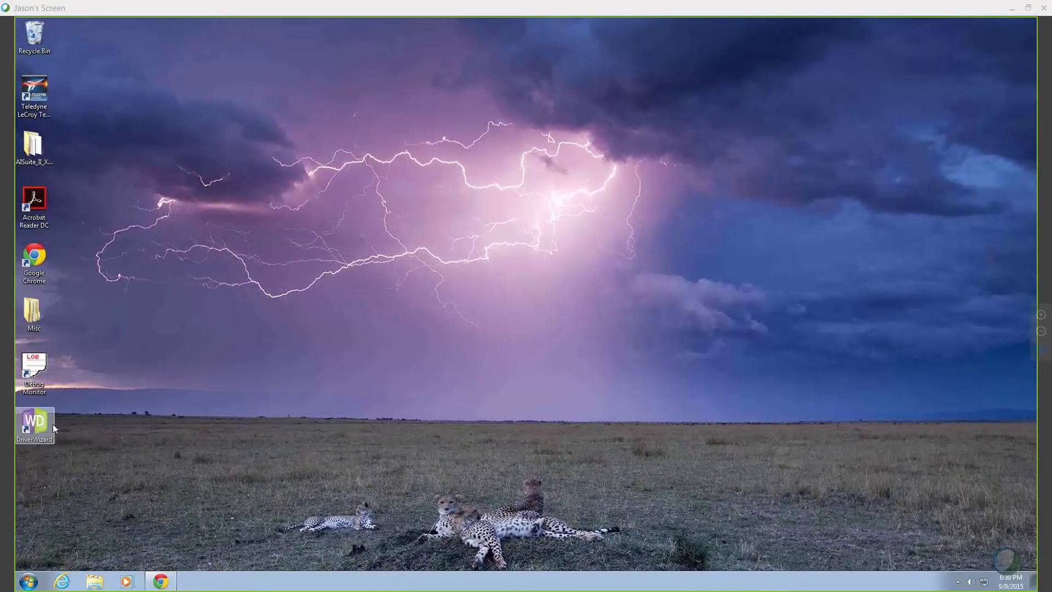
Switch to DriverWizard, create a new host driver project for the Xilinx PCIe device 0x8024, and select its PID/DID register
double_click(34, 422)
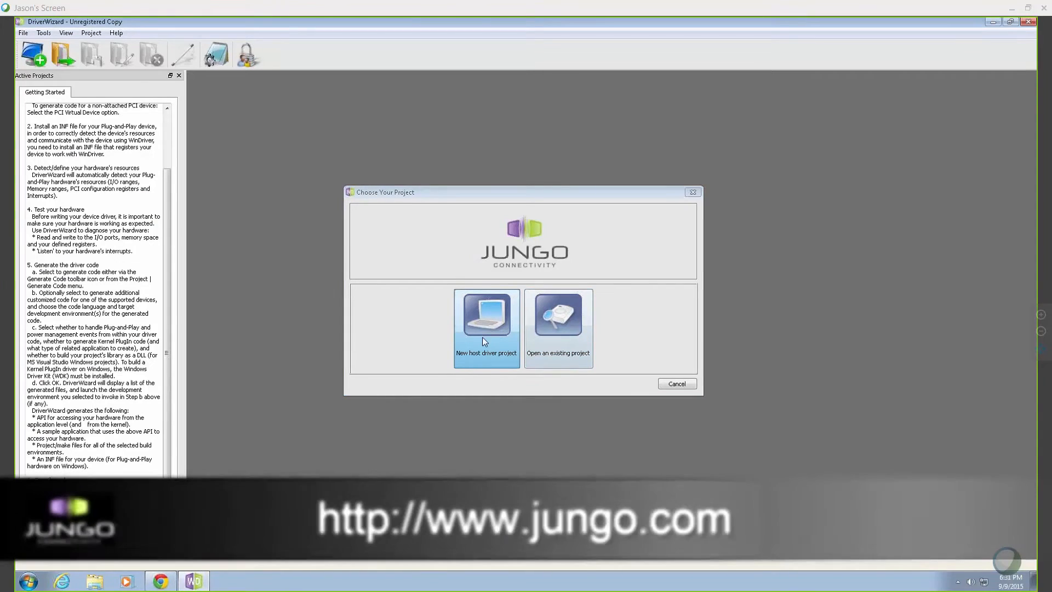
click(518, 352)
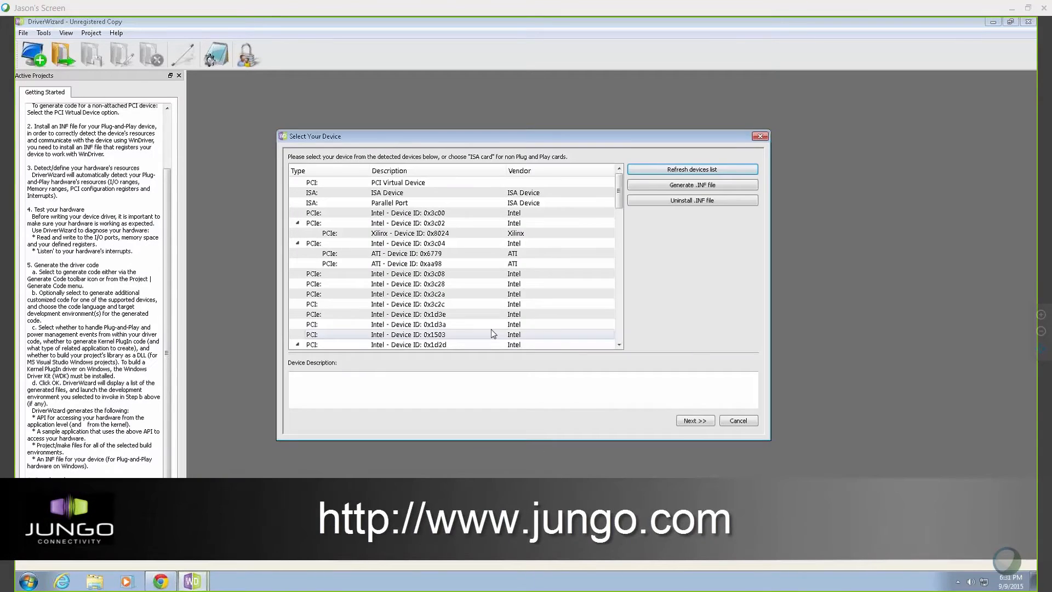
click(445, 234)
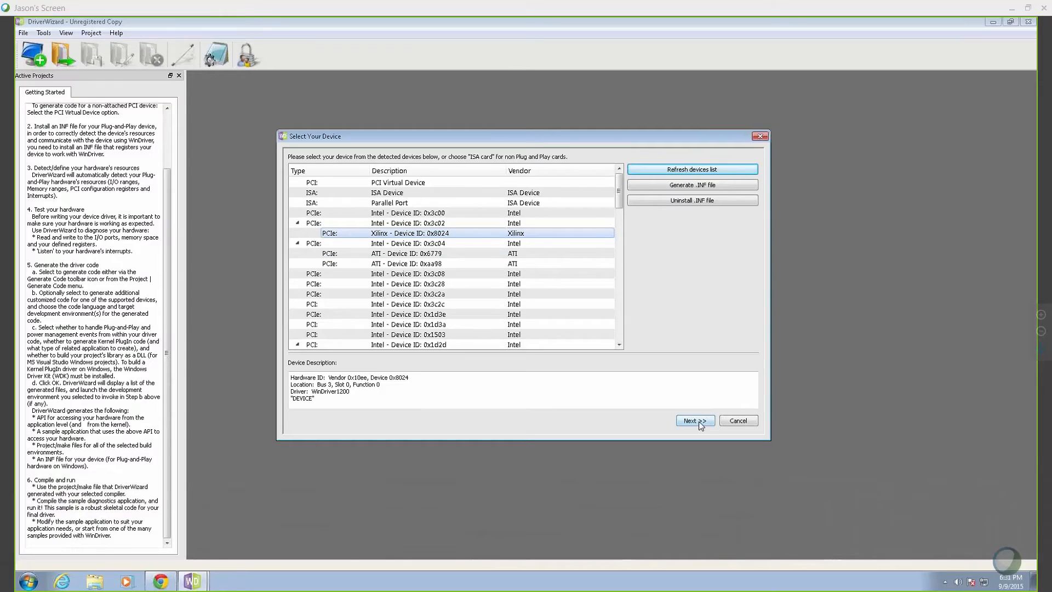
click(700, 423)
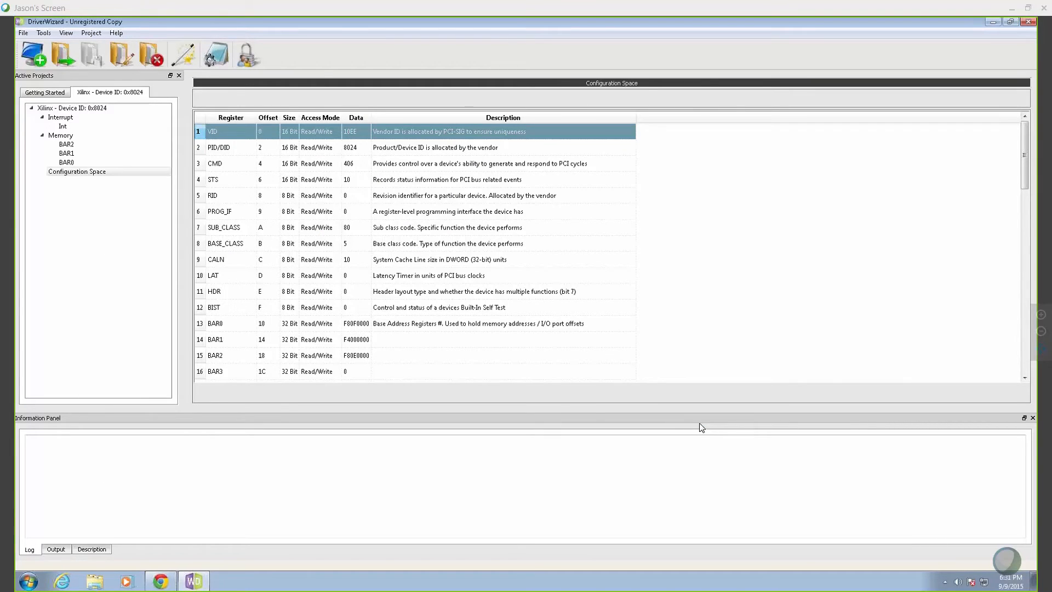
click(402, 150)
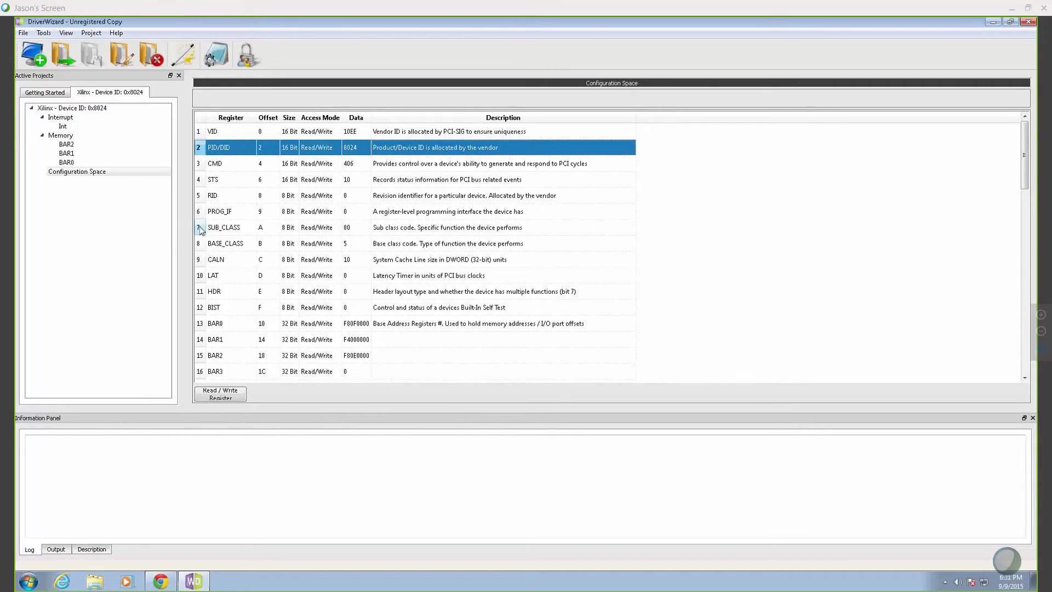
Write the 32-bit value 00000001 to BAR0 at offset 0
click(90, 164)
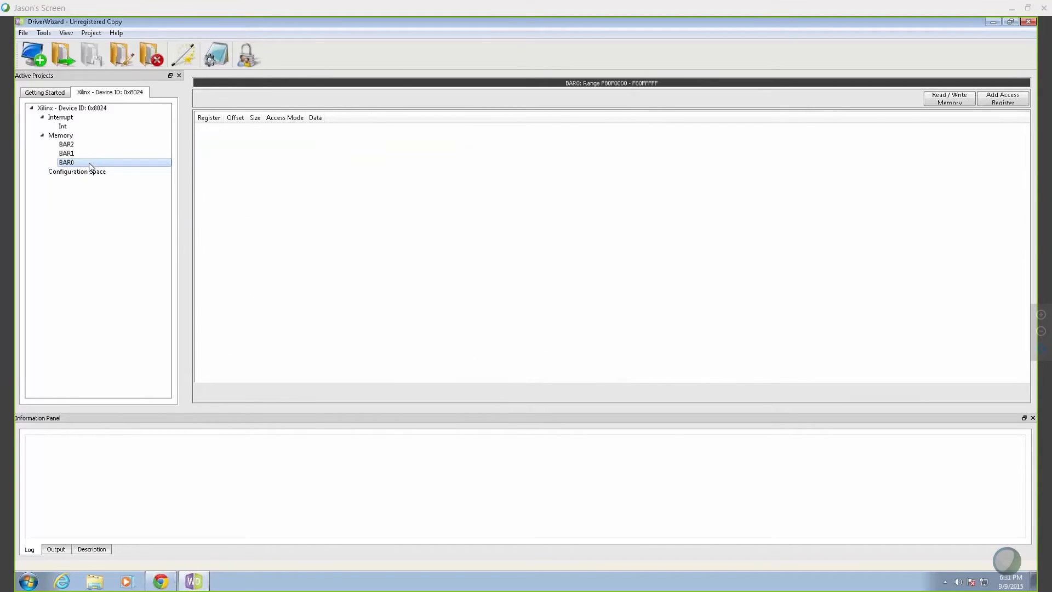
click(939, 97)
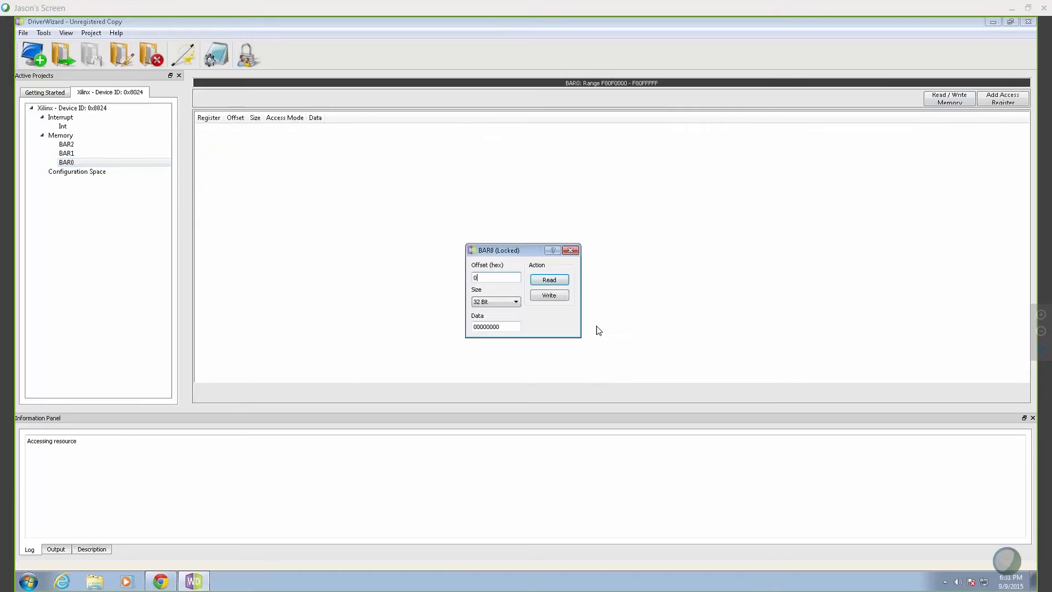
click(508, 329)
drag(500, 329, 497, 330)
text(1)
click(561, 301)
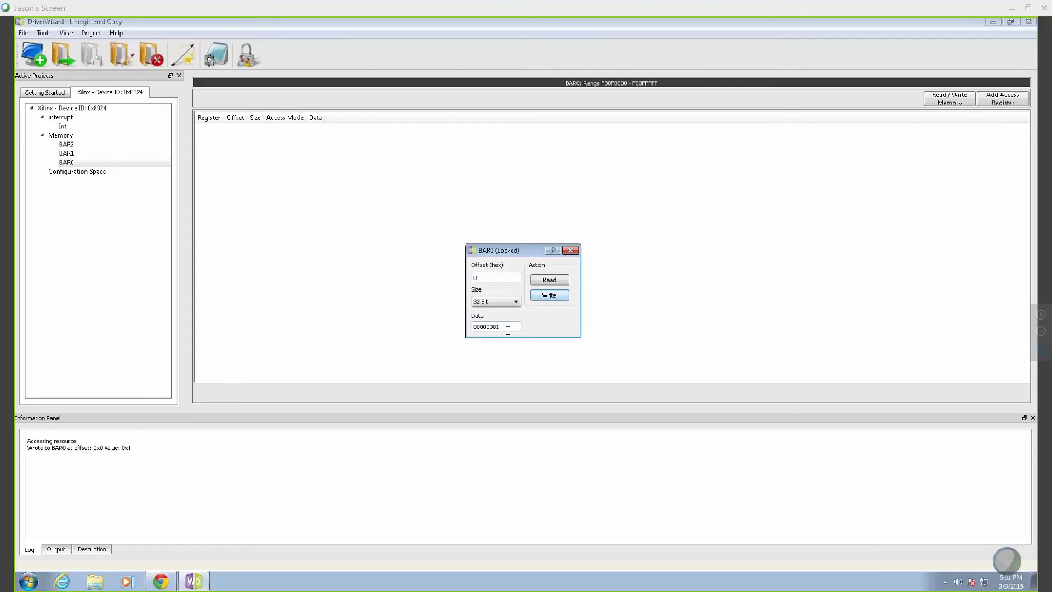
Write 00000003 to BAR0 at offset 0
drag(504, 328, 500, 327)
text(3)
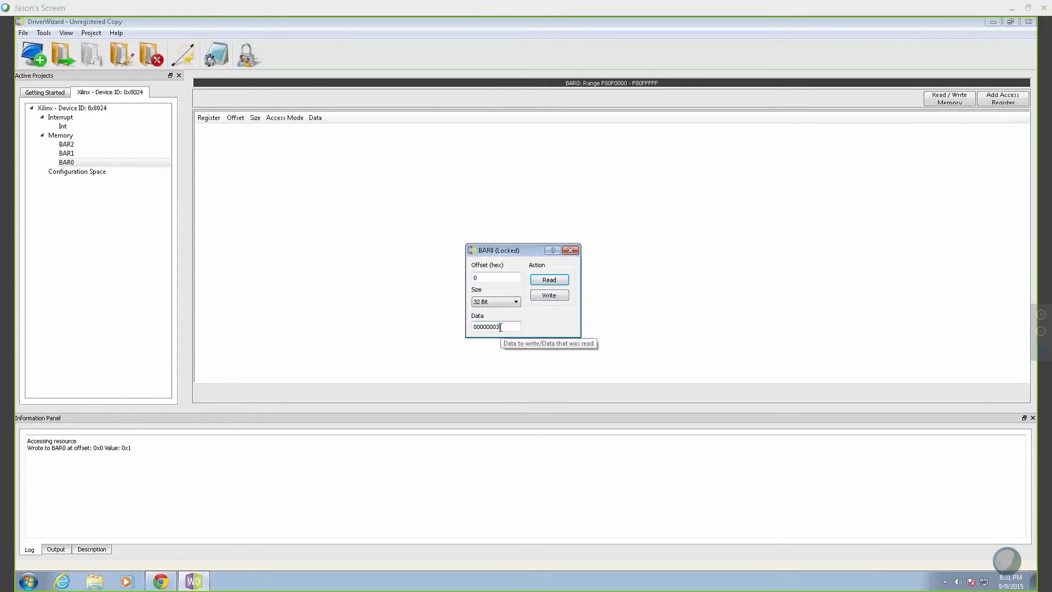
click(550, 295)
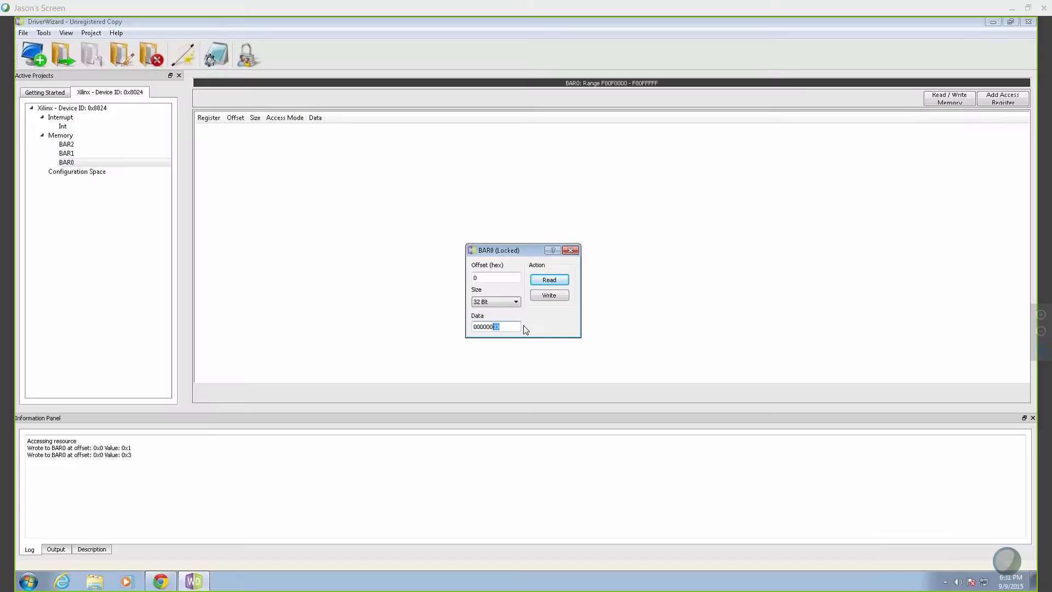
Write 000000FF to BAR0 at offset 0, followed by a write of 0 at the same offset
text(FF)
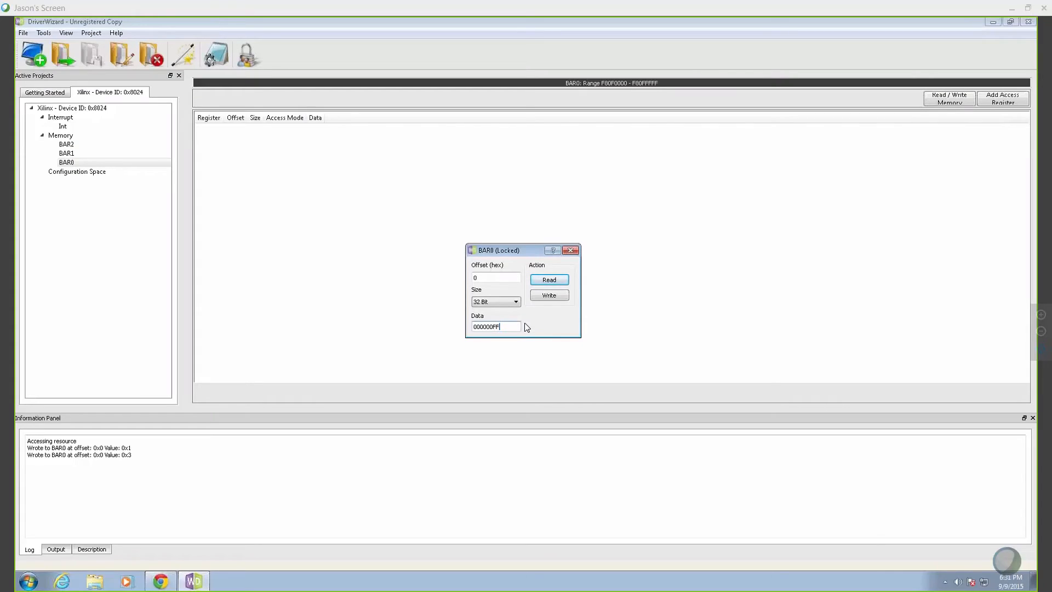
click(549, 296)
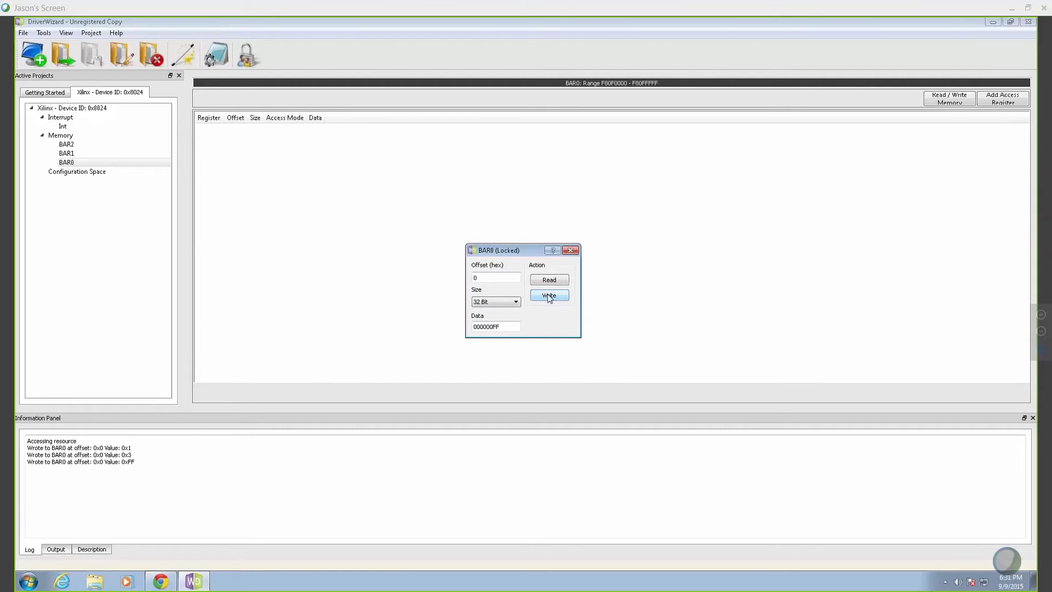
drag(507, 327, 494, 328)
click(552, 297)
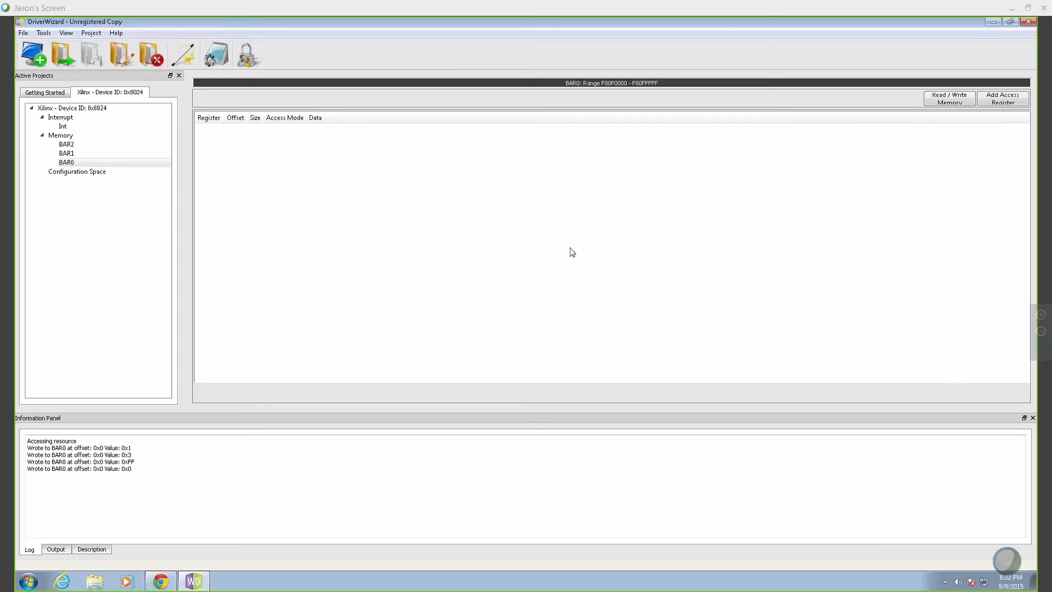
Open memory access for BAR1 and read the 32-bit value at offset 0
click(88, 155)
click(942, 99)
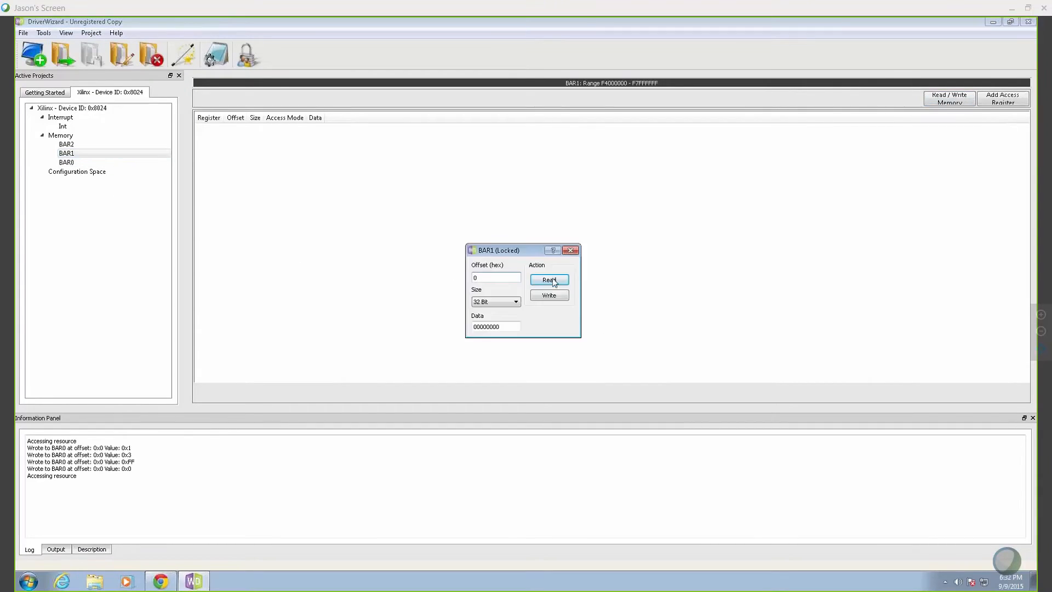
click(552, 280)
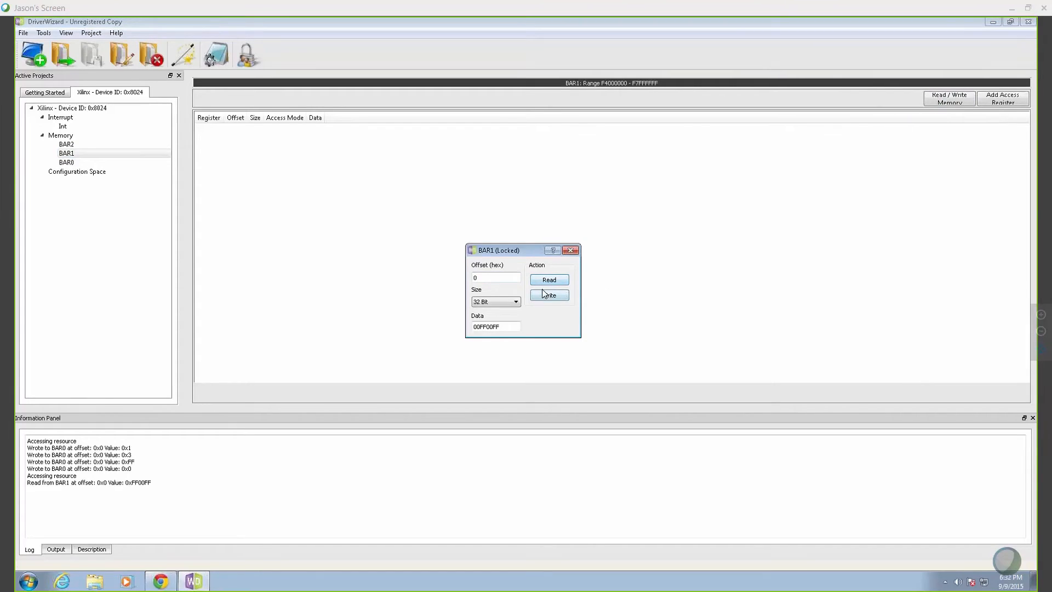
Write the 32-bit value BEEFBEEA to BAR1 at offset 0
drag(513, 329, 473, 328)
text(0000000B)
text(EE)
click(561, 298)
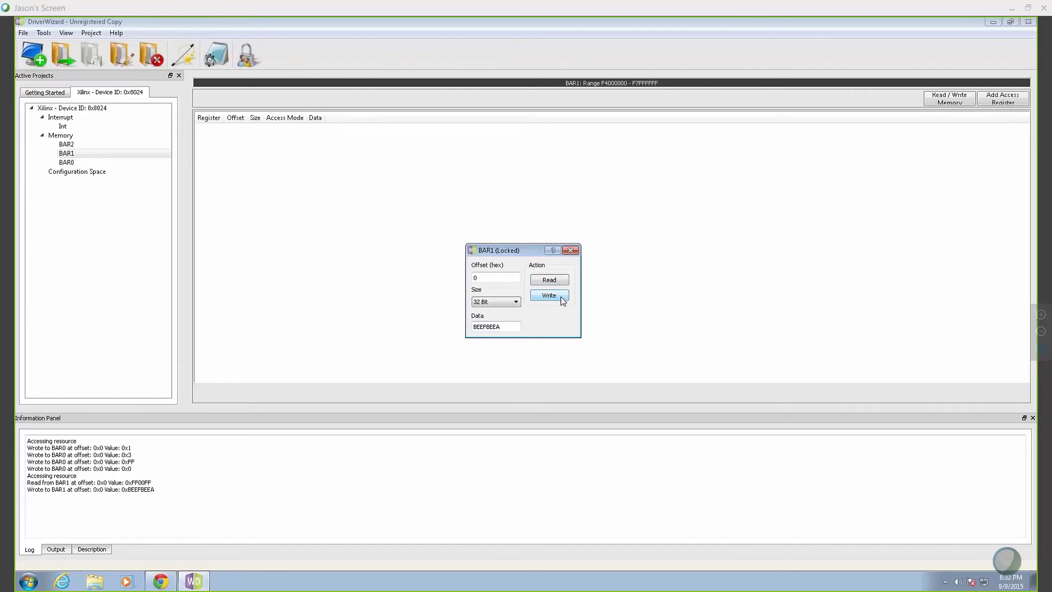
Read the 32-bit values of BAR1 at offset 4 and again at offset 0, and close its memory access
double_click(491, 277)
text(4)
click(558, 283)
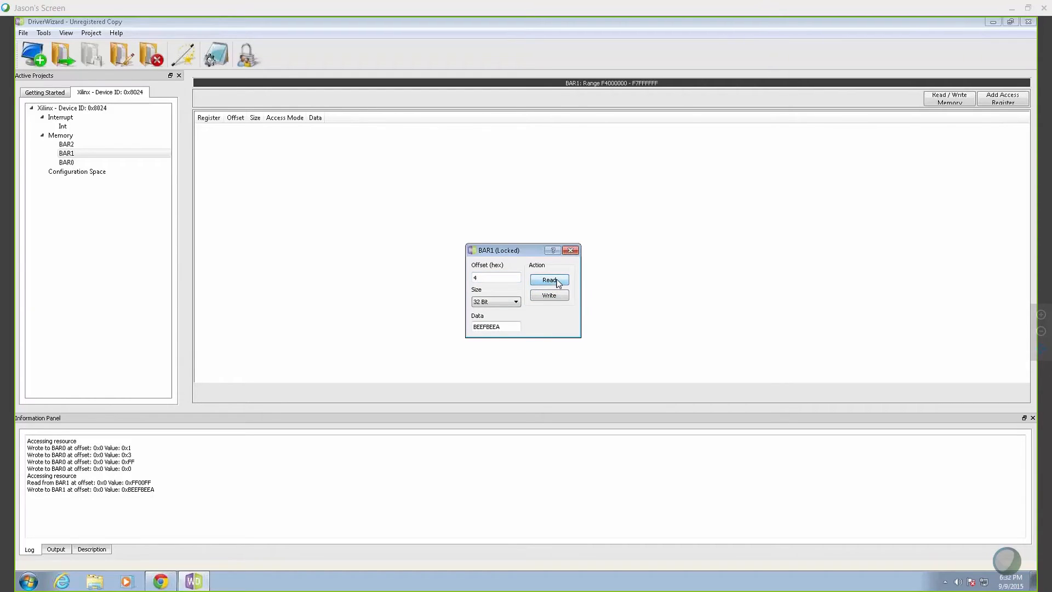
double_click(491, 280)
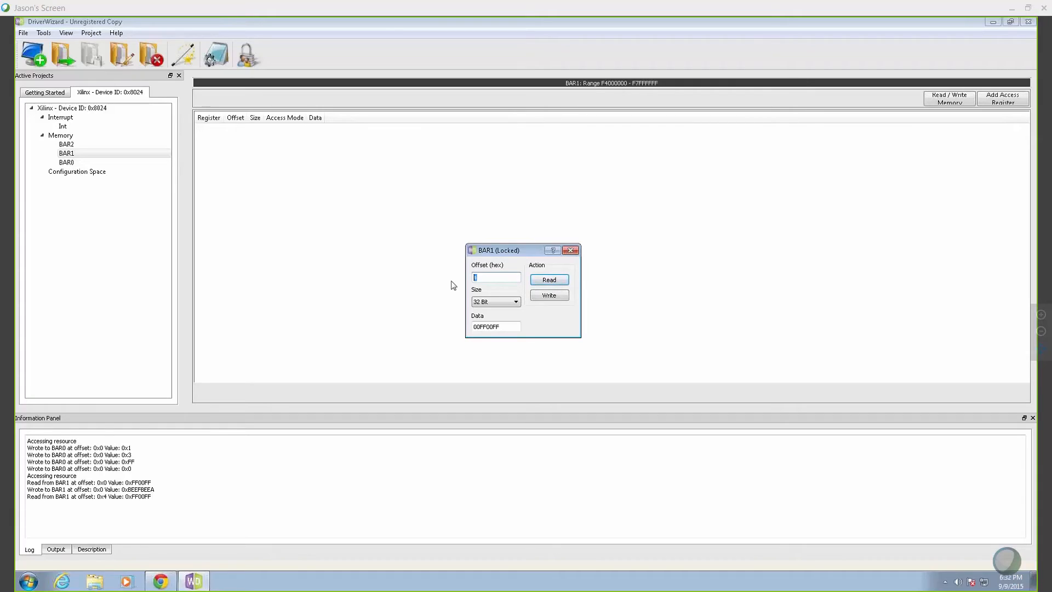
click(548, 281)
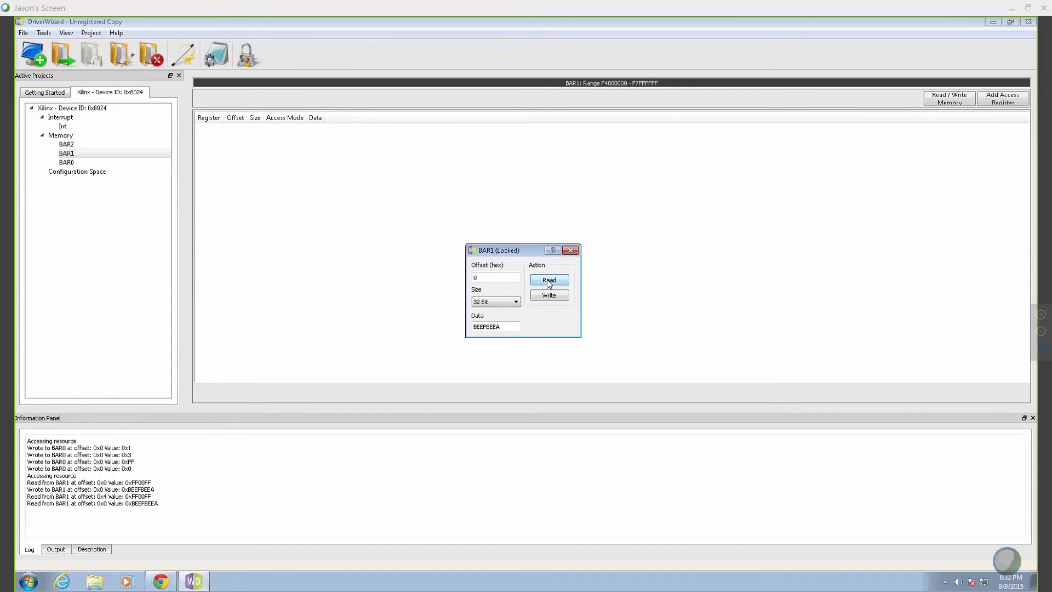
click(570, 250)
Open memory access for BAR2 and read the 32-bit value at offset 0
click(95, 145)
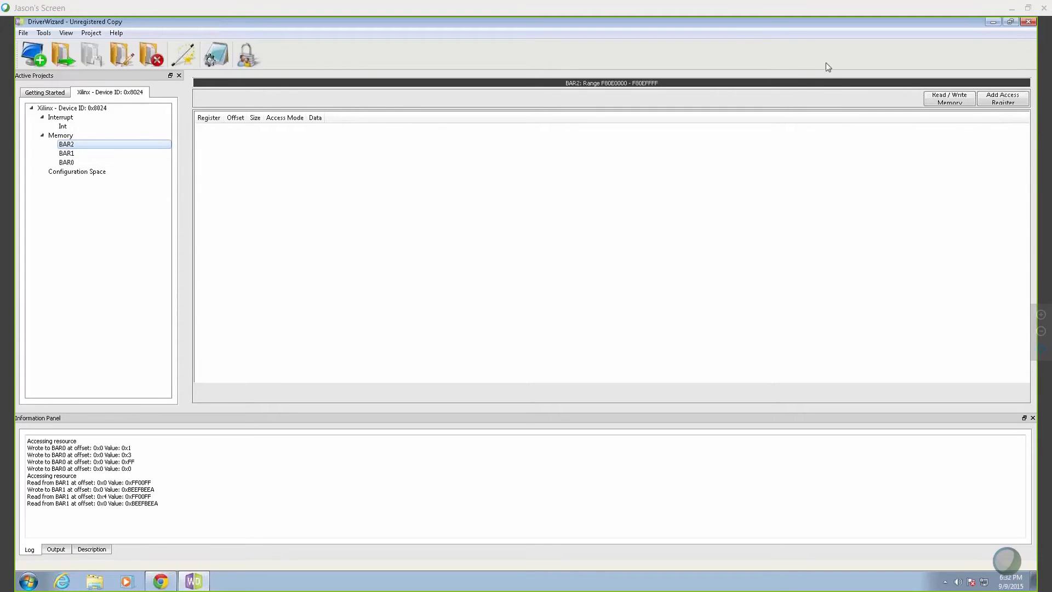
click(949, 98)
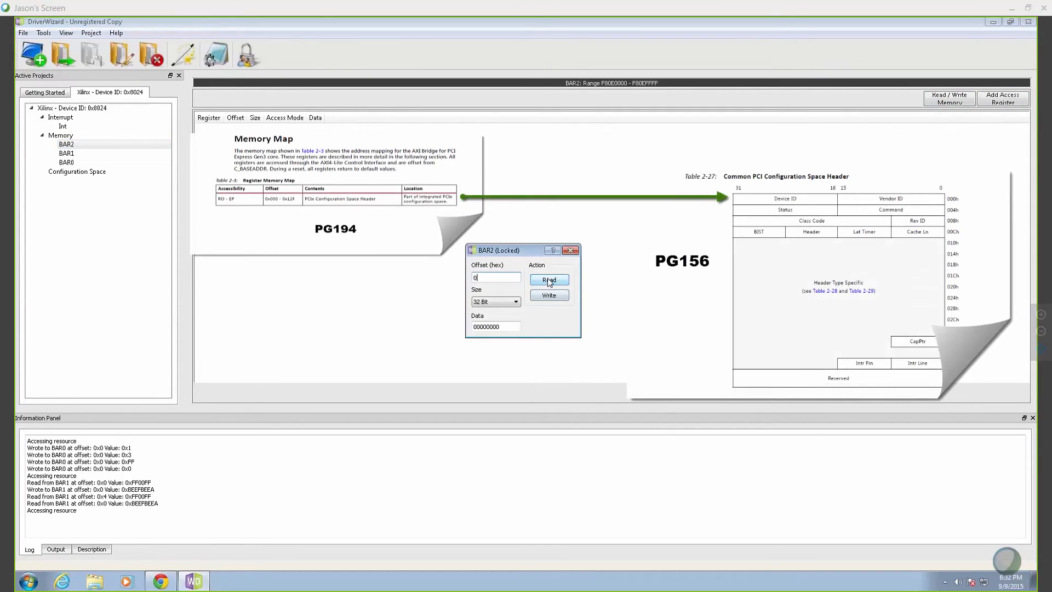
click(549, 280)
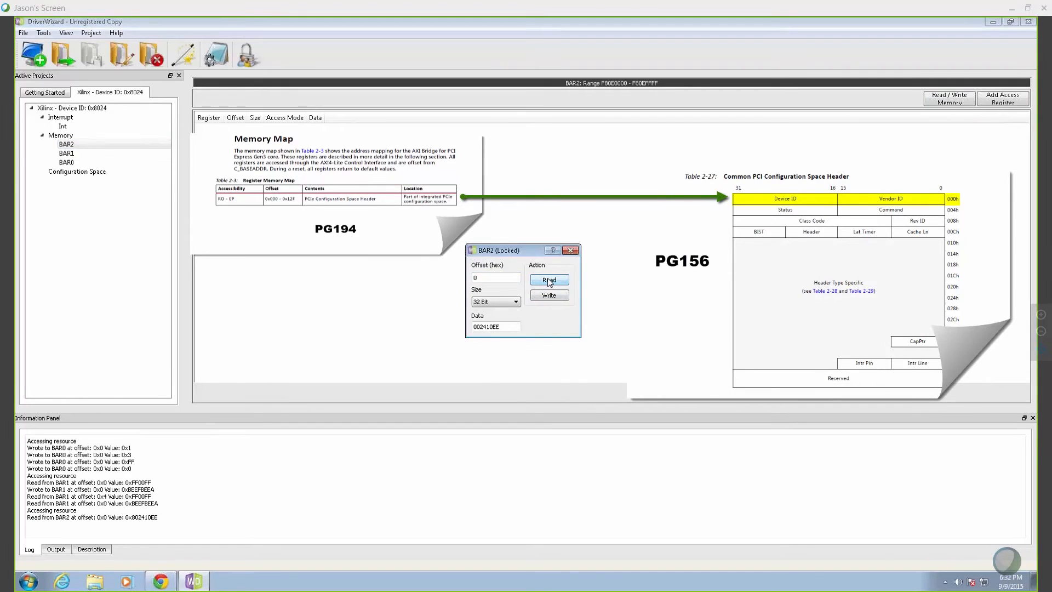
Read the 32-bit values of BAR2 at offsets 4 and 8, and close its memory access
drag(504, 281, 471, 281)
text(4)
click(545, 281)
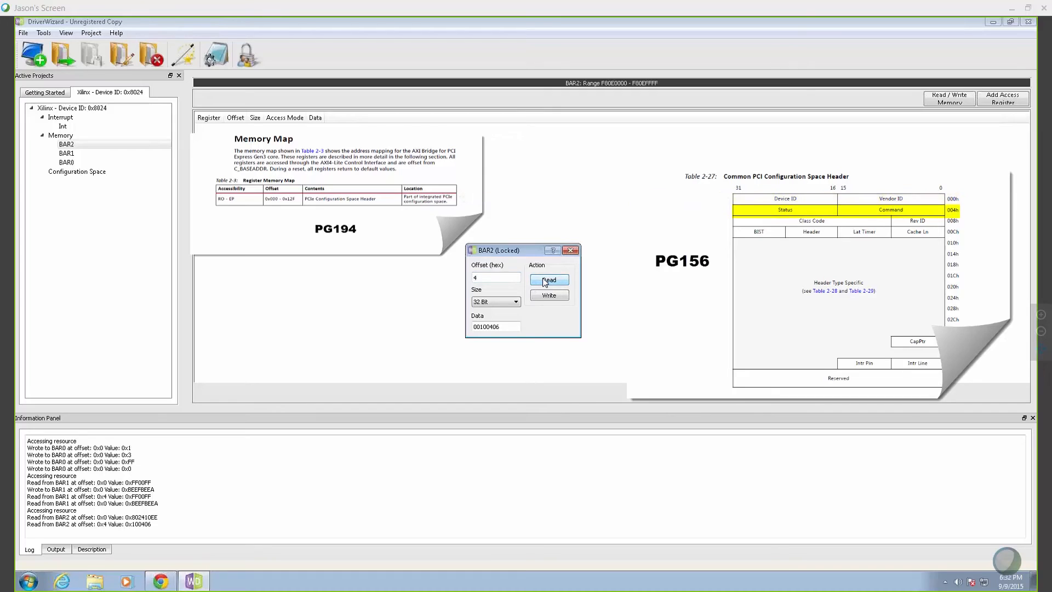
drag(509, 281, 442, 281)
text(8)
click(549, 279)
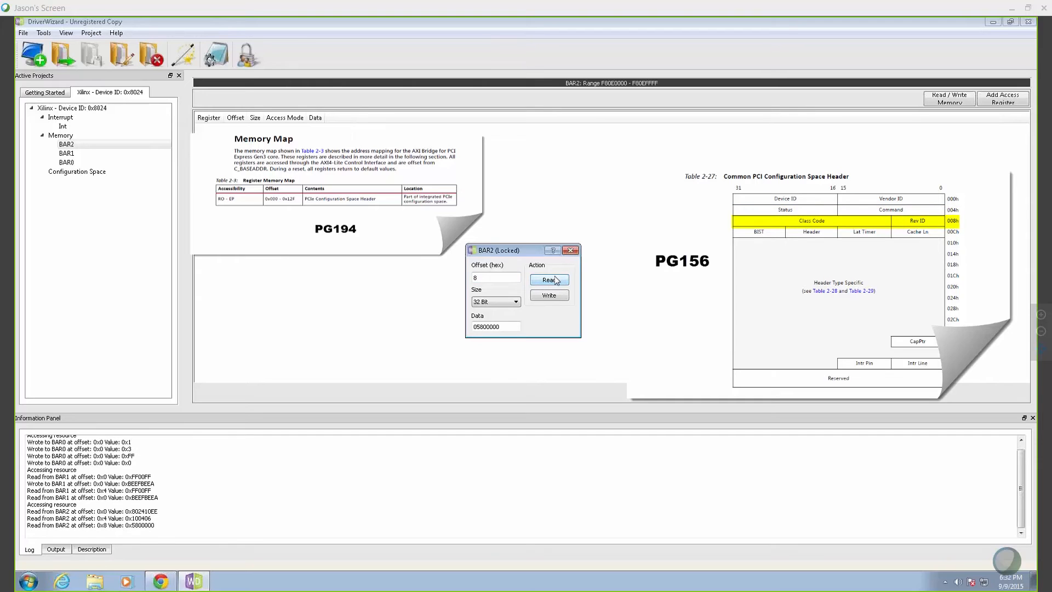
click(571, 250)
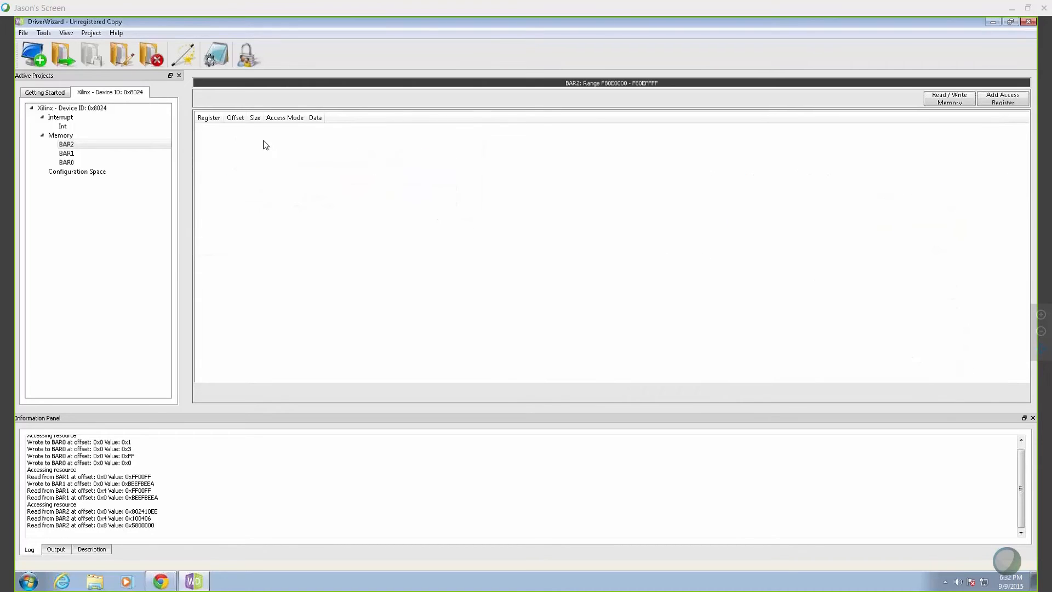
Start code generation in ANSI C for the Linux Makefile environment, with Plug and Play and Power Management notifications
click(42, 33)
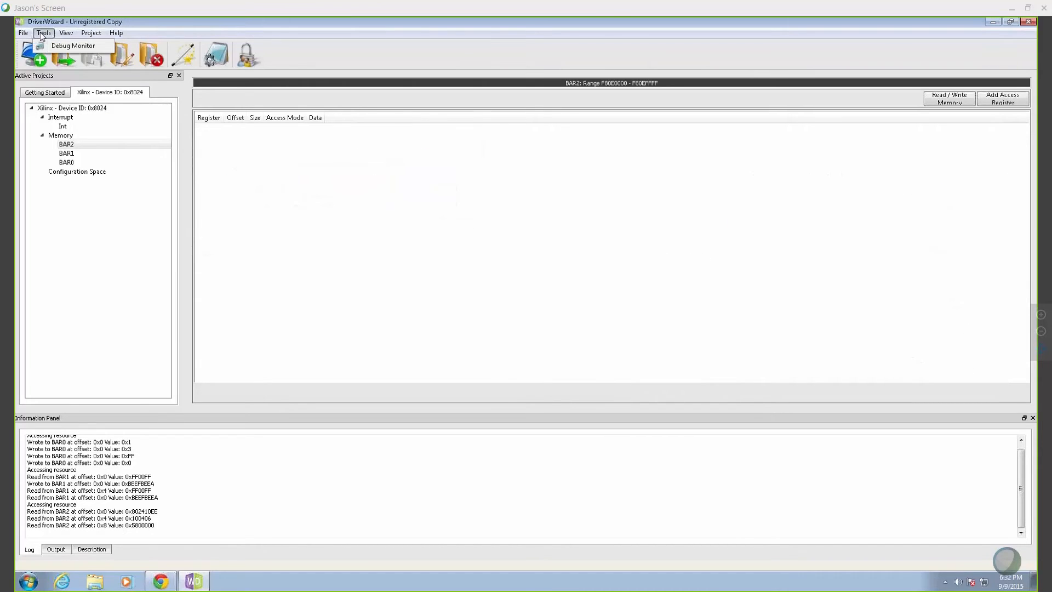
mouse_move(91, 33)
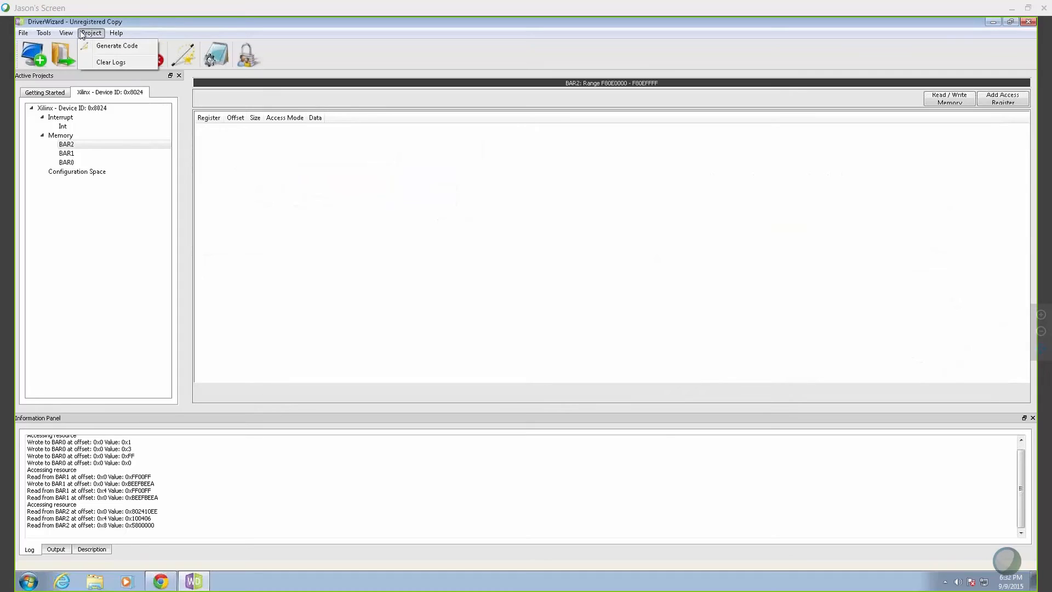
click(99, 51)
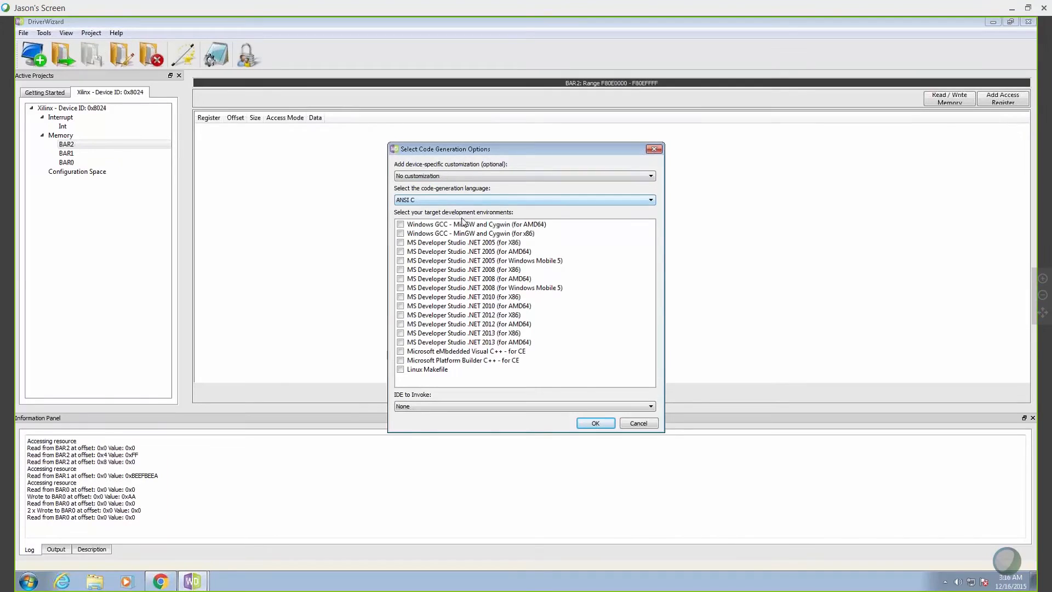
click(401, 370)
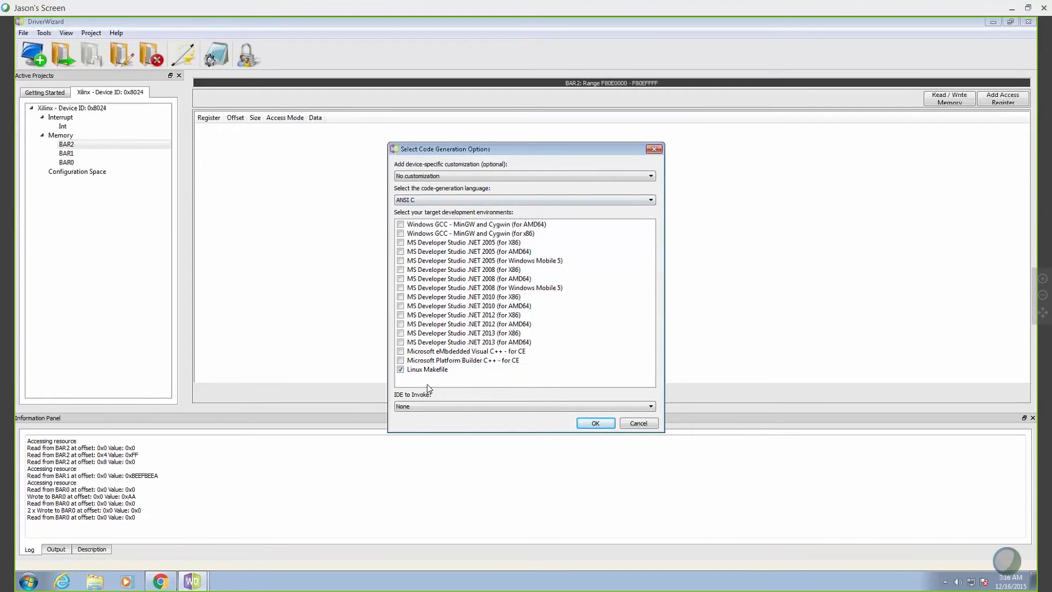
click(611, 425)
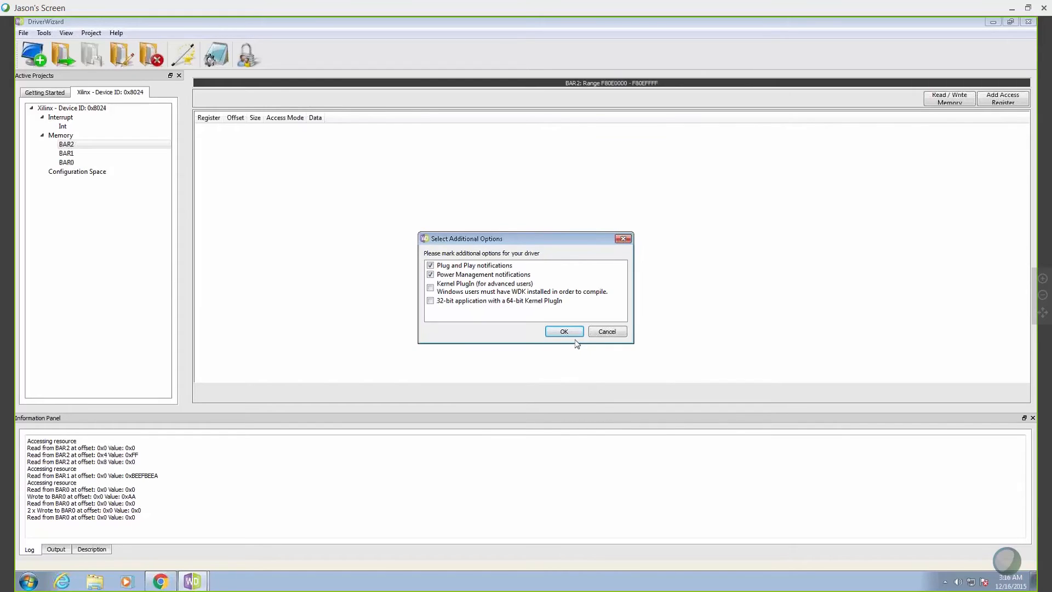
click(571, 333)
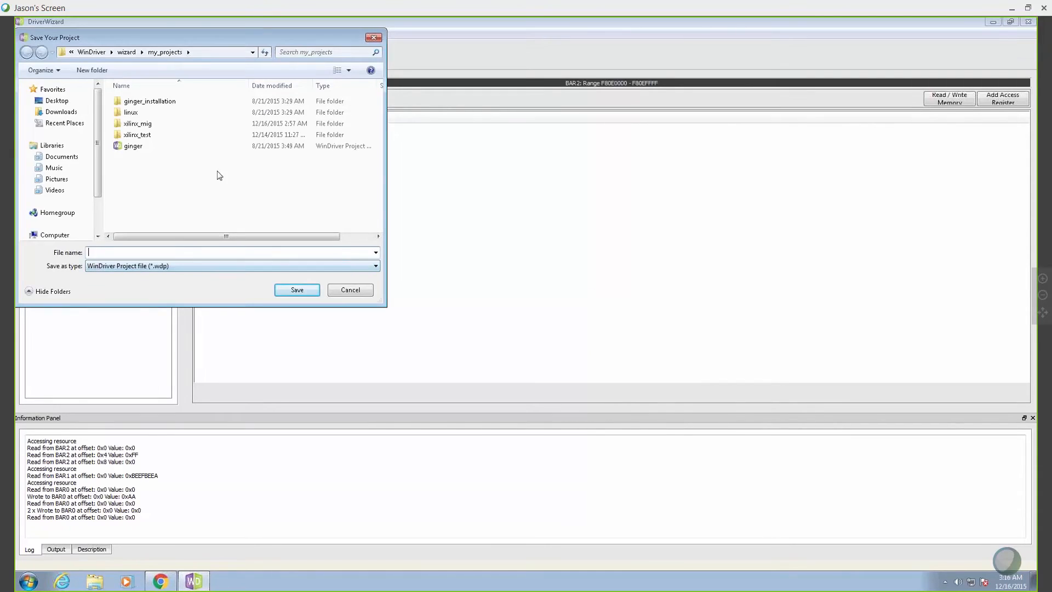
Save the project over the existing xilinx_mig file in the xilinx_mig folder and finish generating the code
double_click(127, 123)
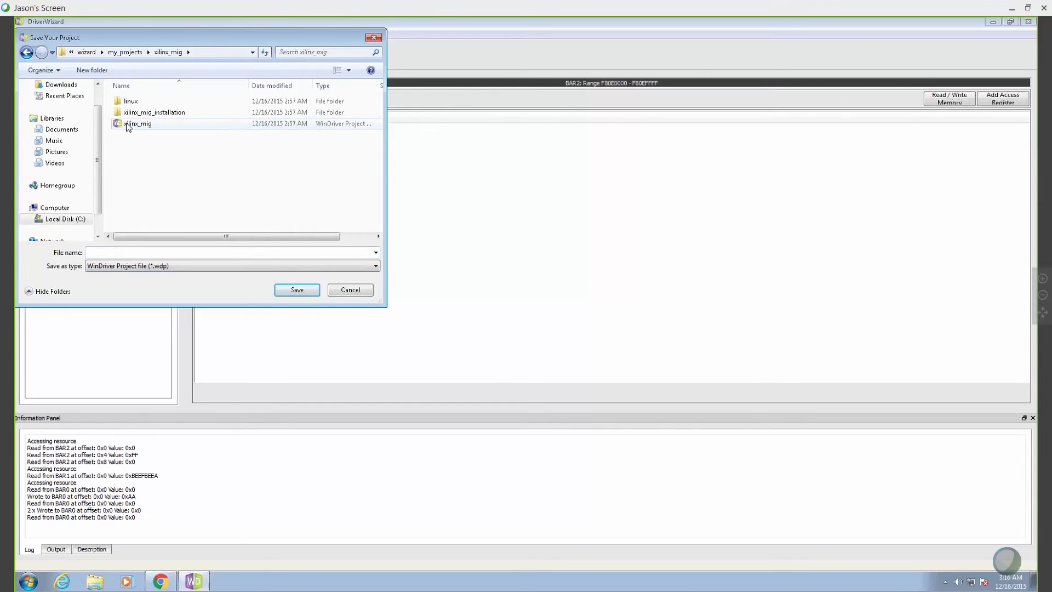
click(126, 124)
click(291, 291)
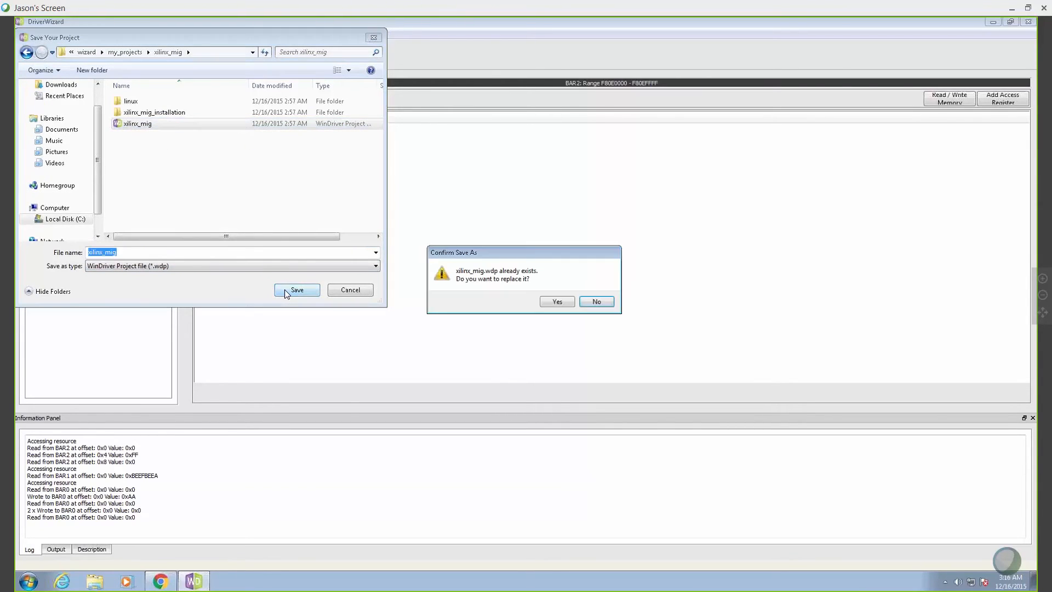
click(544, 299)
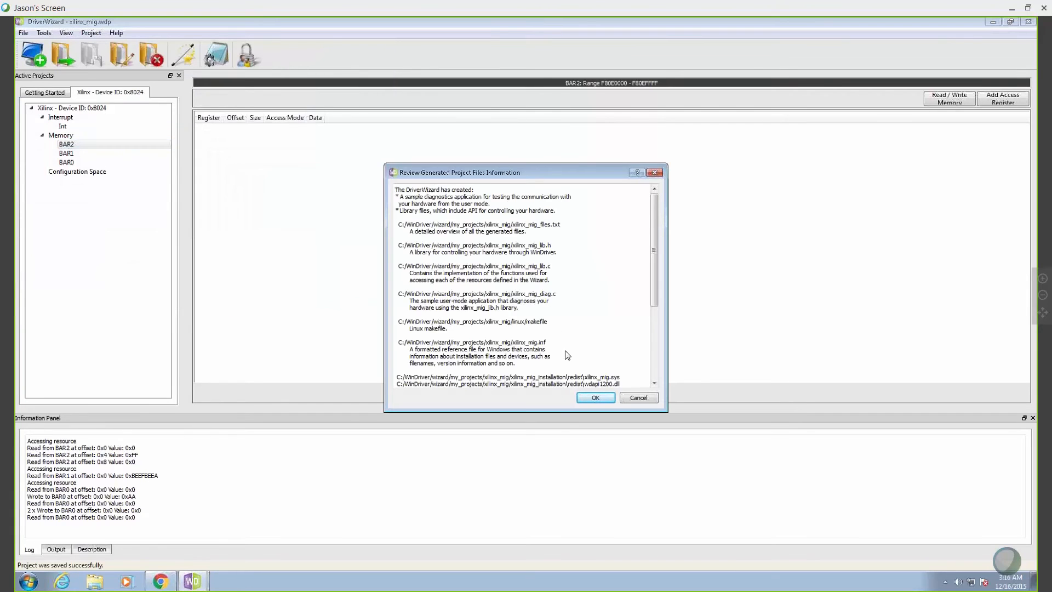
click(596, 396)
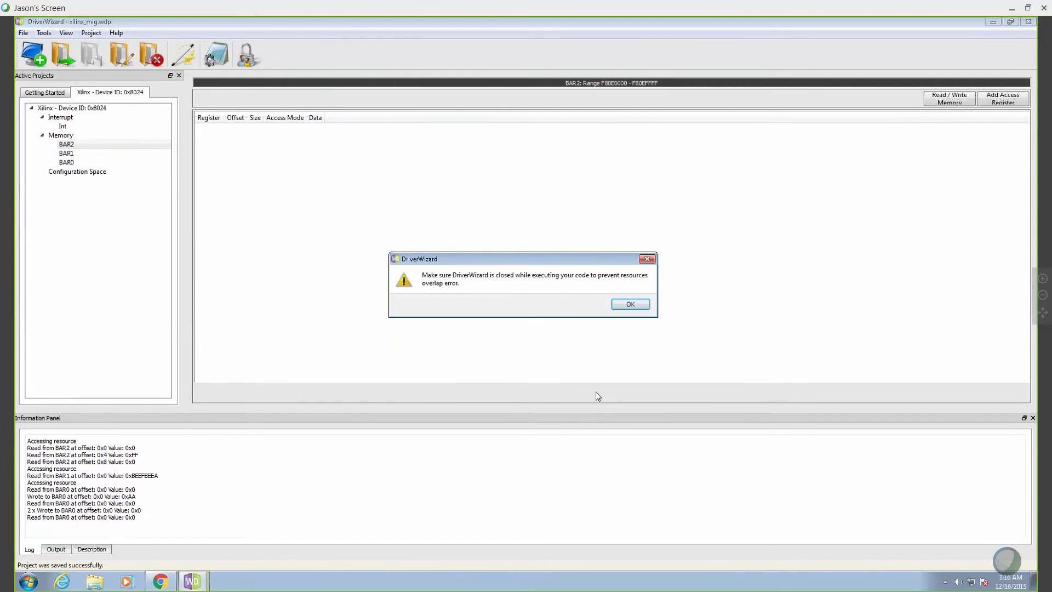
click(626, 305)
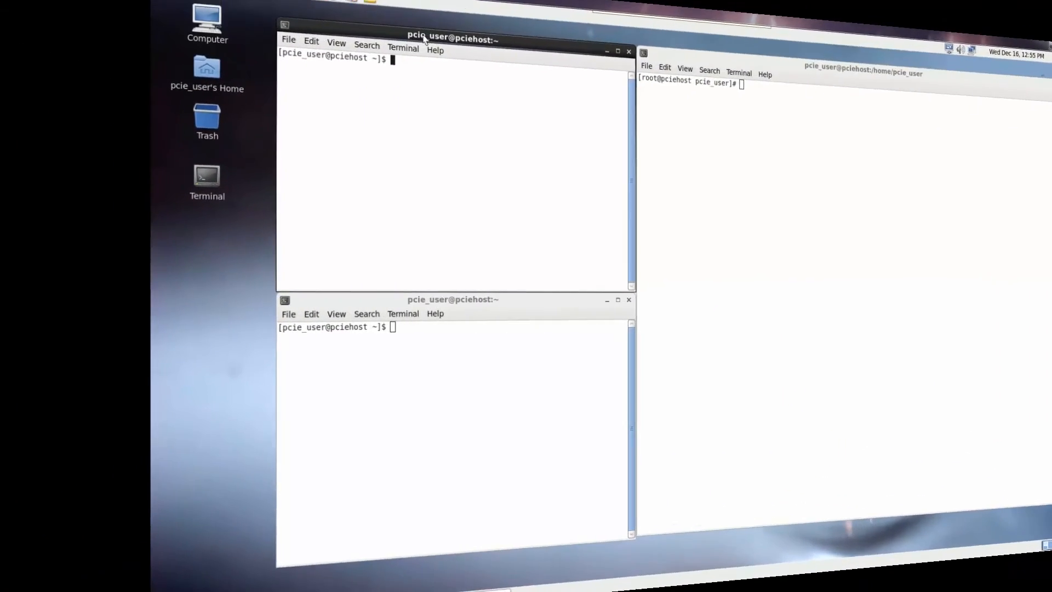
In a user terminal on the Linux PCIe host, look for the Xilinx device with lspci | grep Xilinx
text(lspci)
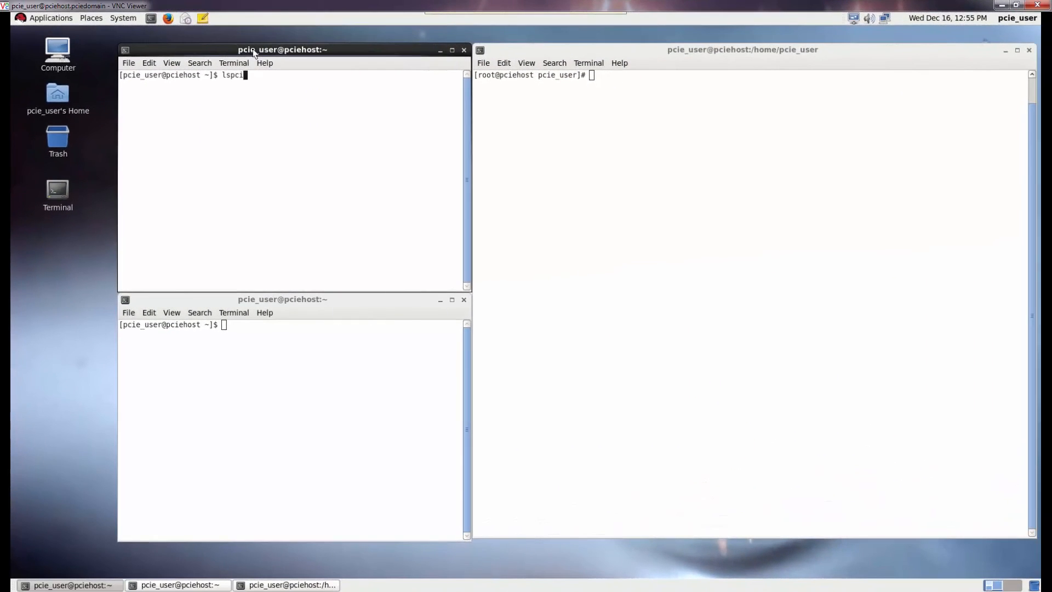
text( | grep Xilinx)
key(Return)
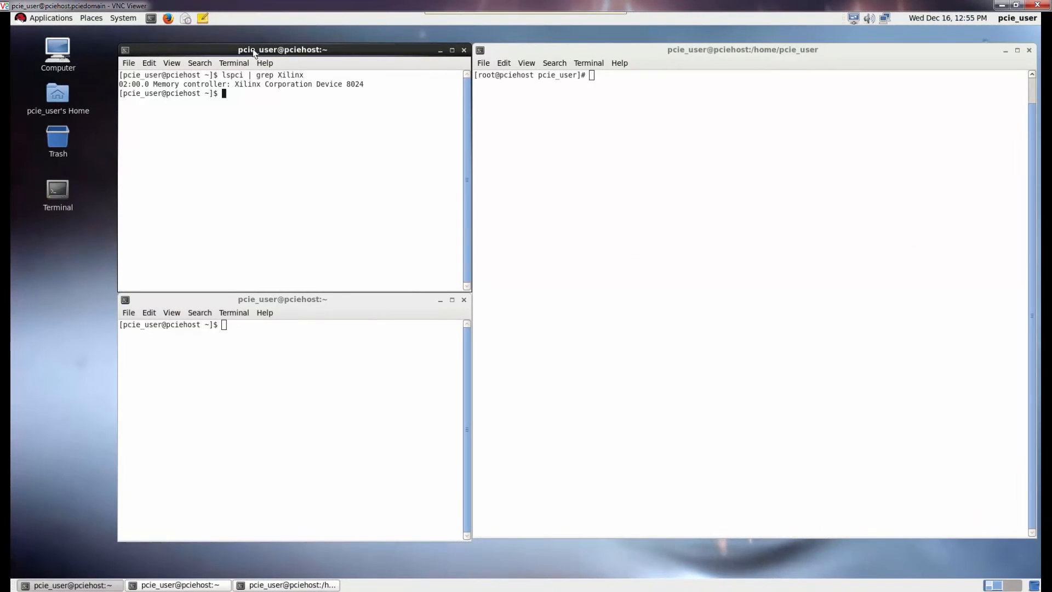
In the root terminal, change to the redist directory under /opt/WinDriver/WinDriver/ and list its contents
click(615, 53)
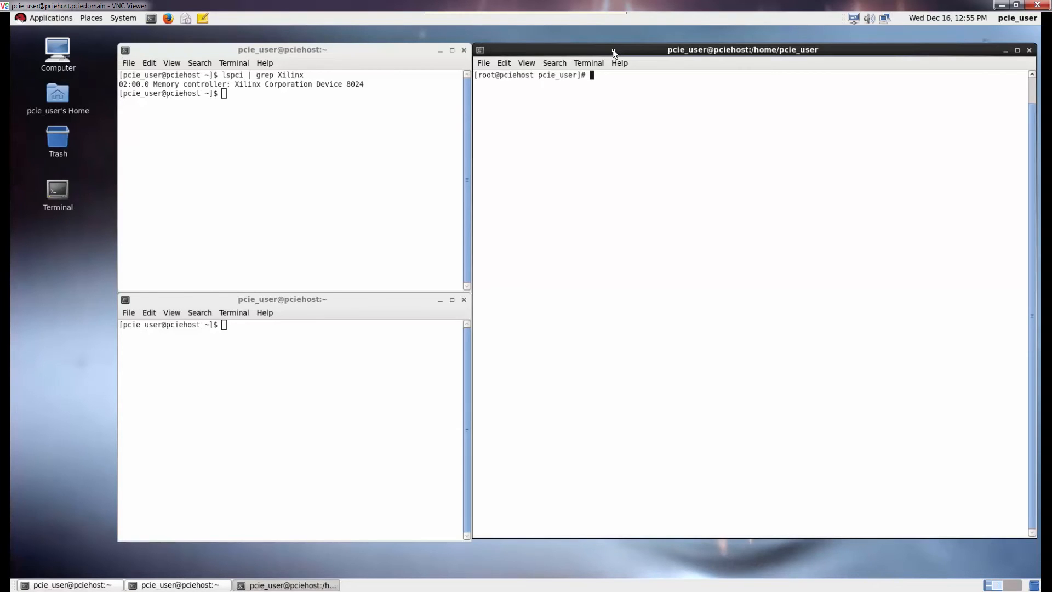
text(cd /opt/WinDriver/WinDriver/)
key(Return)
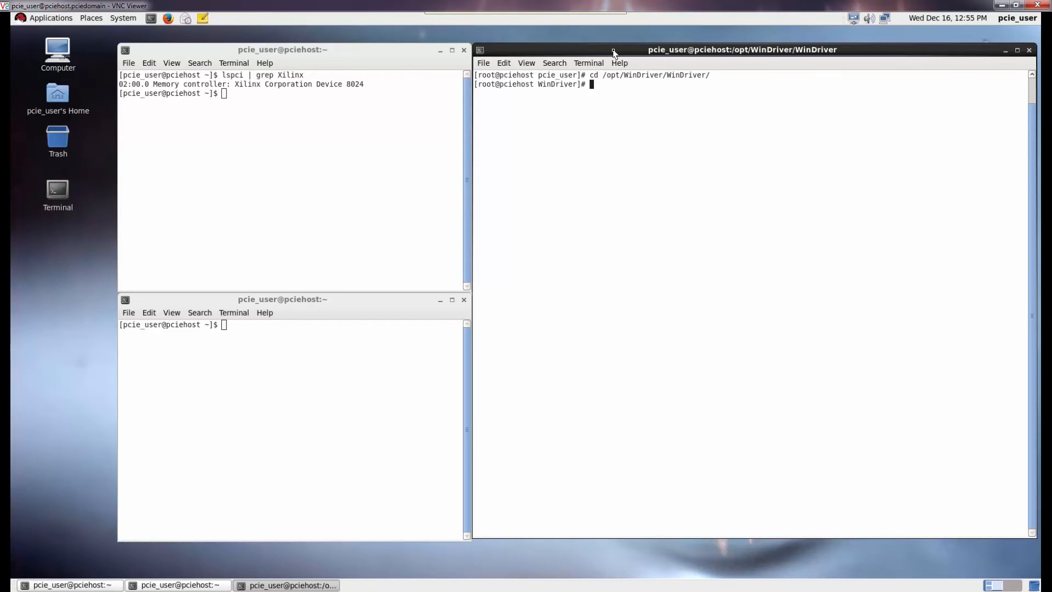
text(ls)
key(Return)
text(cd re)
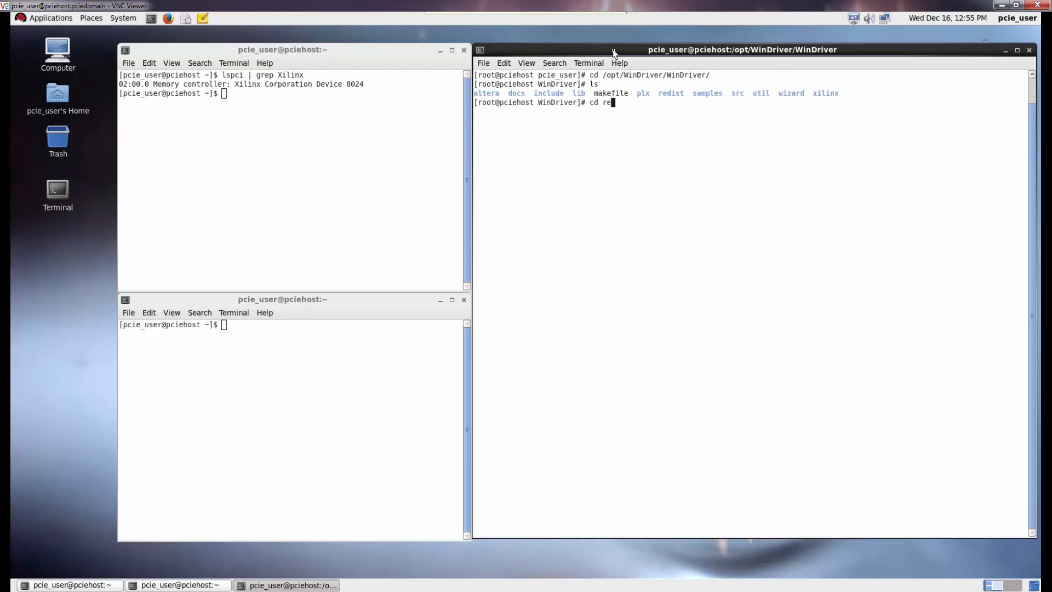
key(Tab)
key(Return)
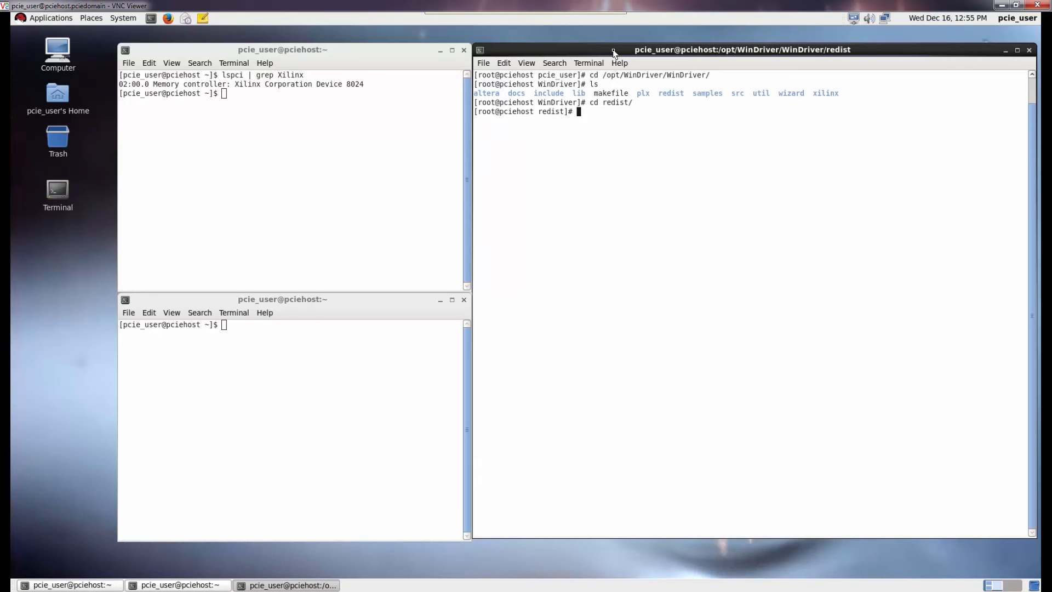
text(ls)
key(Return)
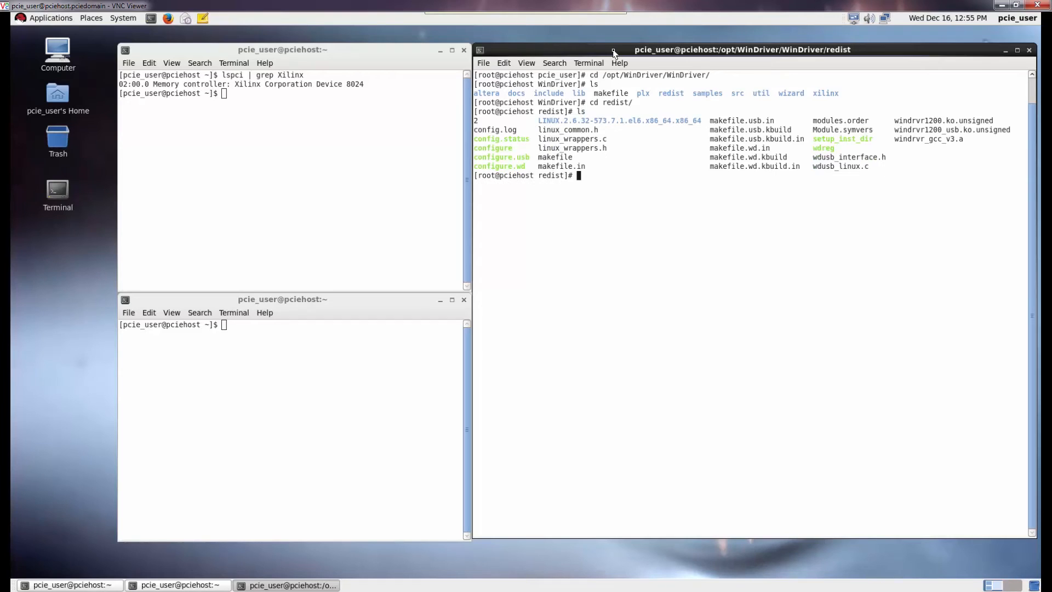
Configure the WinDriver kernel module build with ./configure and remove old build output with make clean
text(./configure)
key(Return)
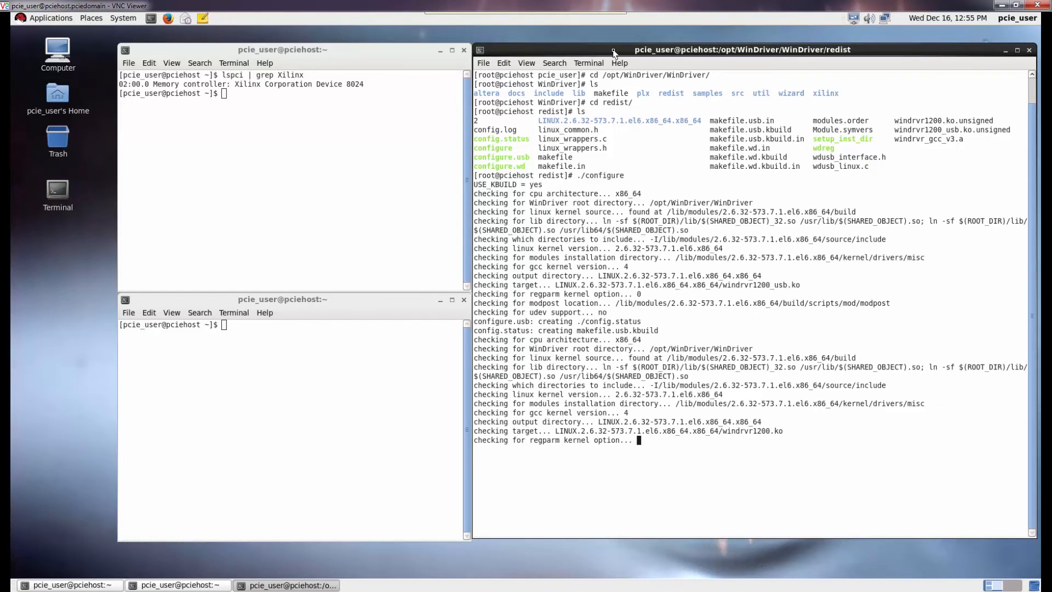
text(make clean)
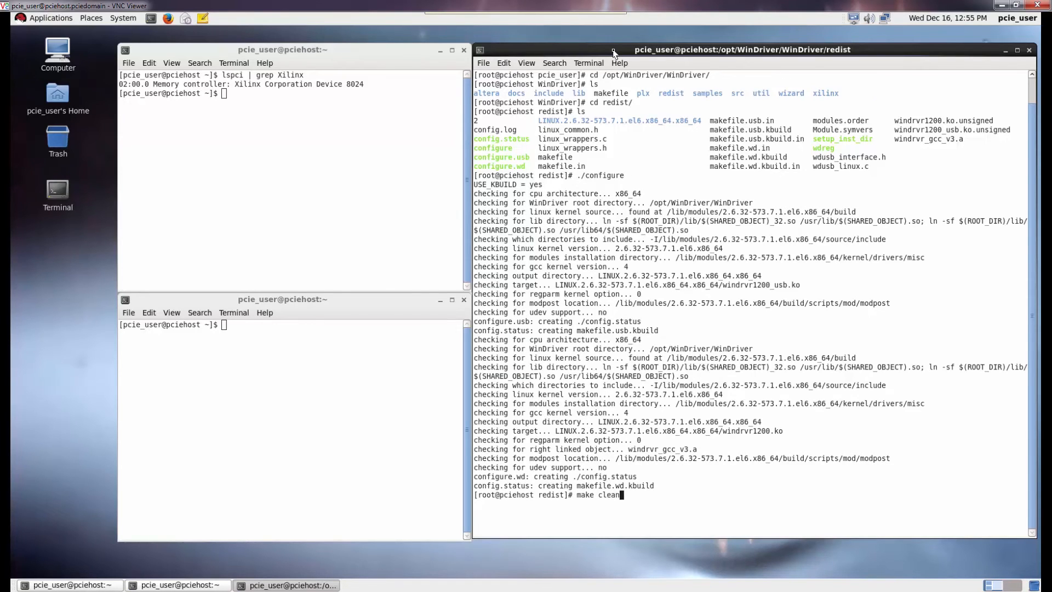
key(Return)
Build the WinDriver kernel modules with make and install them with make install
text(make)
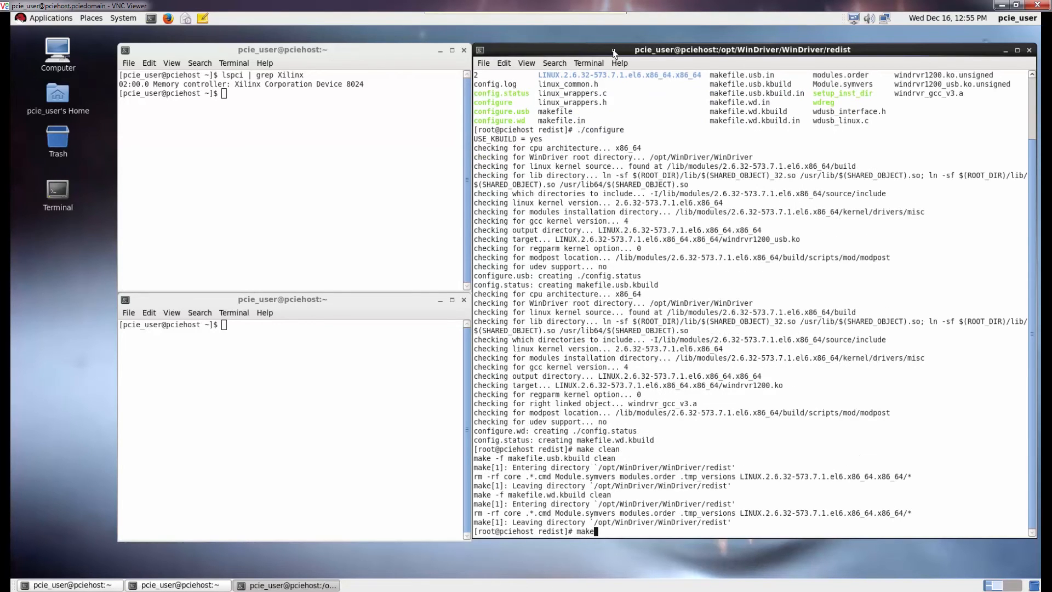
key(Return)
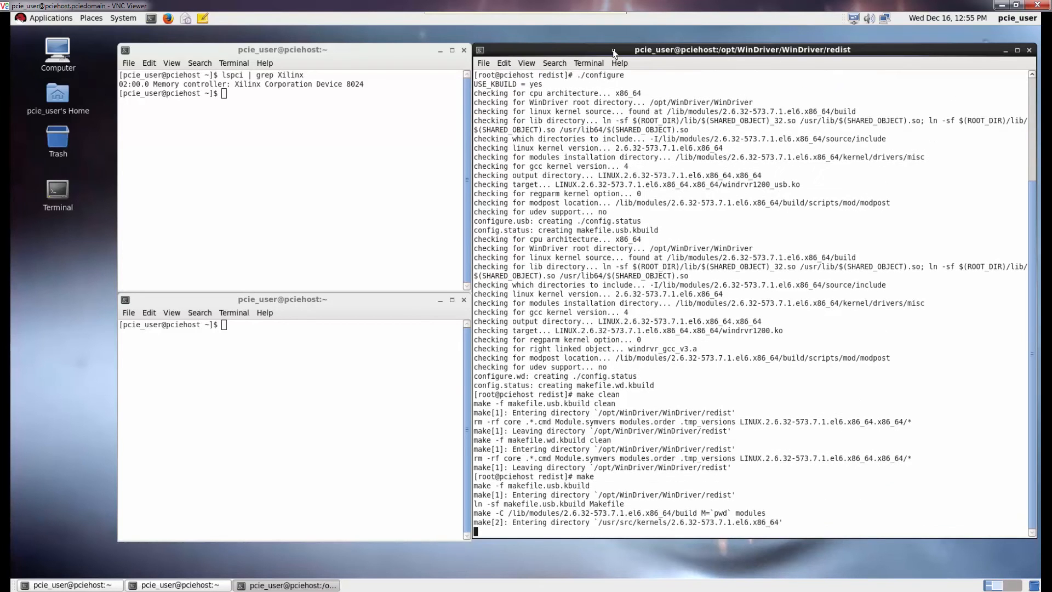
text(make install)
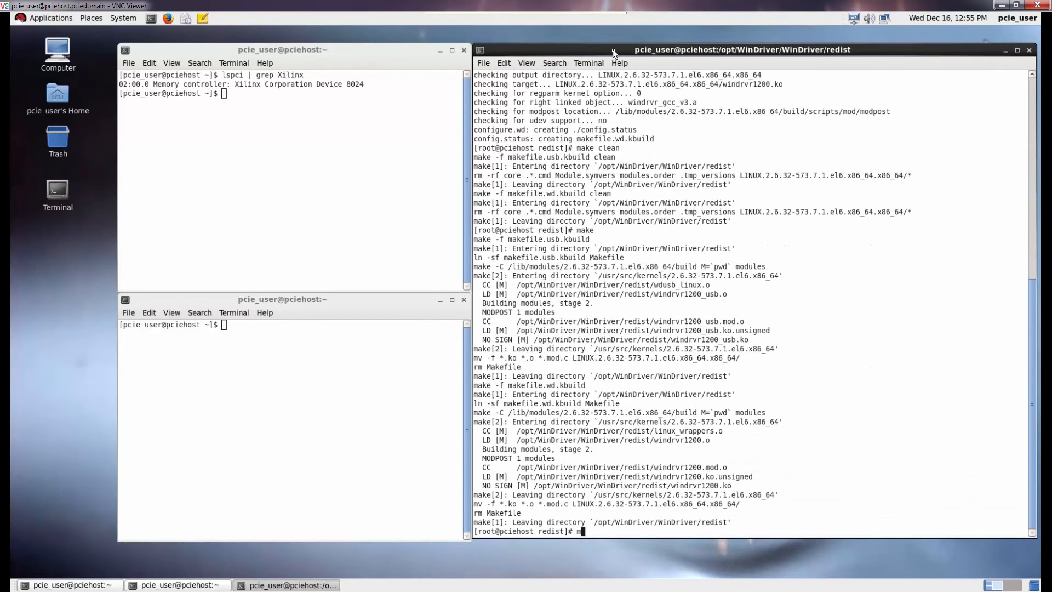
key(Return)
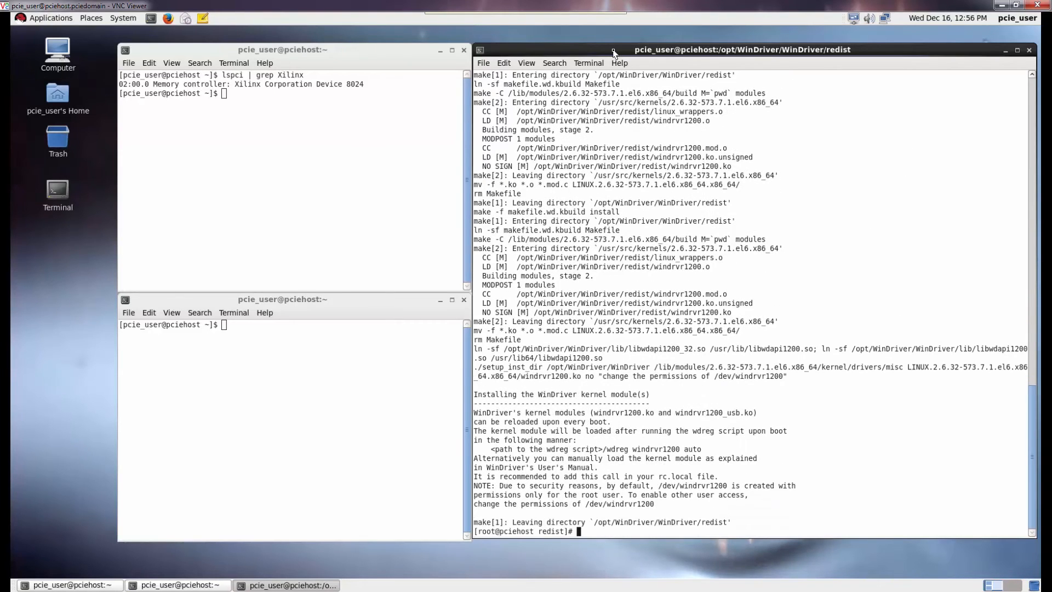
Change to the generated project directory /home/pcie_user/my_projects/xilinx_mig/ and list its contents
text(cd /home/pcie_user/my)
key(Tab)
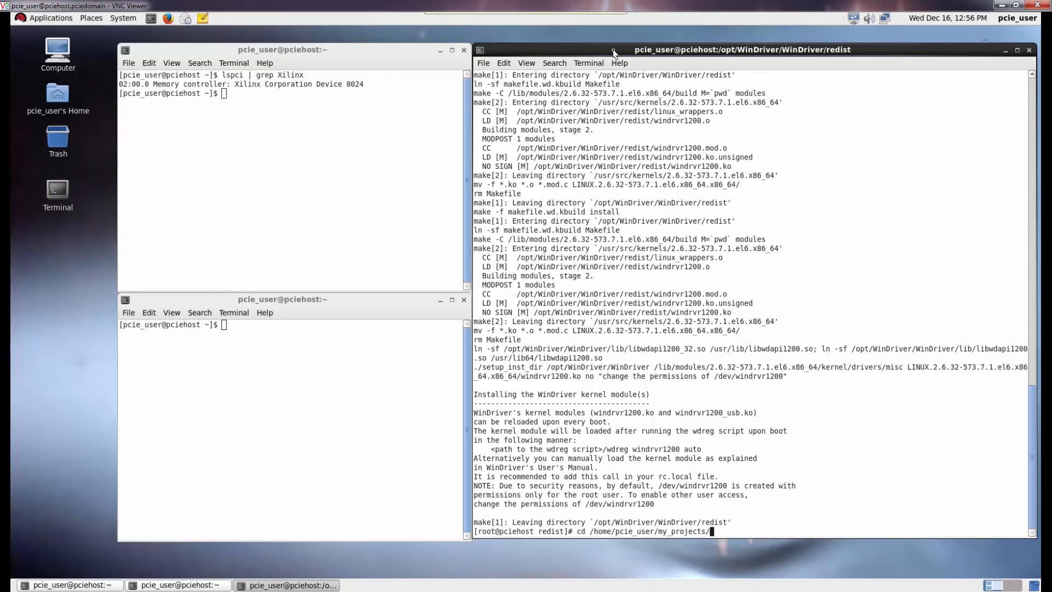
key(Tab)
key(Tab)
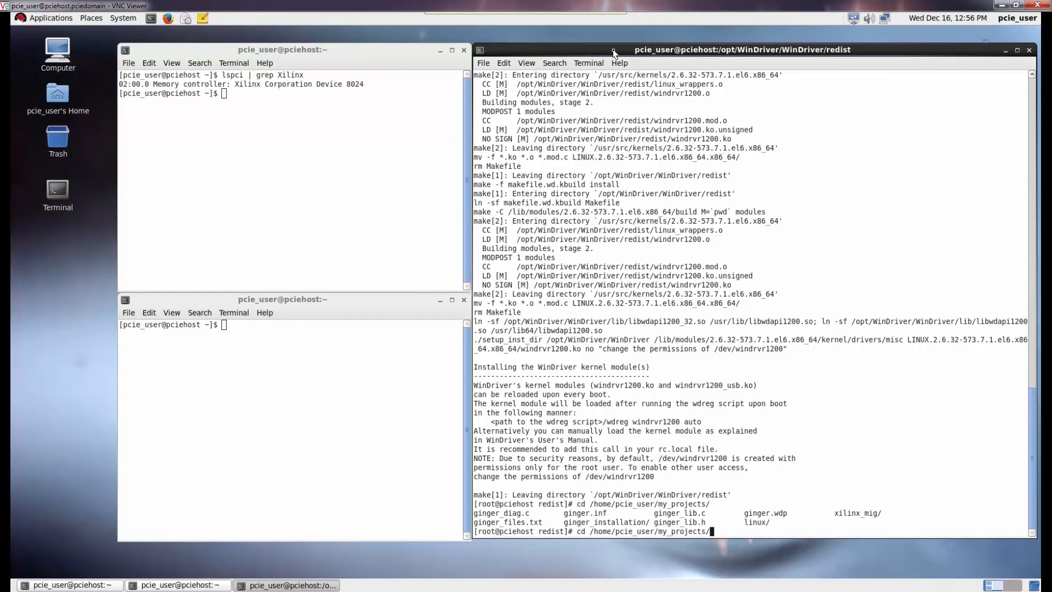
text(x)
key(Tab)
key(Return)
text(ls)
key(Return)
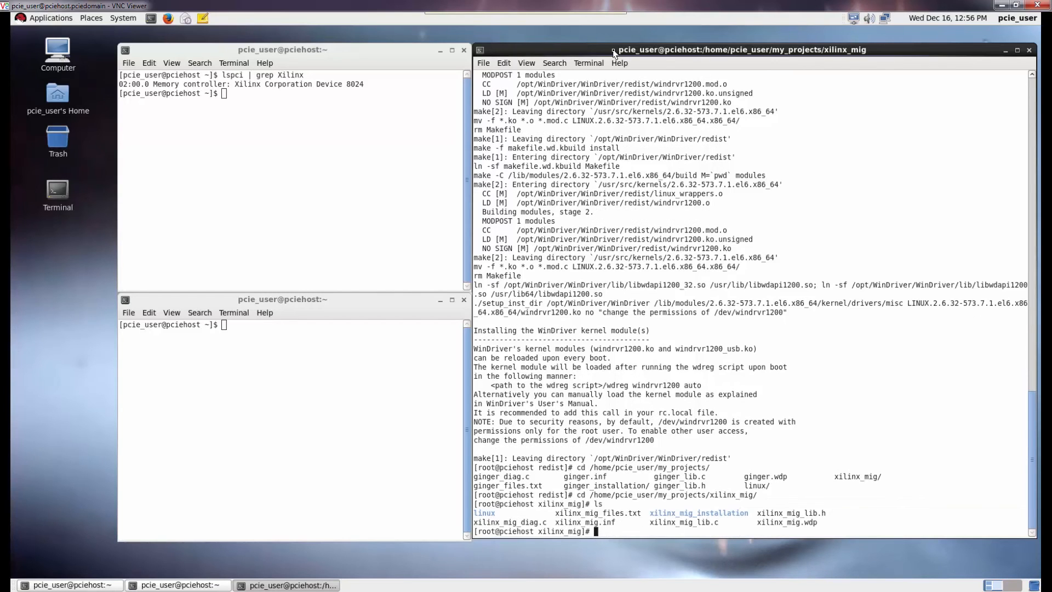
Read the overview of the generated files in xilinx_mig_files.txt with less, and close it
text(less xilinx_mig_f)
key(Tab)
key(Return)
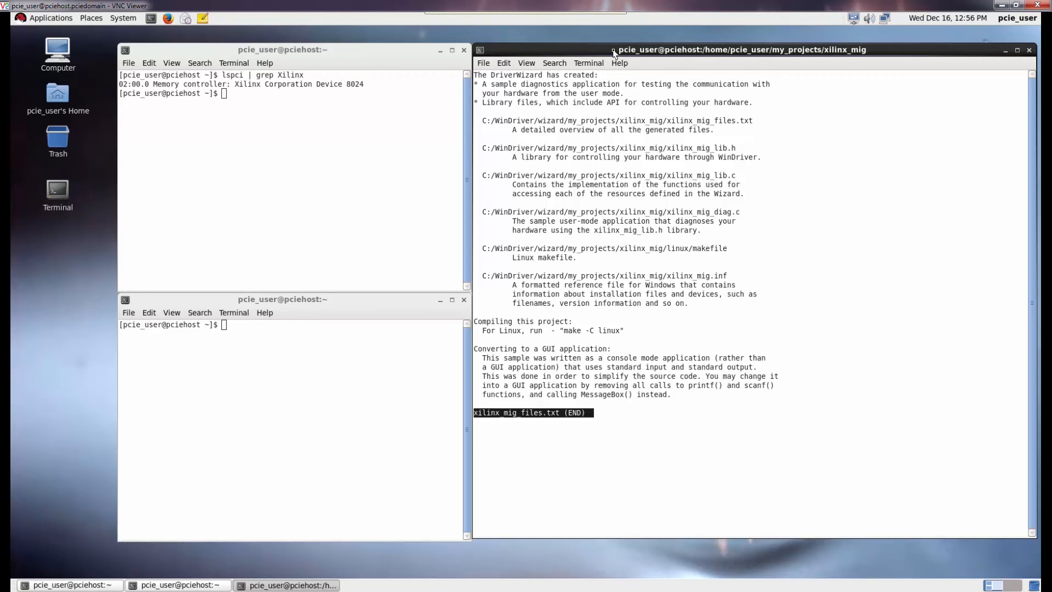
key(q)
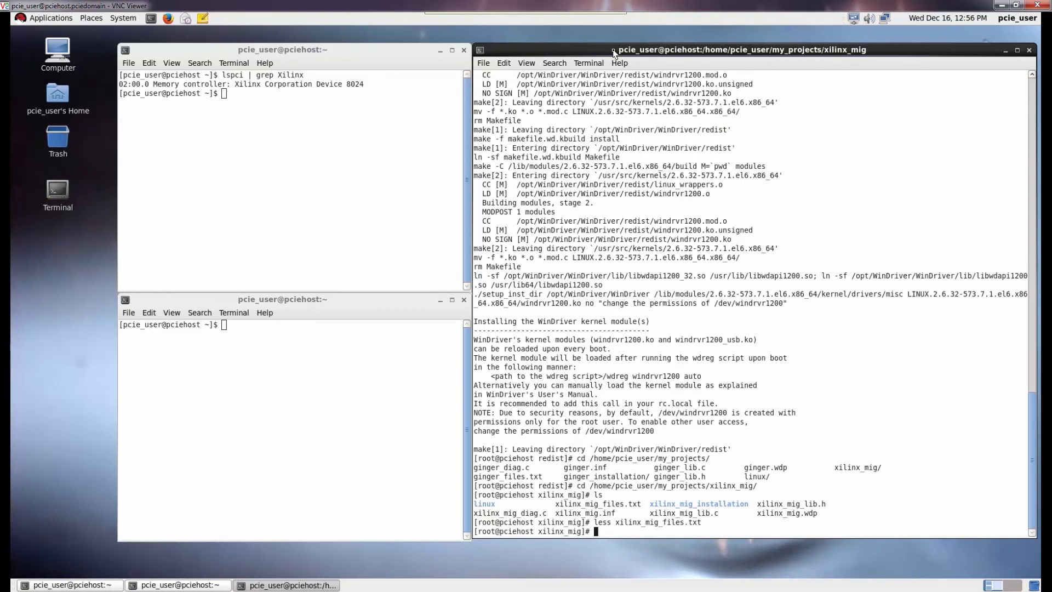
Change to the project's linux/ subdirectory, check its contents, and try to build the application with make
text(cd linux/)
key(Return)
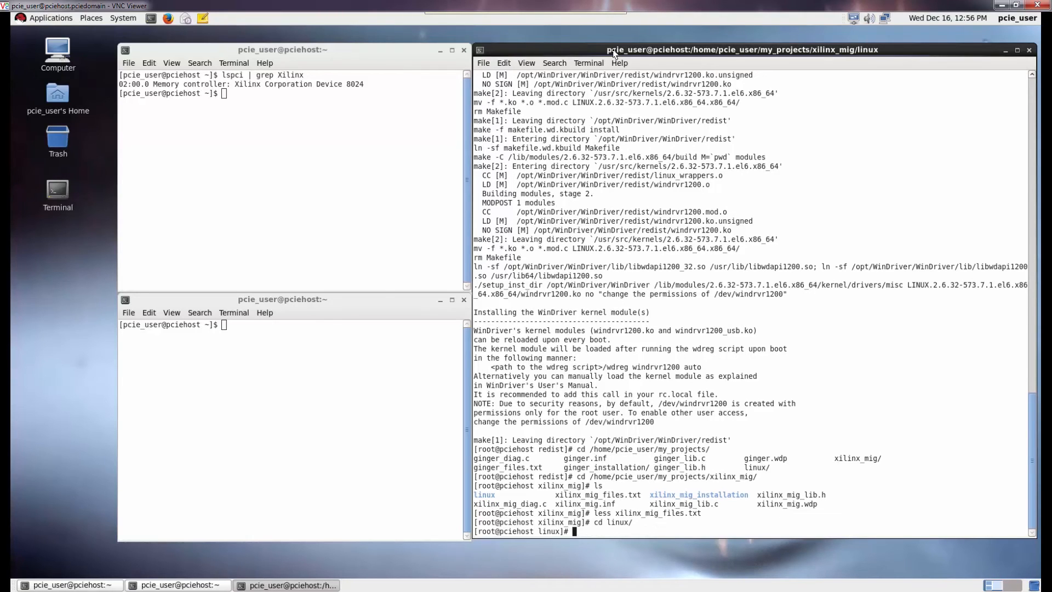
text(ls)
key(Return)
text(make)
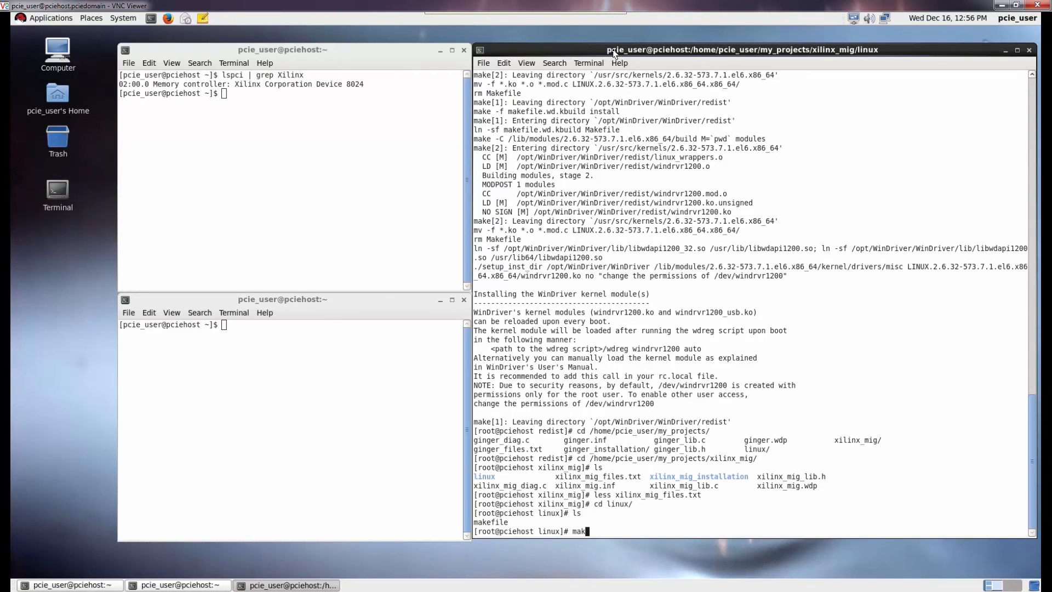
key(Return)
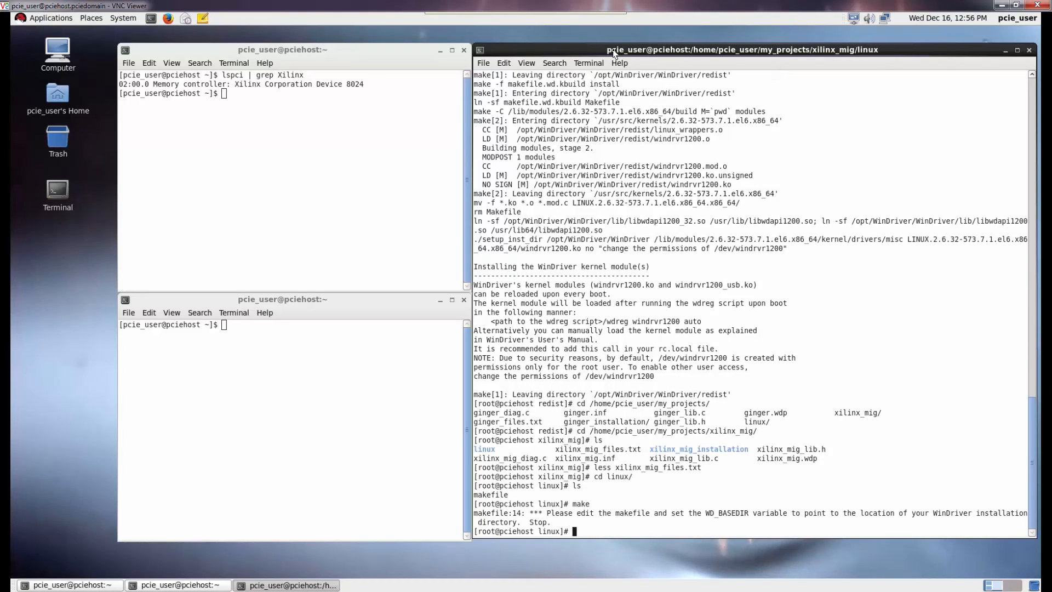
Export WD_BASEDIR as /opt/WinDriver/WinDriver/ and build the xilinx_mig application with make
text(export WD_BASEDIR=/opt/WinDriver/WinDriver/)
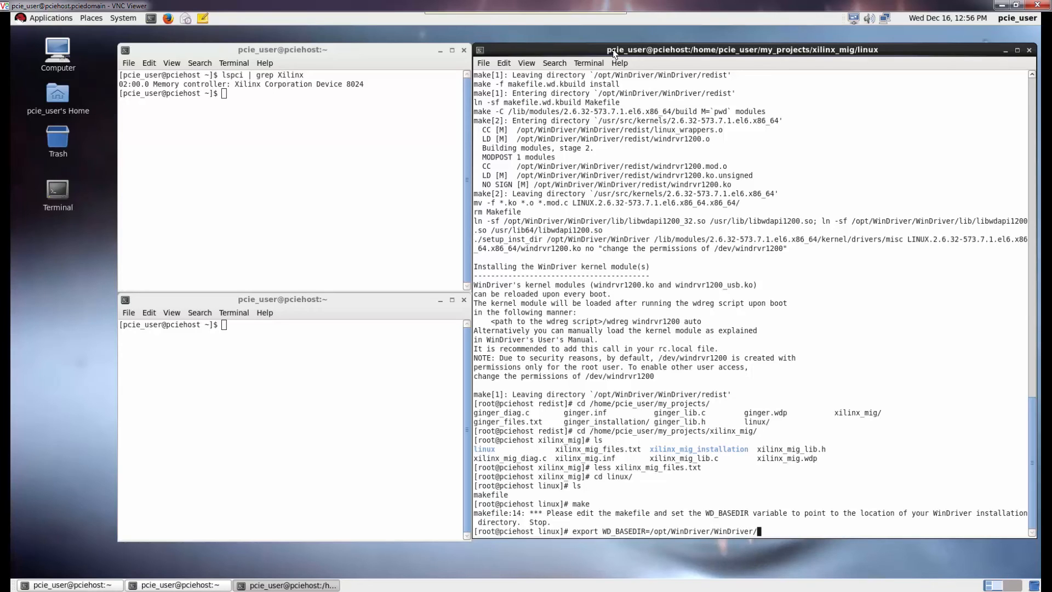
key(Return)
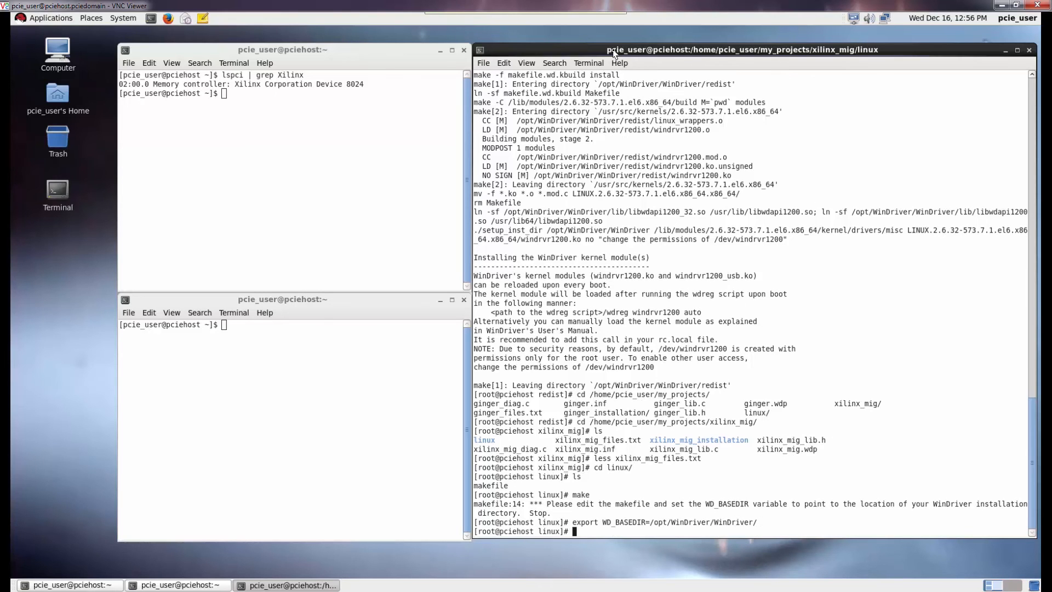
text(make)
key(Return)
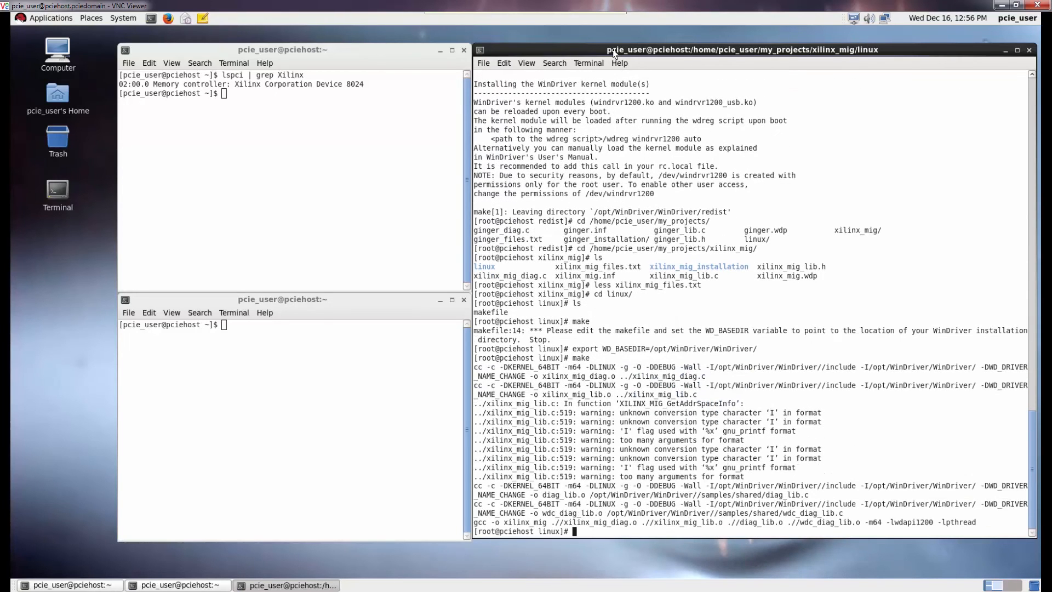
List the build output in the linux directory and run the diagnostic utility with ./xilinx_mig
text(ls)
key(Return)
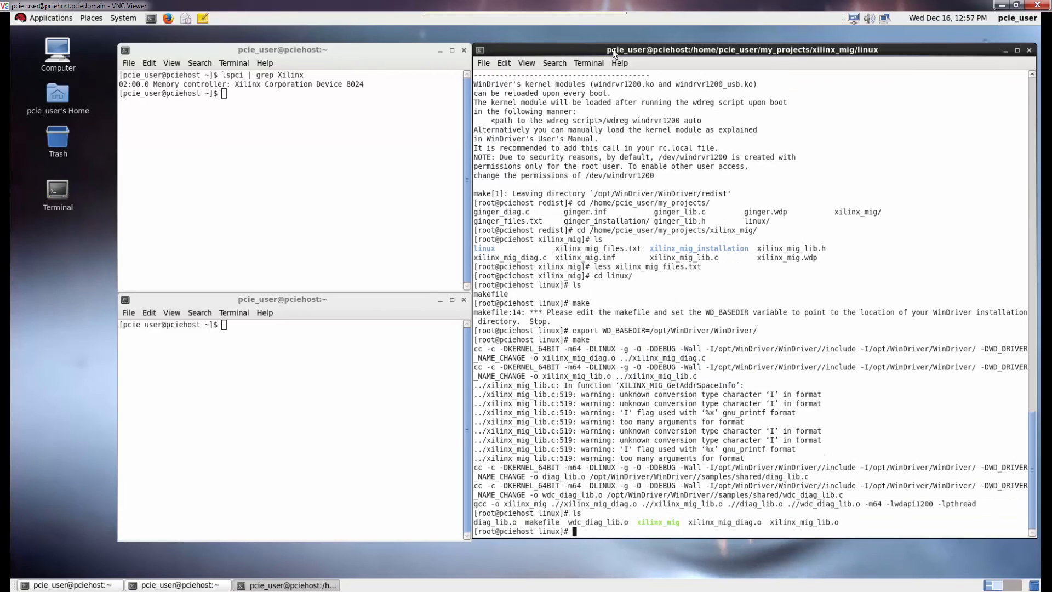
text(./xilinx_mig)
key(Return)
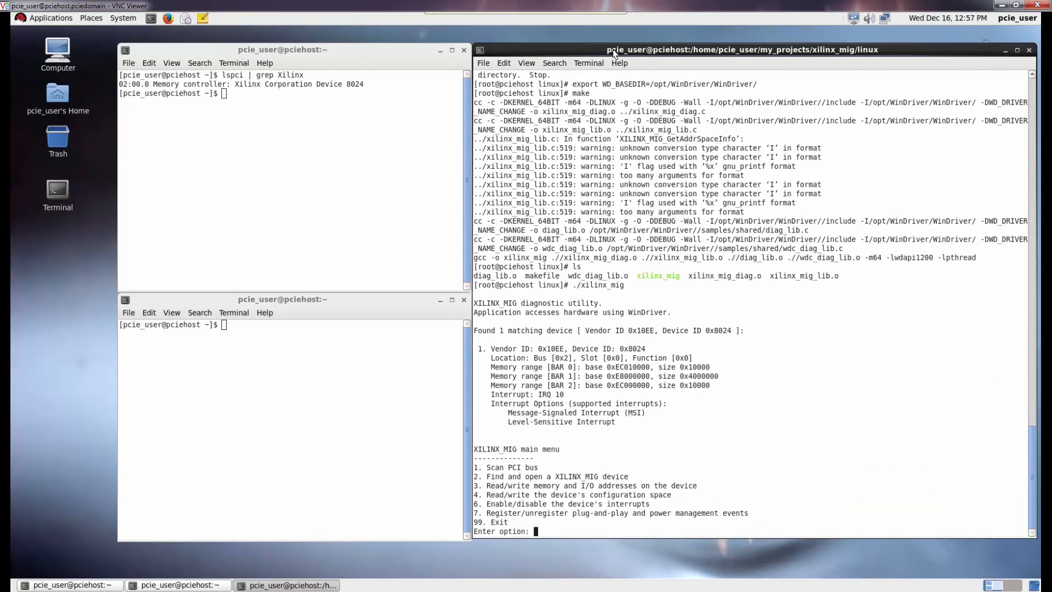